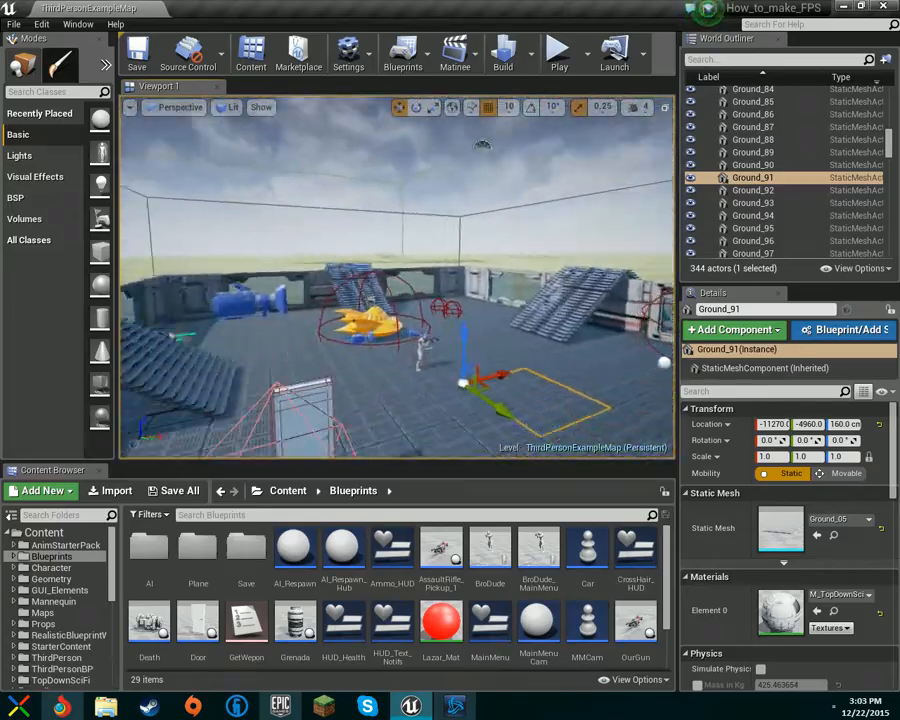
right_drag(397, 275, 500, 285)
scroll(800, 200, up, 15)
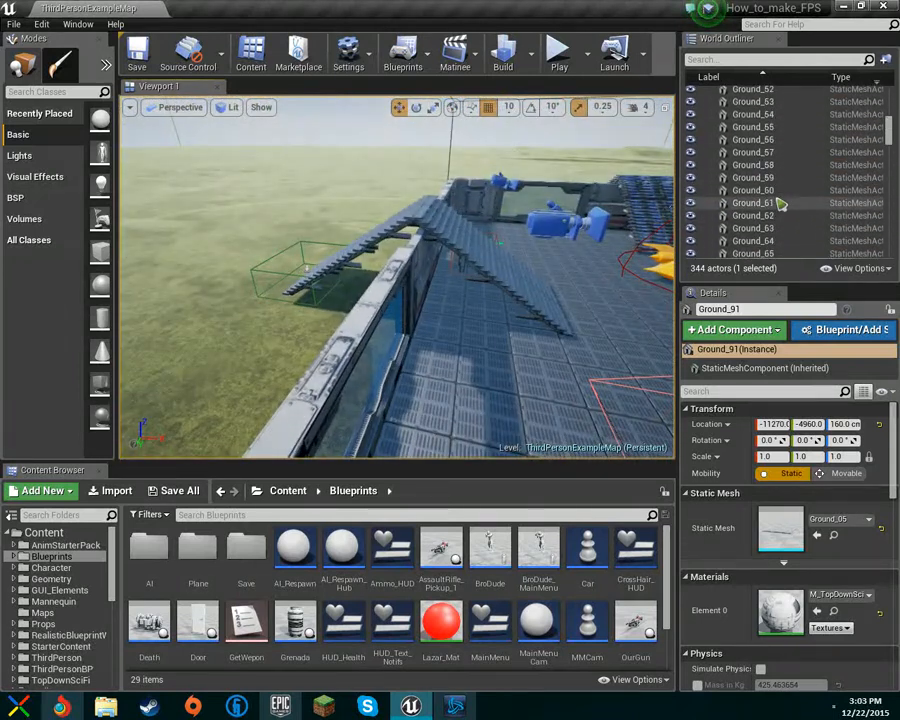
scroll(779, 204, up, 8)
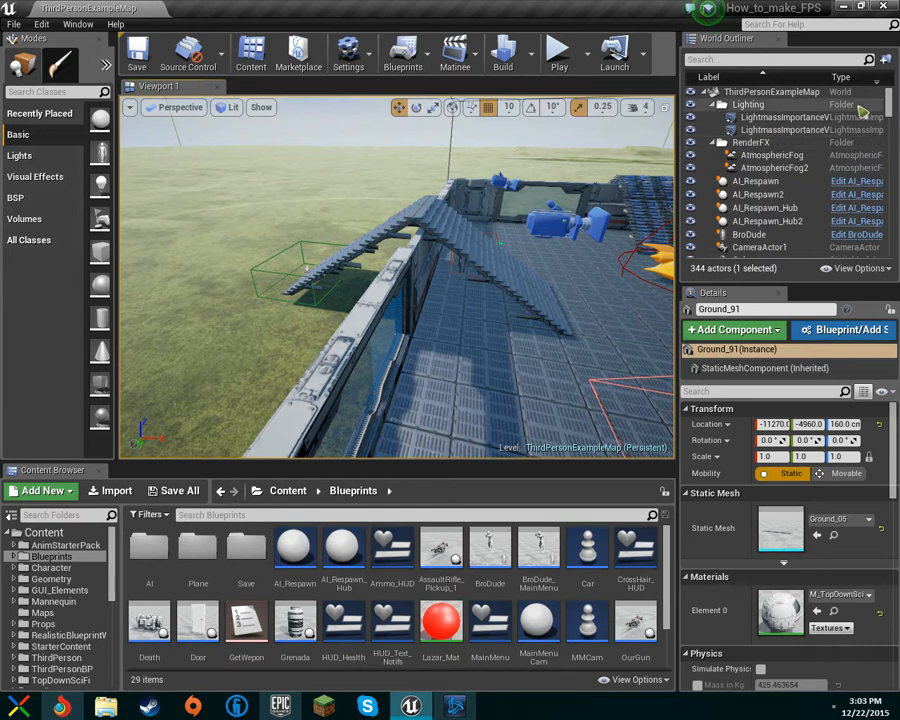
right_drag(461, 154, 428, 162)
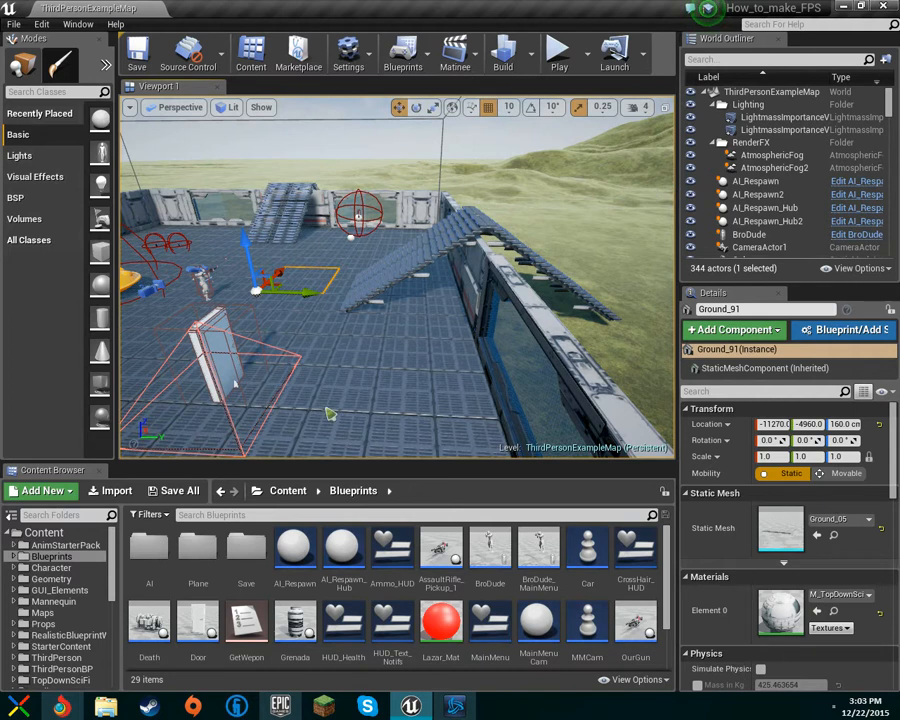
click(62, 153)
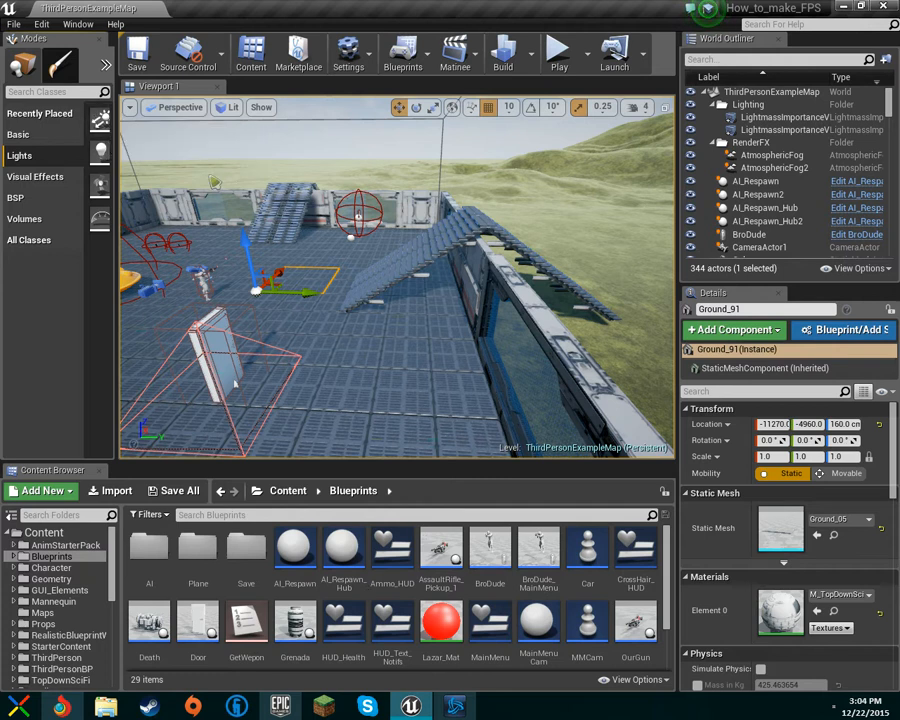
Step: Select the DirectionalLight actor and move it in the level, raising it to about 820 units high
right_drag(271, 177, 193, 140)
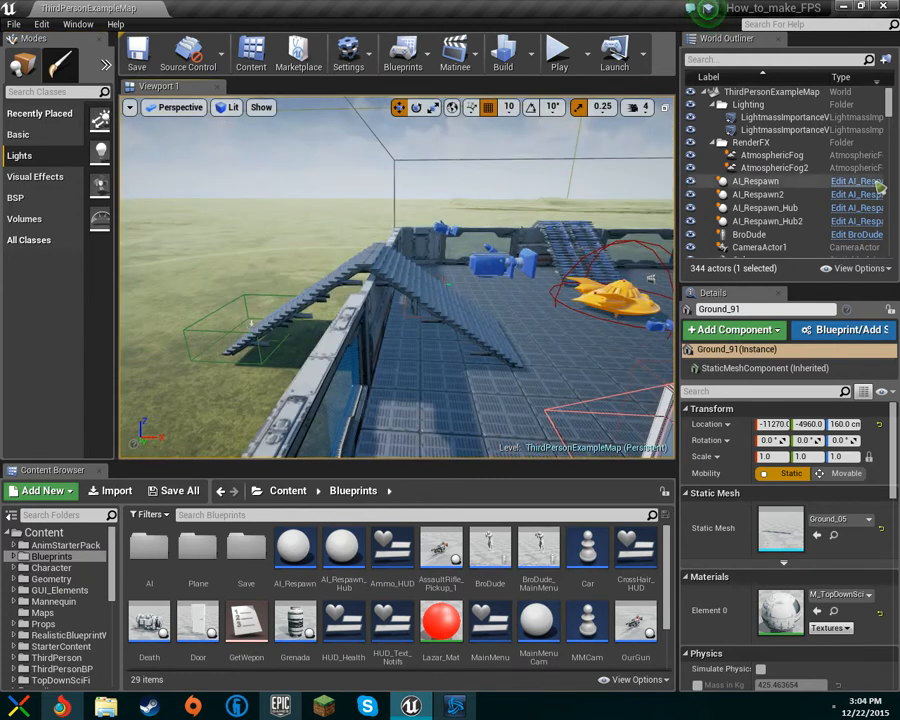
scroll(826, 202, down, 3)
scroll(826, 202, down, 2)
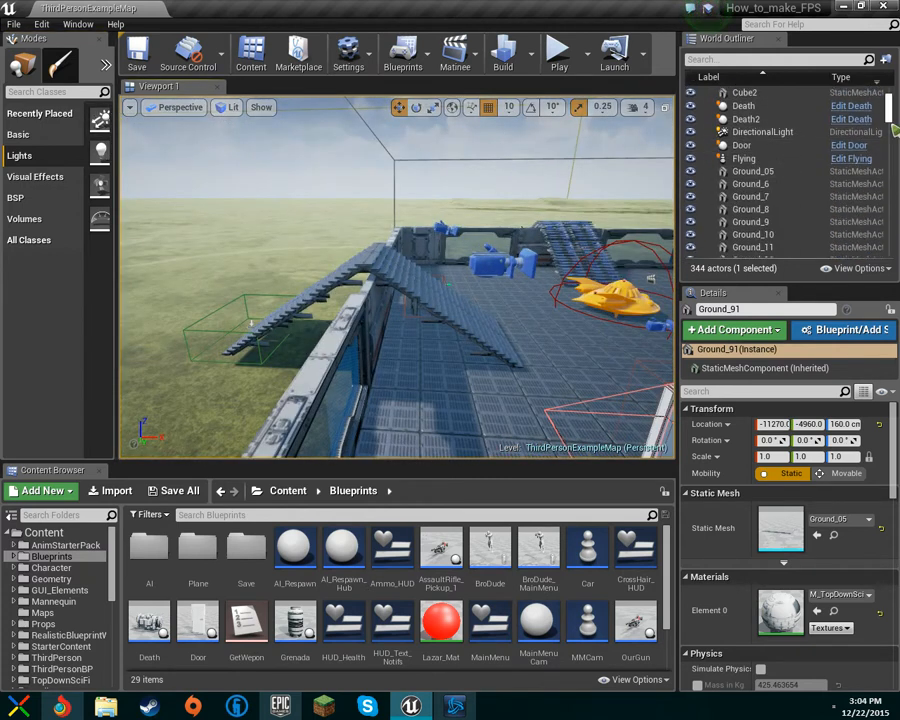
click(790, 132)
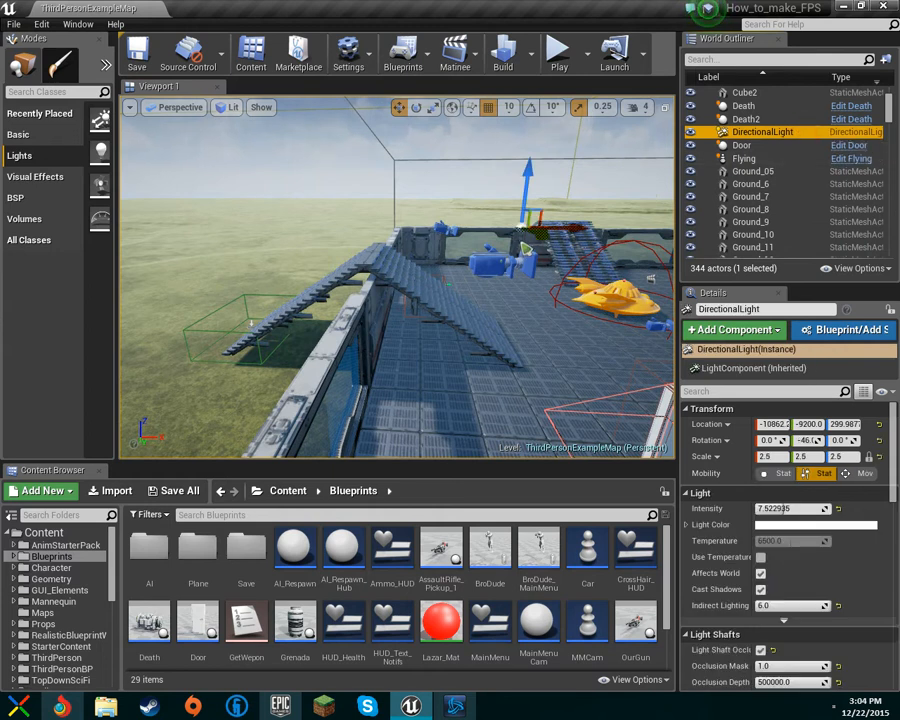
drag(527, 178, 526, 430)
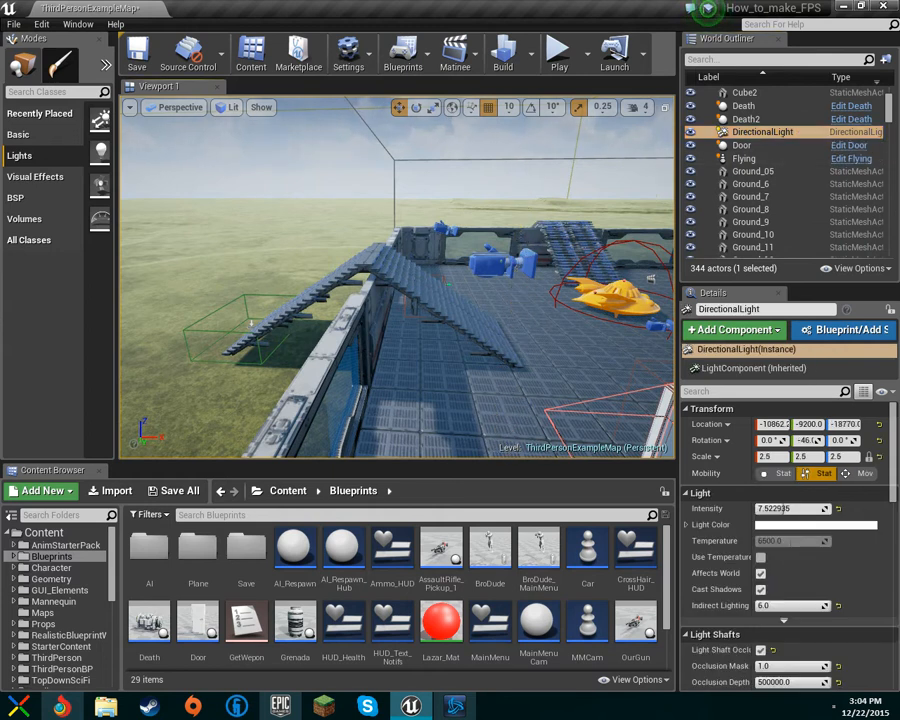
drag(526, 150, 526, 375)
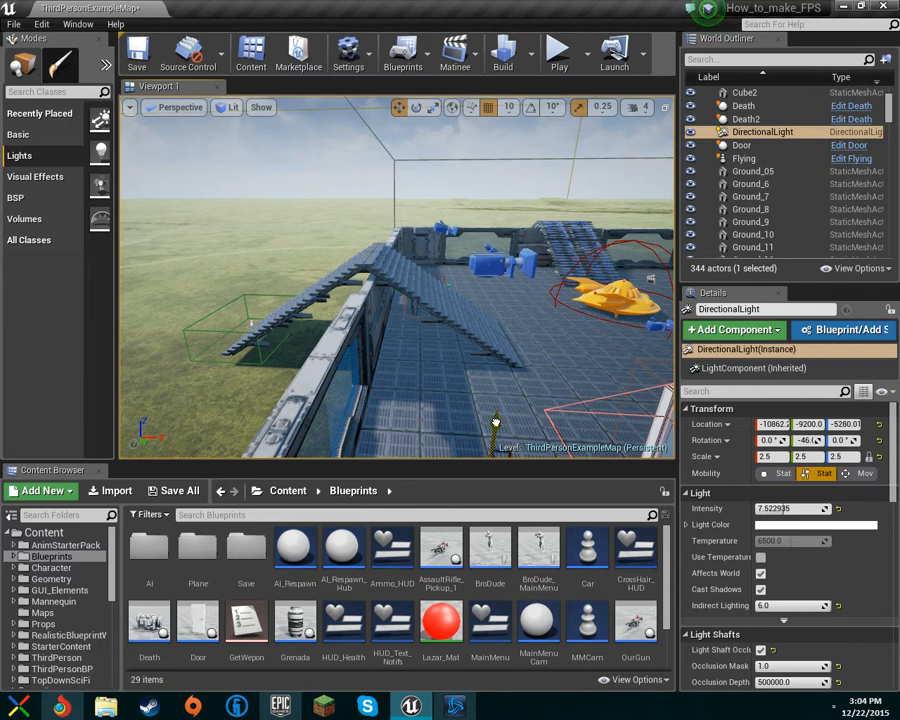
drag(497, 412, 525, 195)
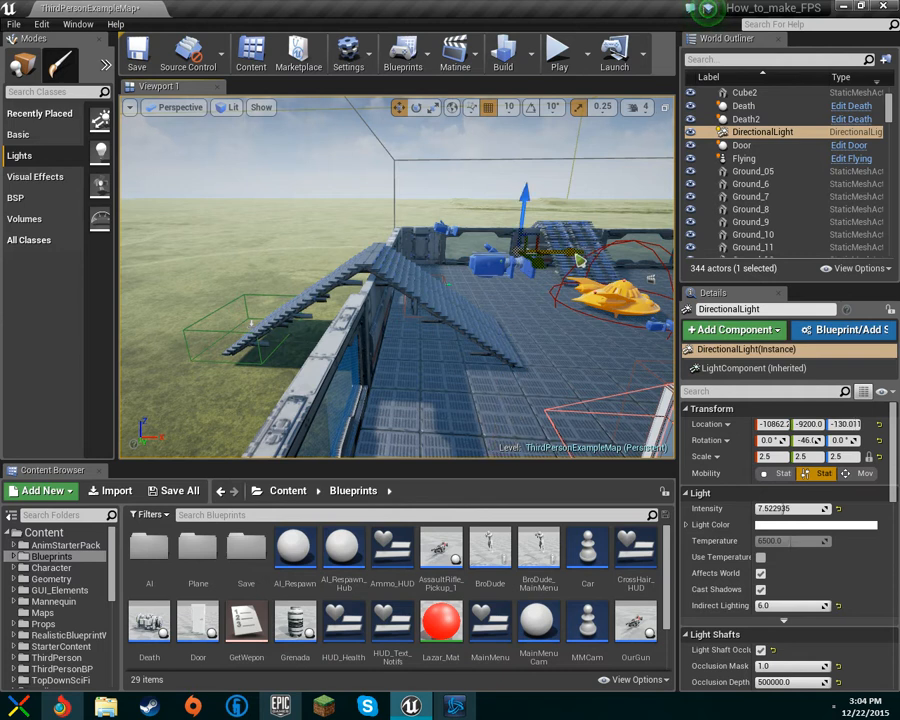
drag(578, 260, 483, 262)
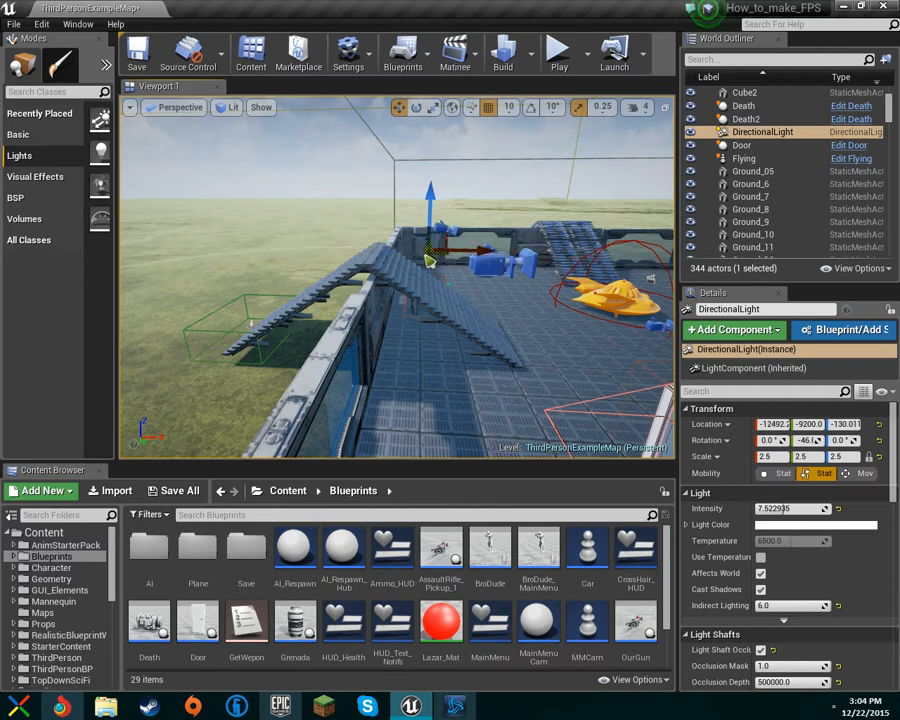
drag(437, 263, 466, 163)
right_drag(484, 179, 422, 40)
Step: Set the directional light's intensity to 7.5
drag(442, 408, 378, 420)
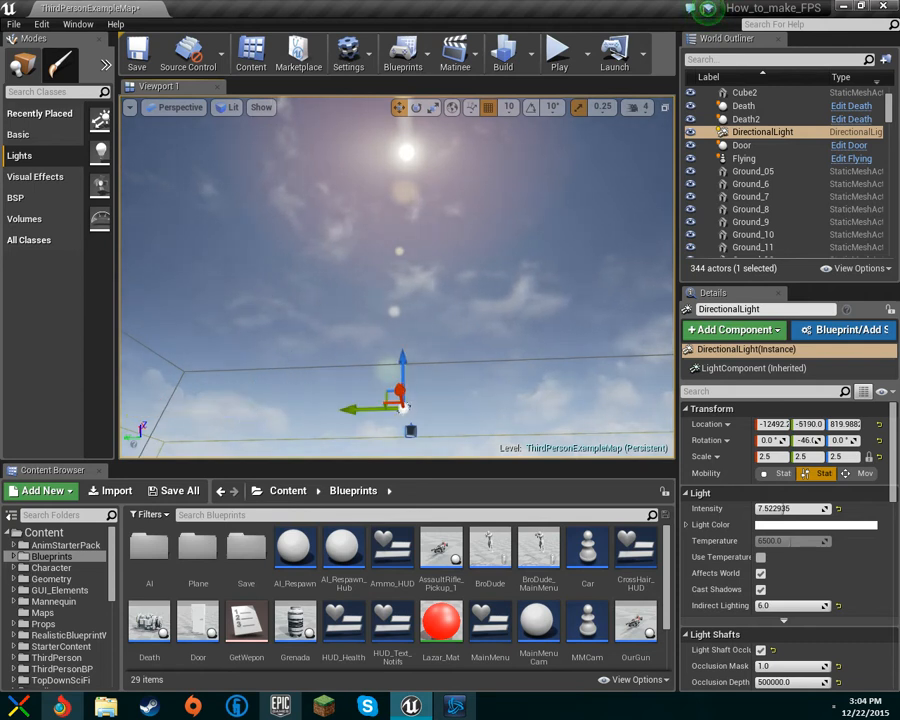
right_drag(378, 420, 465, 538)
key(w)
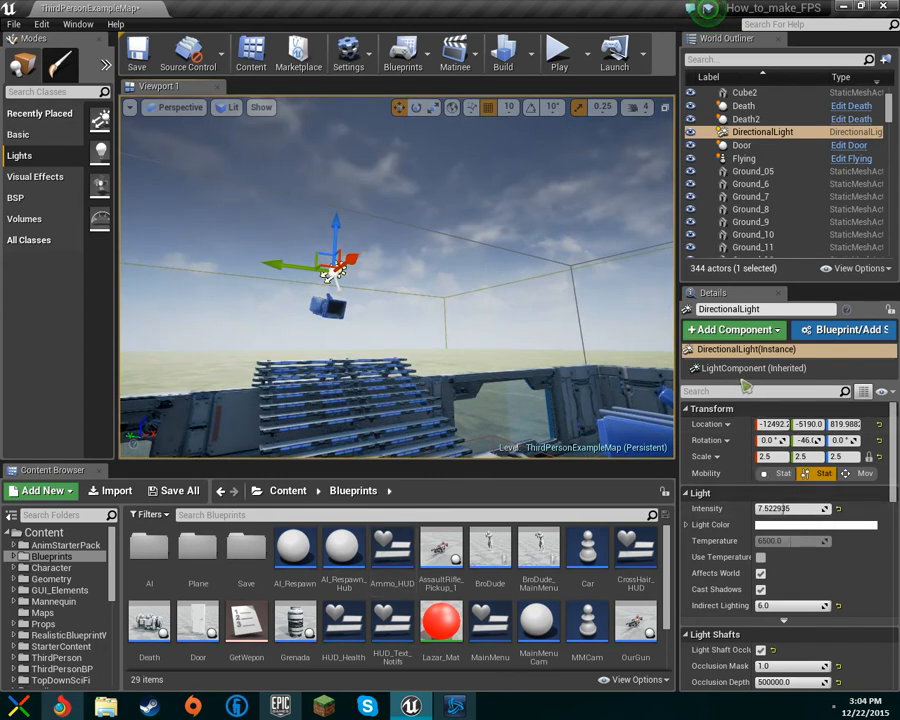
scroll(886, 476, down, 1)
scroll(713, 482, up, 1)
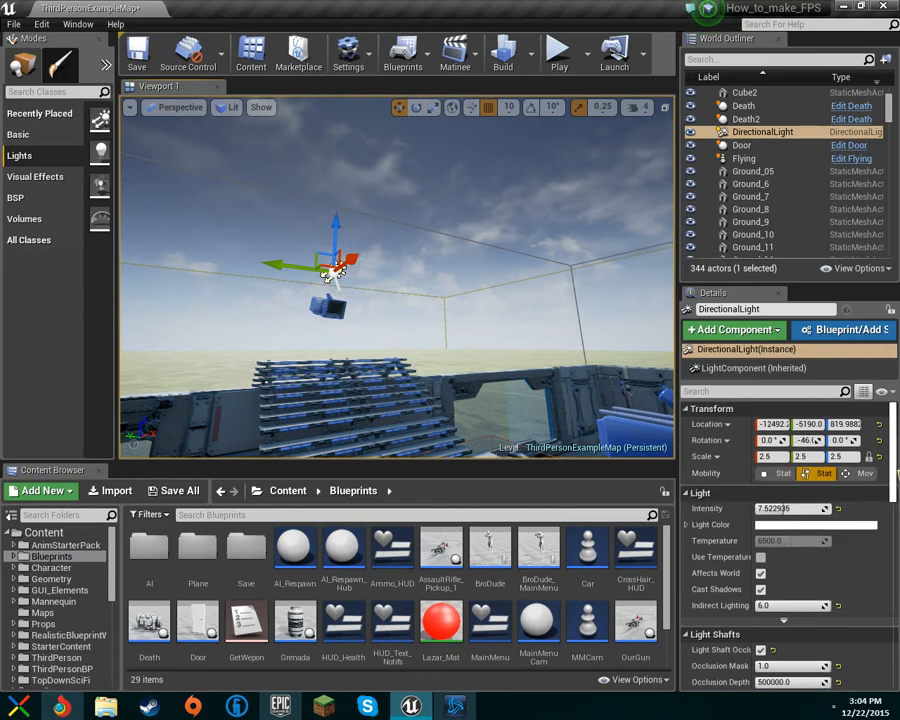
scroll(896, 474, down, 2)
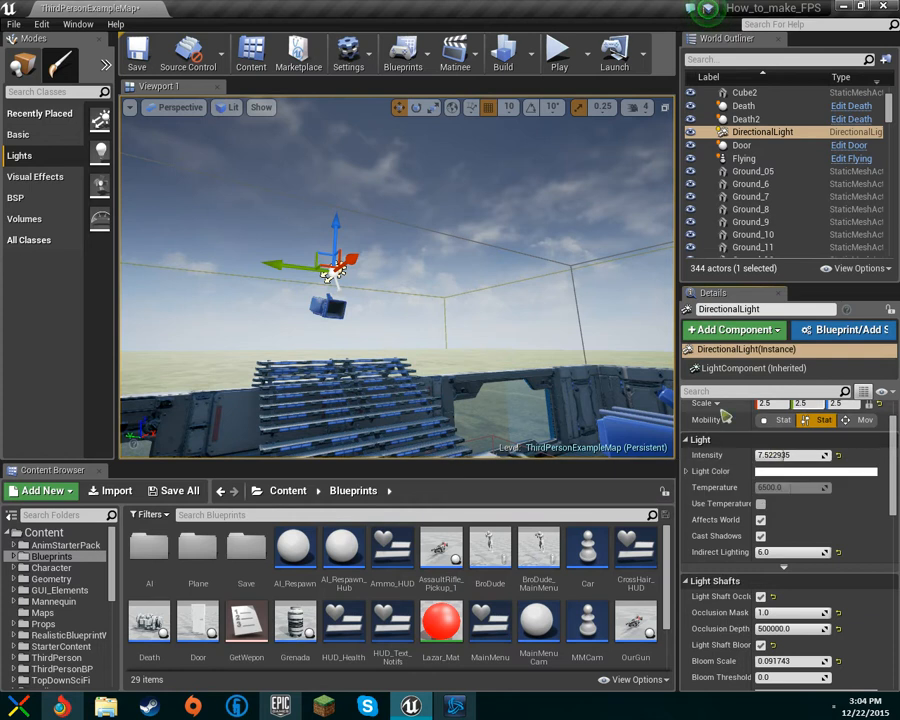
mouse_move(472, 349)
right_down()
mouse_move(466, 290)
mouse_move(466, 370)
right_up()
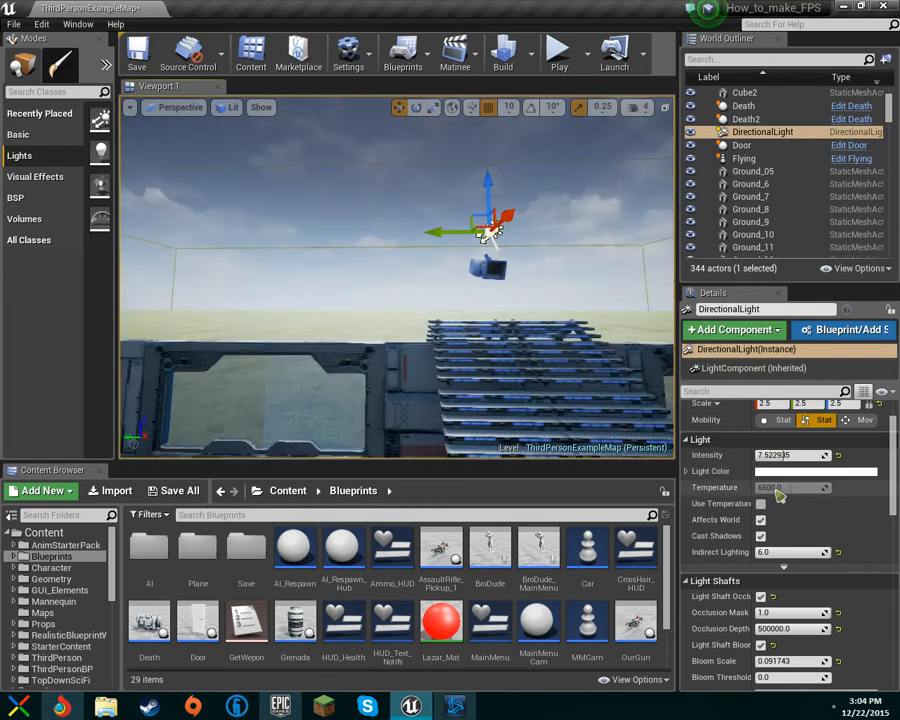
mouse_move(792, 456)
mouse_down()
mouse_move(752, 456)
mouse_move(778, 456)
mouse_up()
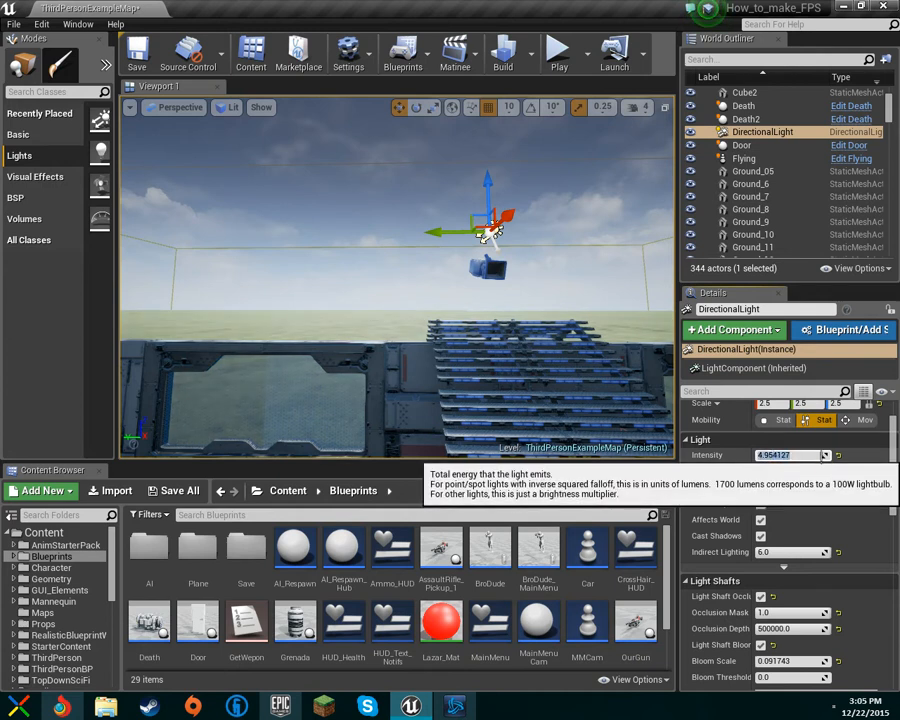
key(Return)
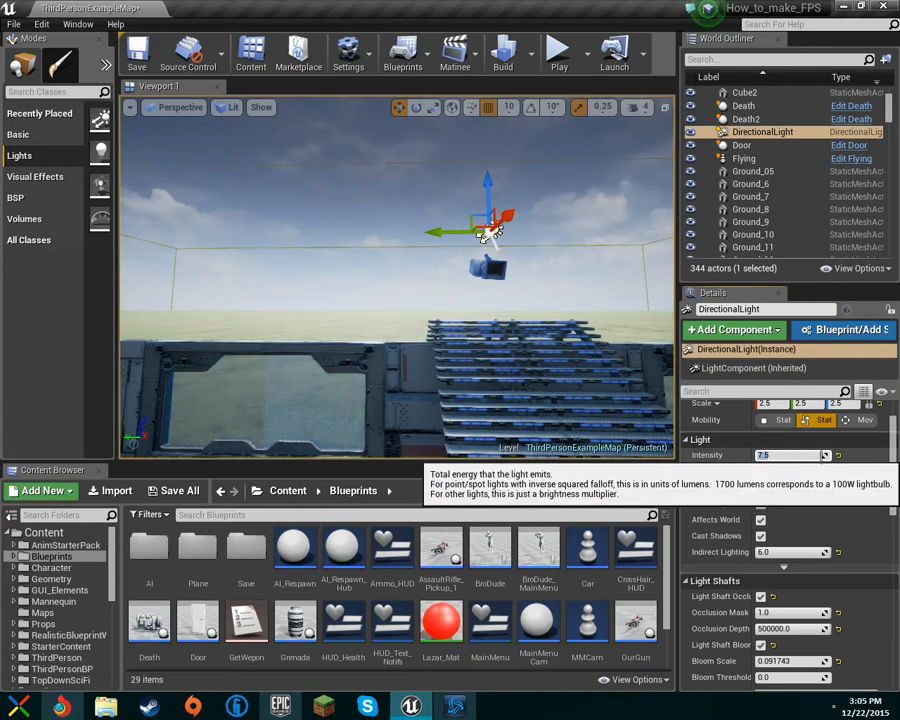
Step: Enable Use Temperature on the directional light and set its temperature to 1700
right_drag(610, 345, 668, 374)
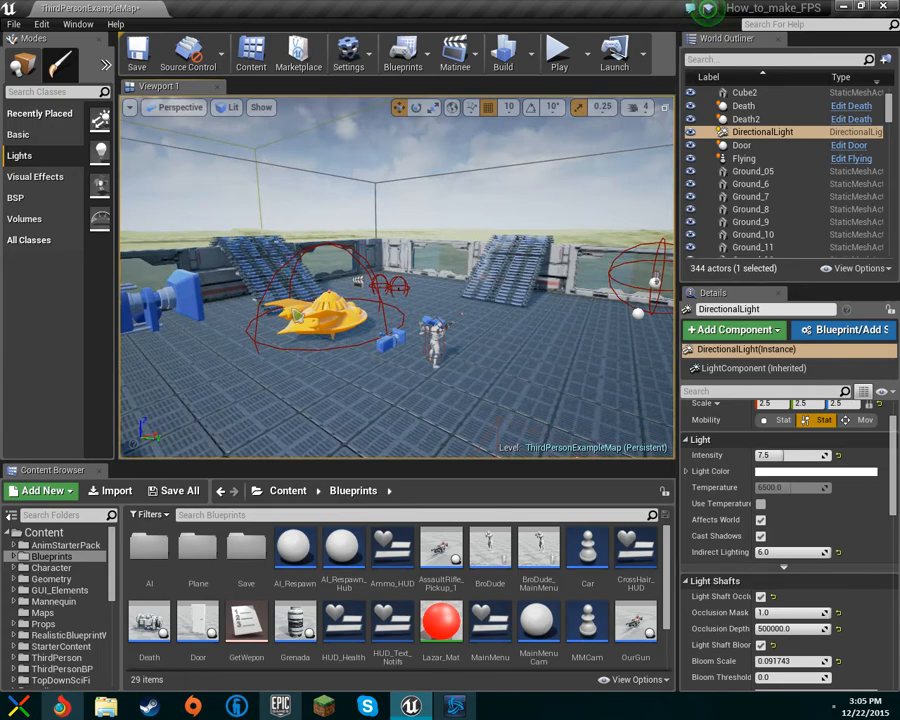
right_drag(325, 312, 208, 297)
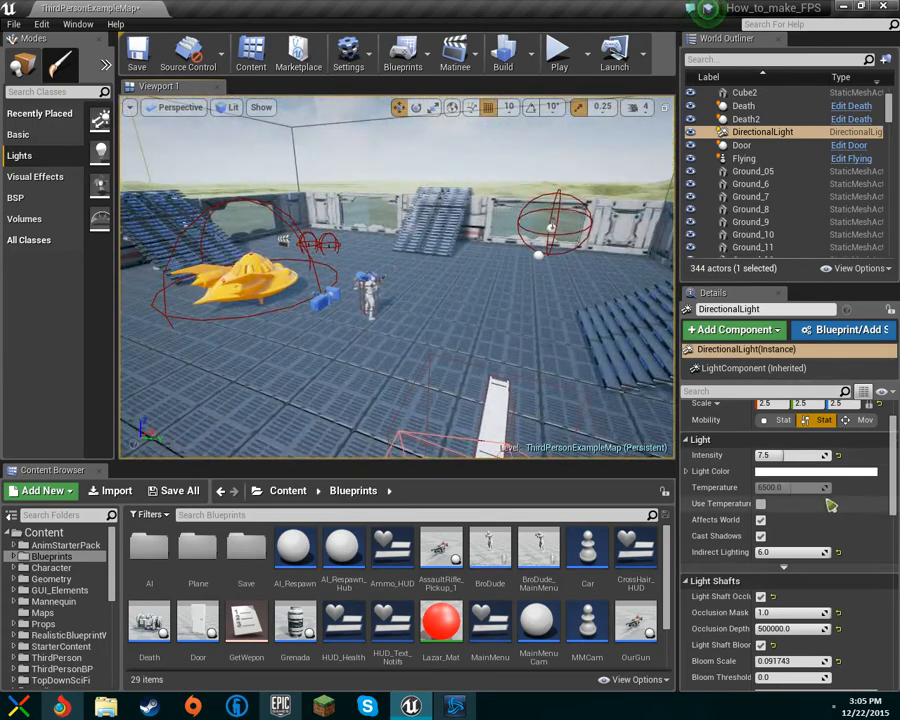
scroll(757, 484, down, 1)
click(760, 484)
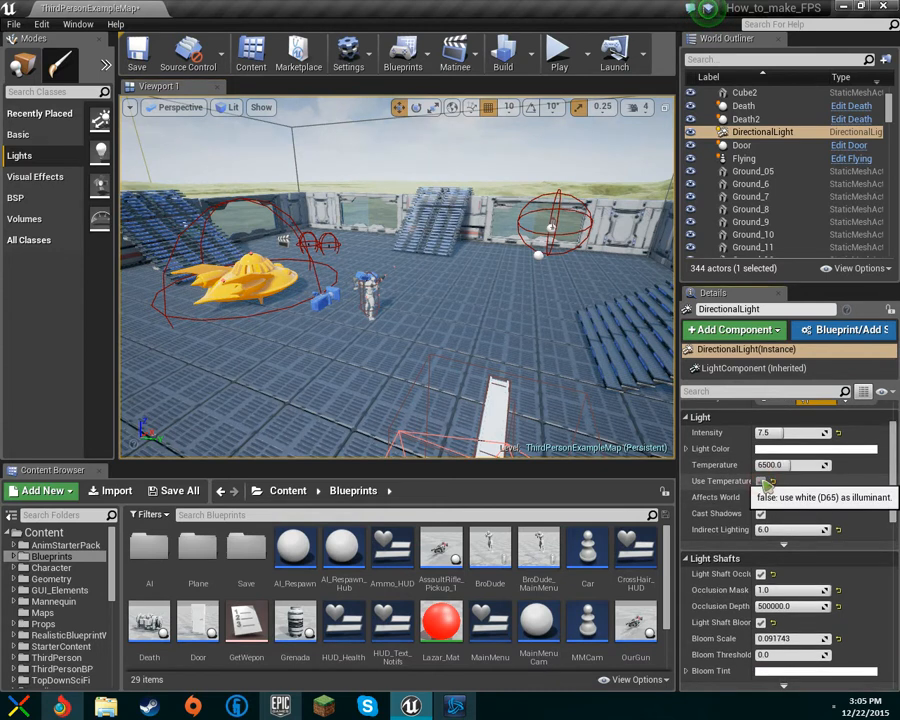
drag(793, 465, 830, 465)
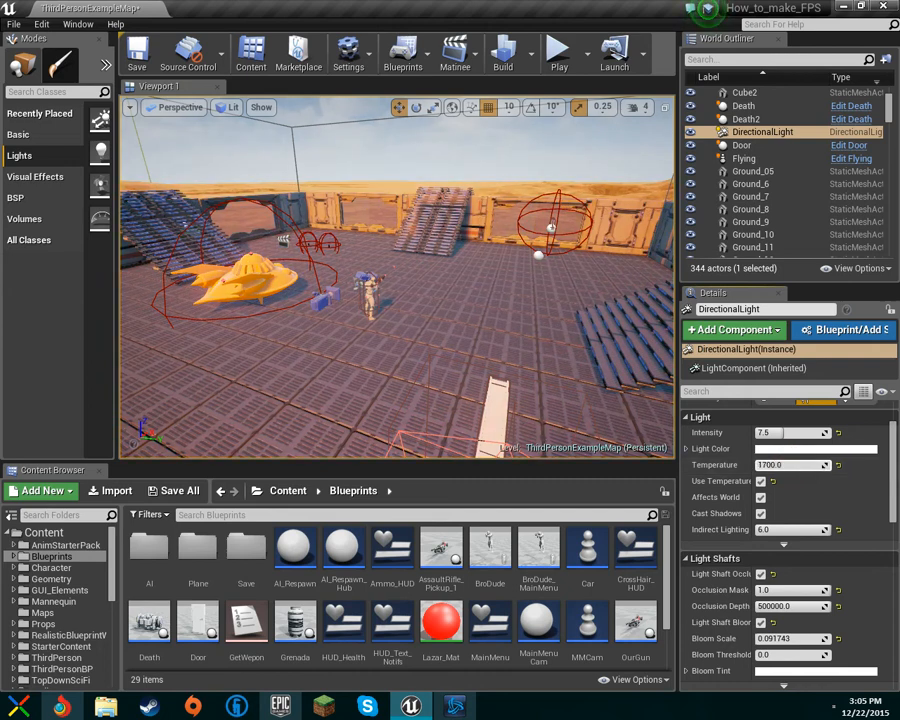
Step: Try other light temperatures, dragging the value up to 12000 while checking the level
right_drag(398, 277, 295, 222)
key(w)
key(s)
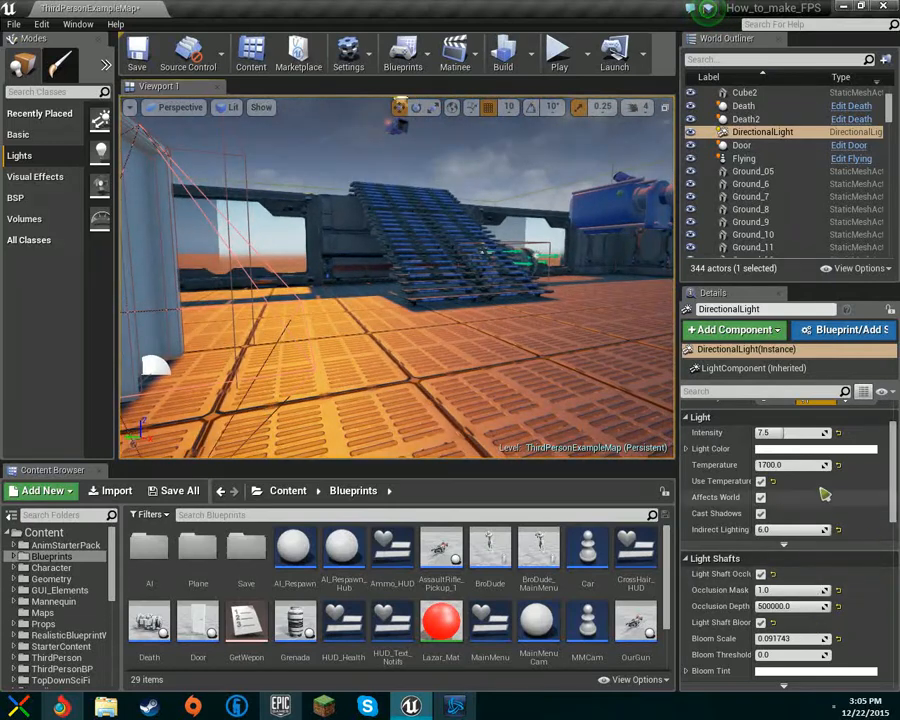
drag(788, 466, 800, 466)
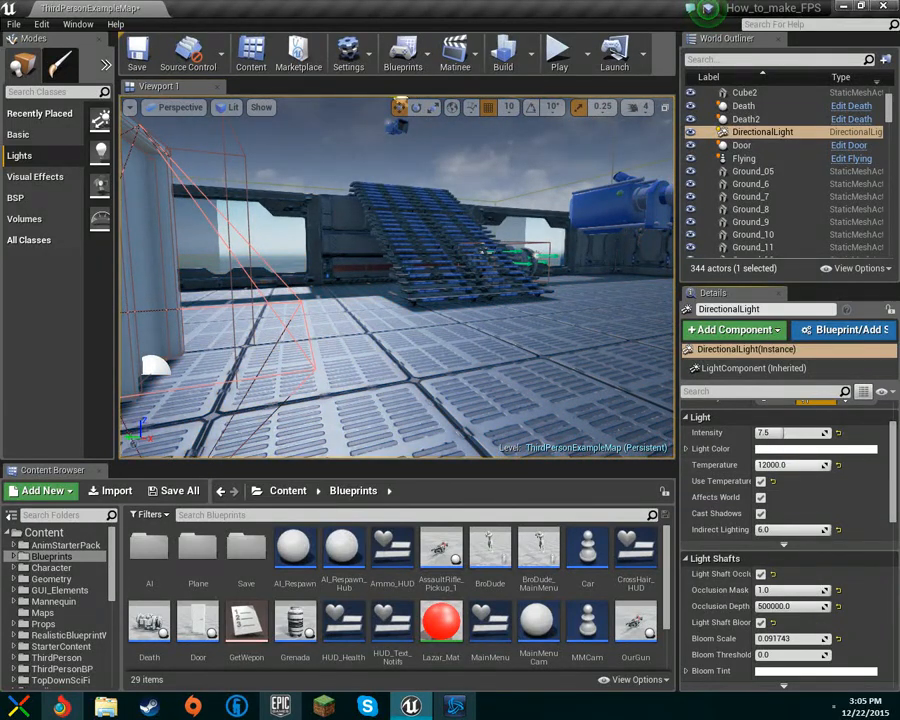
key(w)
mouse_move(397, 277)
right_down()
mouse_move(310, 275)
mouse_move(400, 285)
mouse_move(480, 255)
mouse_move(400, 279)
right_up()
key(w)
key(s)
drag(797, 469, 790, 469)
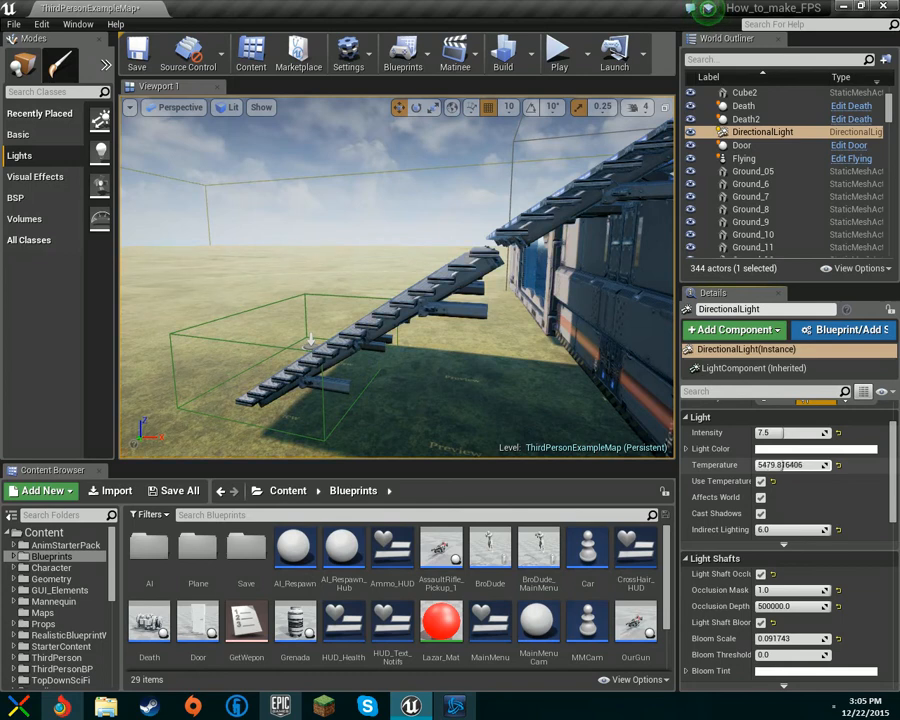
drag(786, 466, 828, 466)
Step: Toggle Use Temperature off and on, then enter a light temperature of 16
key(w)
right_drag(571, 398, 440, 403)
key(w)
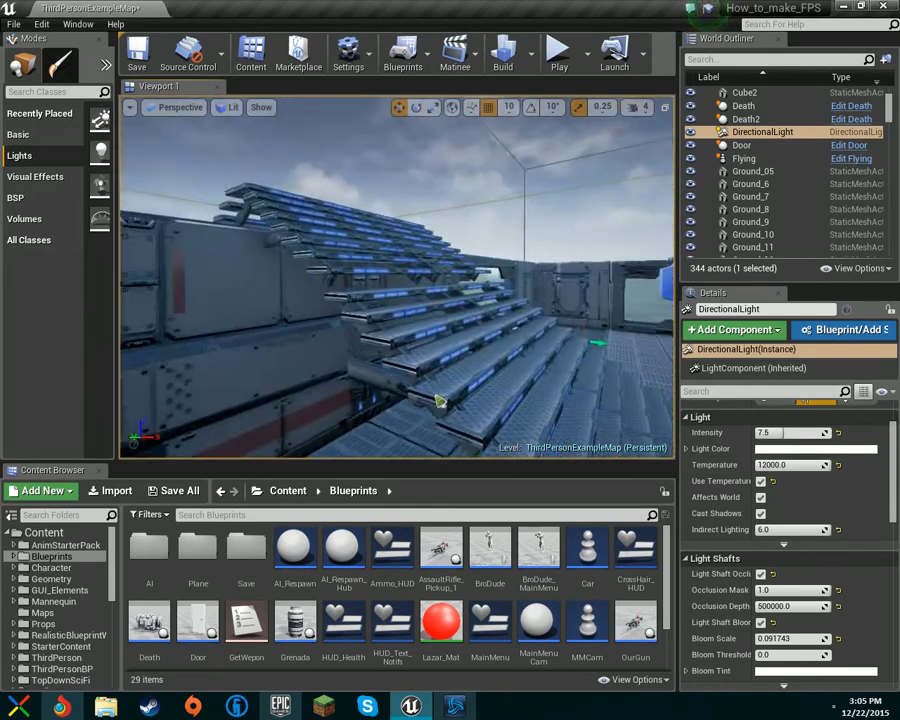
click(762, 482)
click(762, 482)
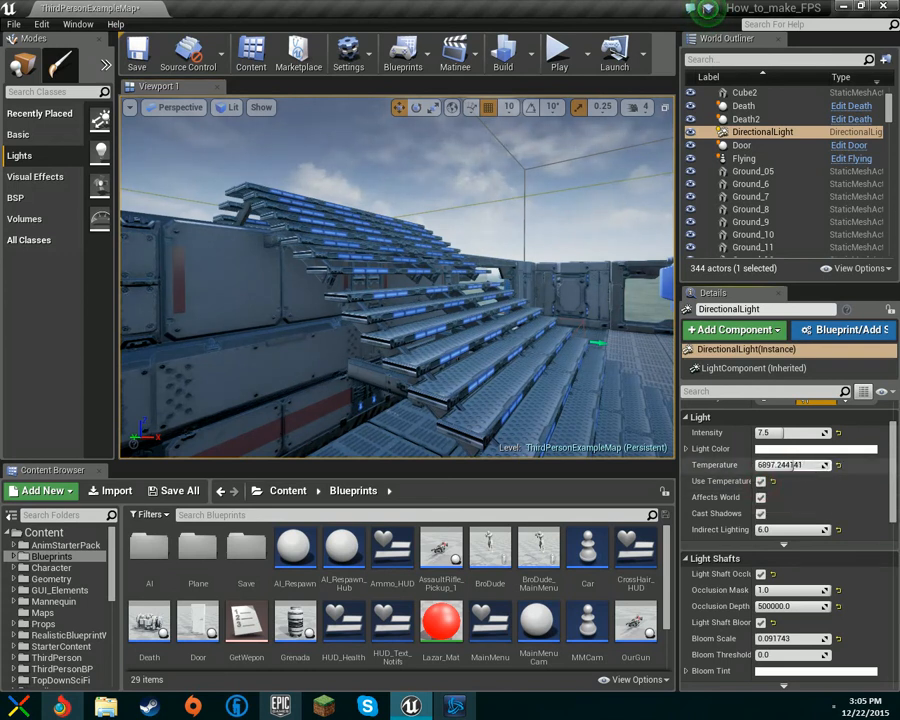
click(800, 468)
text(16)
key(Return)
Step: Try entering a light temperature of 1
right_drag(600, 370, 335, 355)
key(w)
drag(798, 466, 805, 466)
click(815, 467)
text(1)
key(Return)
click(800, 466)
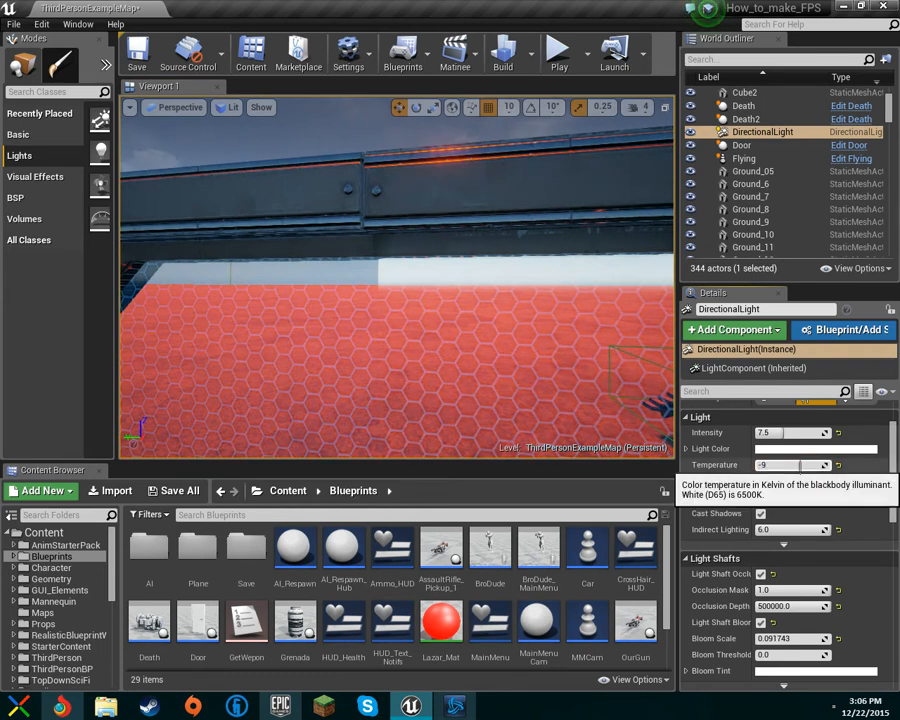
Step: Set the light temperature to 6000 and disable Use Temperature
click(793, 466)
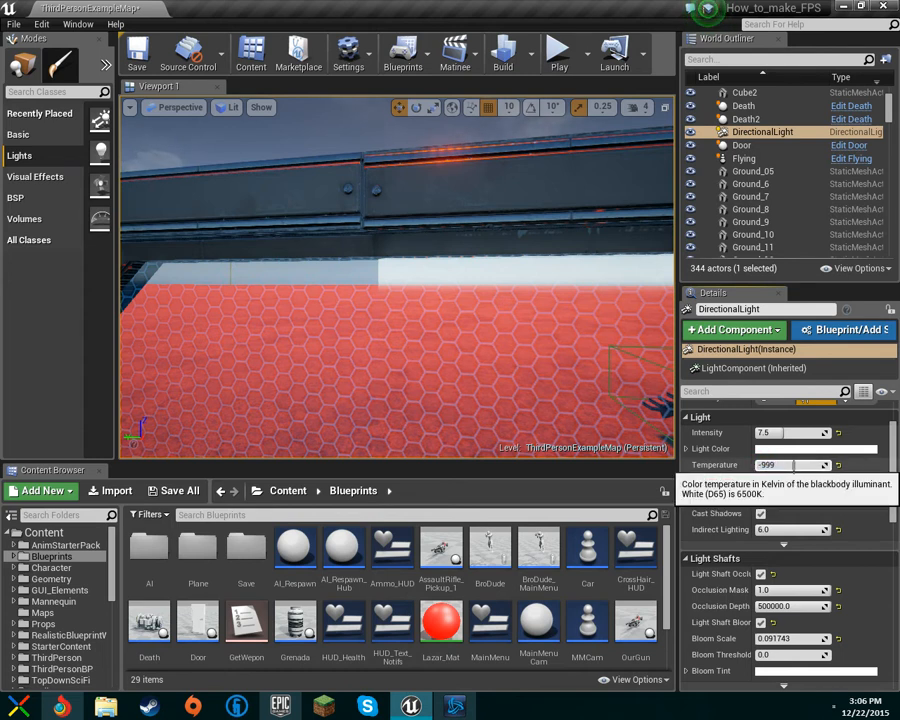
right_drag(497, 327, 534, 386)
drag(789, 465, 810, 465)
mouse_move(507, 326)
right_down()
mouse_move(430, 350)
mouse_move(345, 352)
mouse_move(280, 335)
mouse_move(507, 326)
right_up()
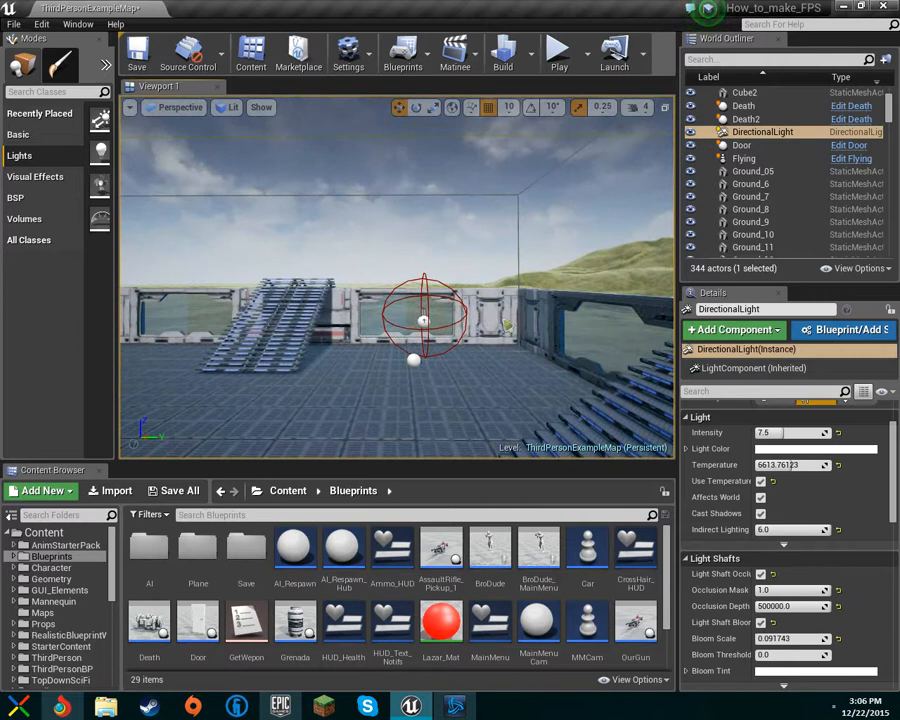
drag(789, 465, 820, 465)
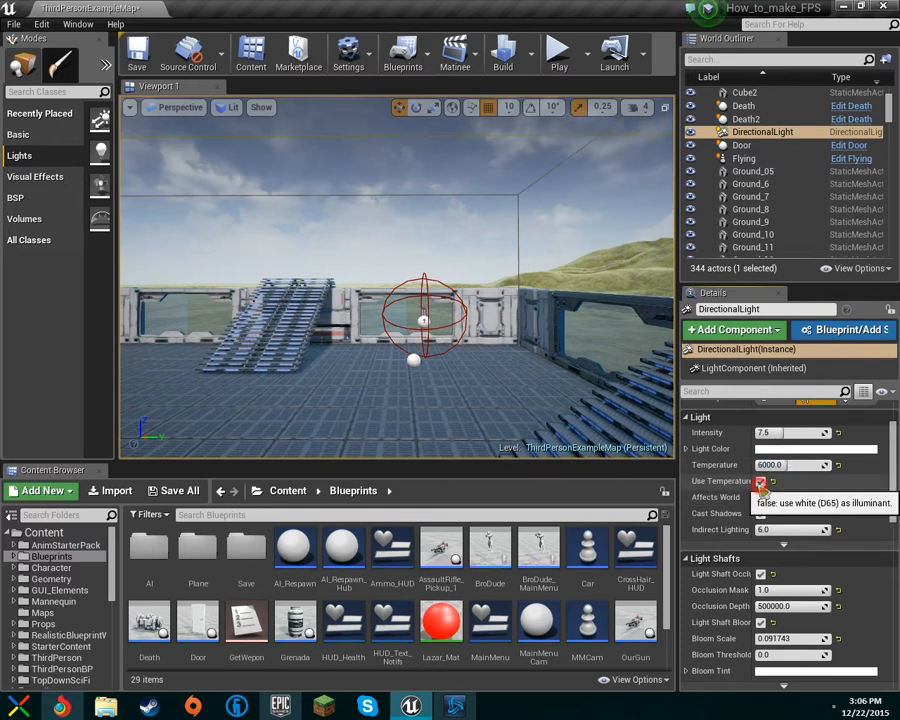
click(760, 482)
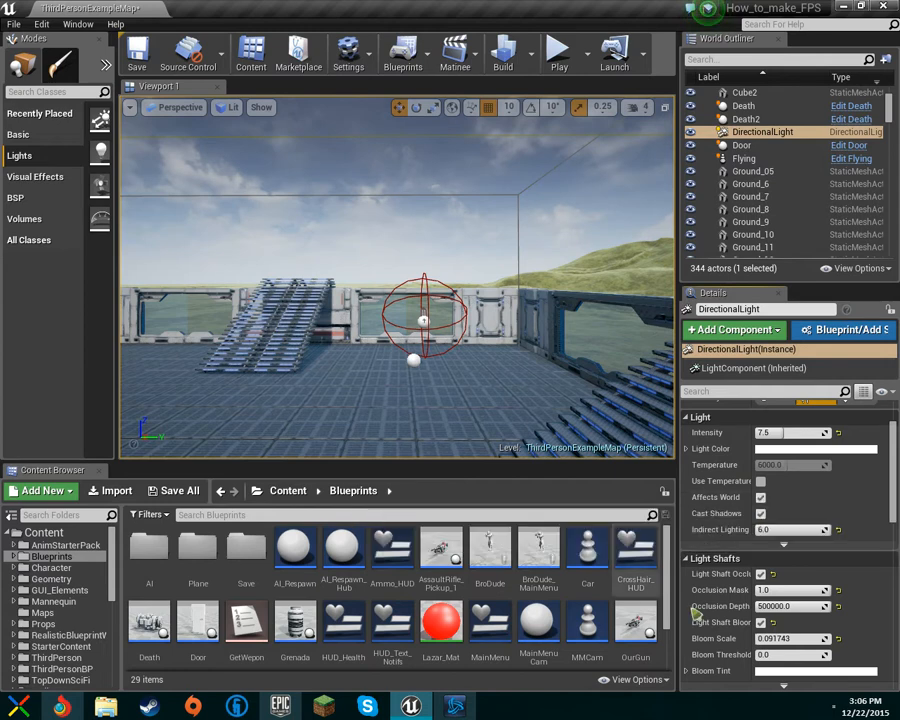
Step: Inspect the sun and its light shafts in the sky from the viewport
right_drag(580, 360, 560, 372)
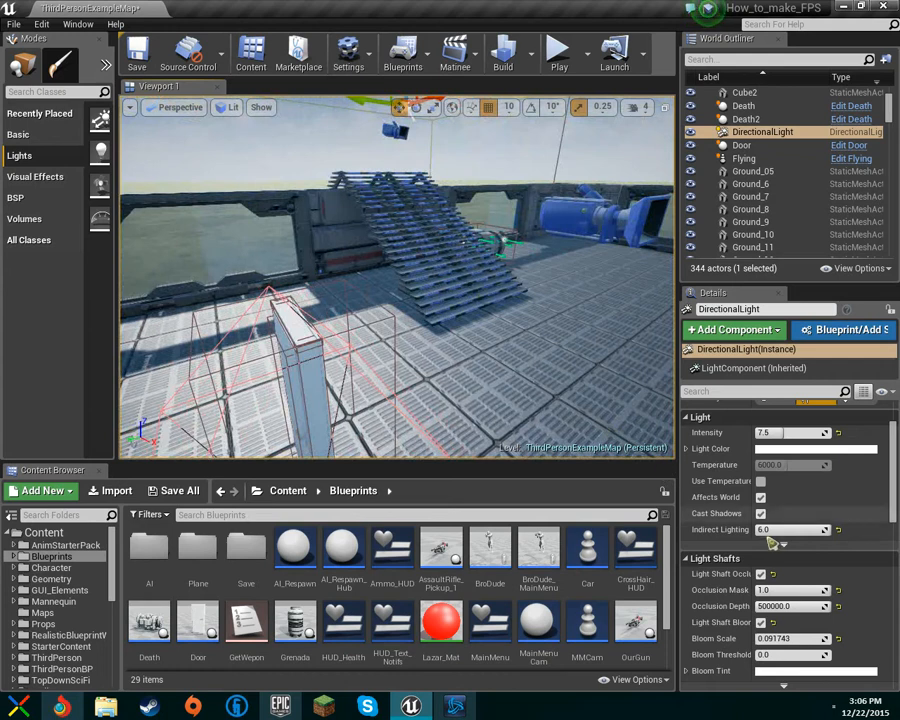
drag(763, 536, 783, 530)
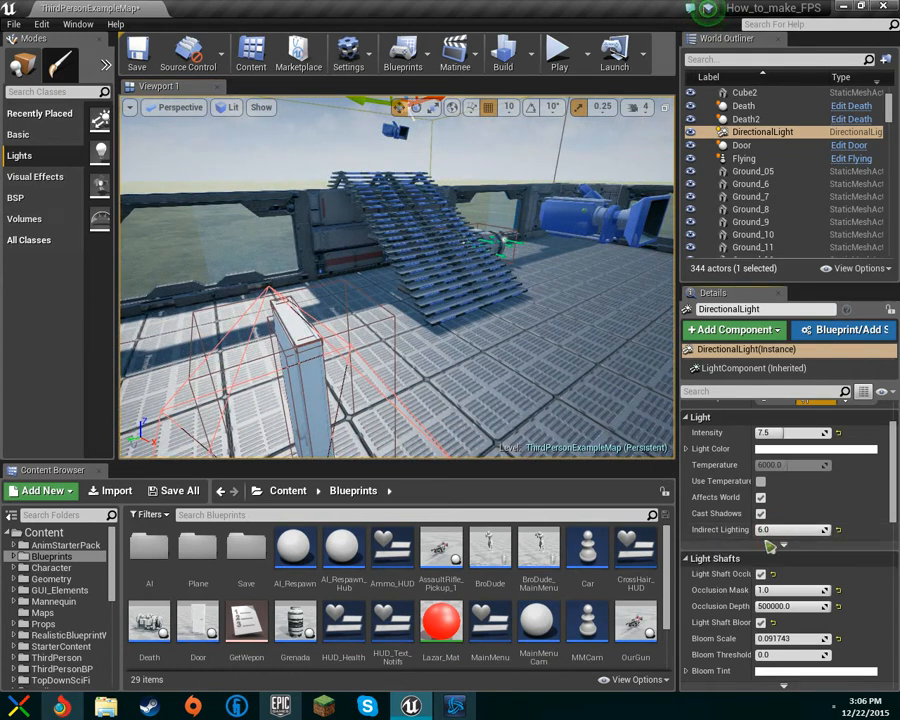
scroll(770, 530, down, 3)
right_drag(492, 313, 420, 170)
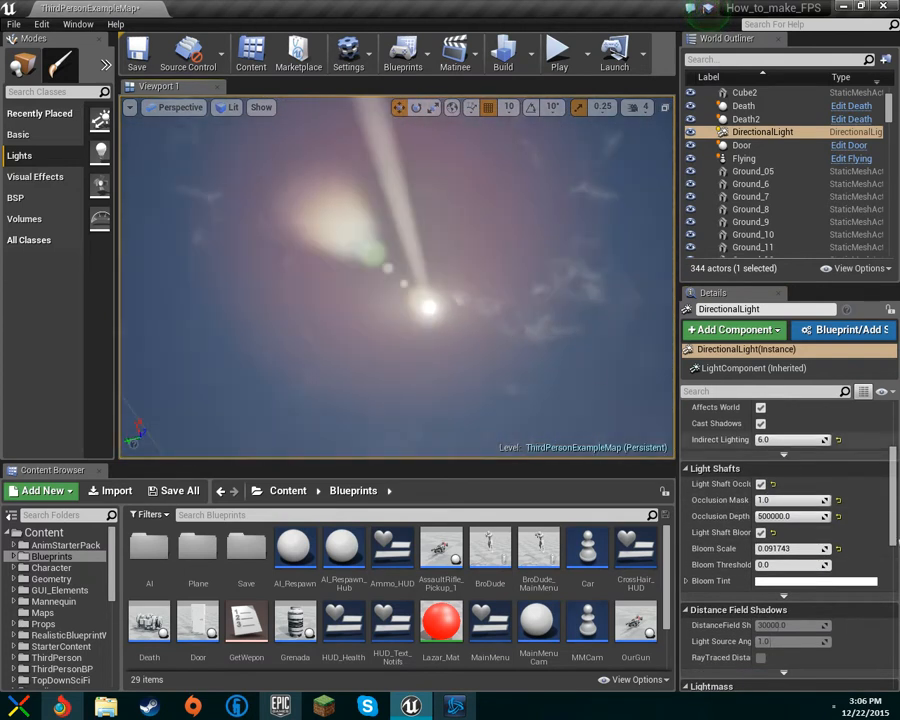
Step: Turn Light Shaft Occlusion off and back on while comparing the sun's light shafts in the viewport
click(760, 485)
right_drag(562, 382, 665, 474)
key(w)
right_drag(400, 280, 350, 207)
key(d)
key(w)
key(s)
key(w)
key(w)
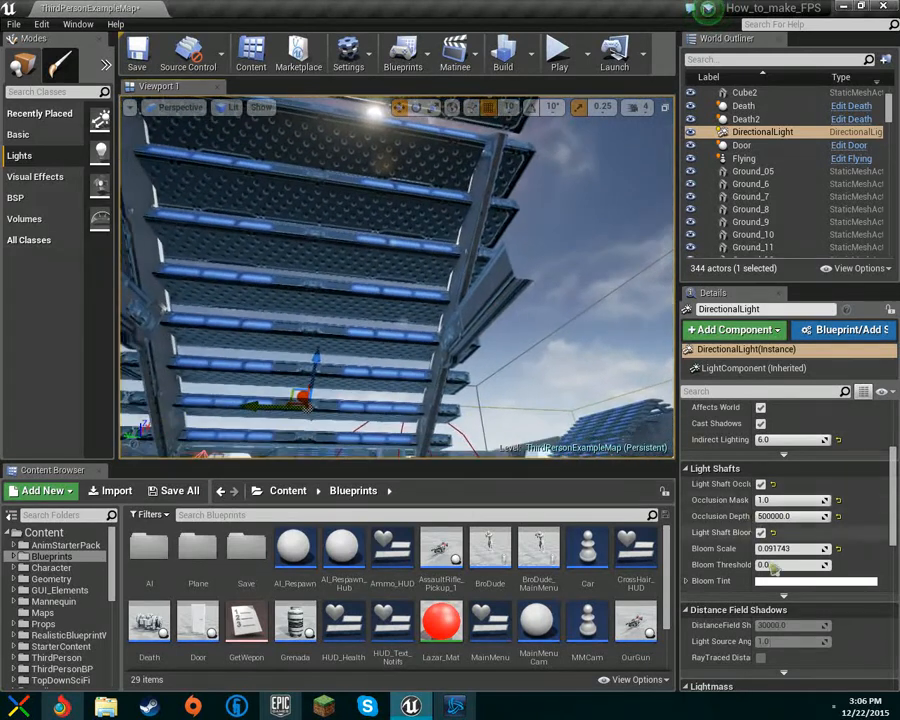
click(761, 484)
right_drag(307, 405, 370, 349)
key(a)
key(d)
key(a)
key(a)
key(d)
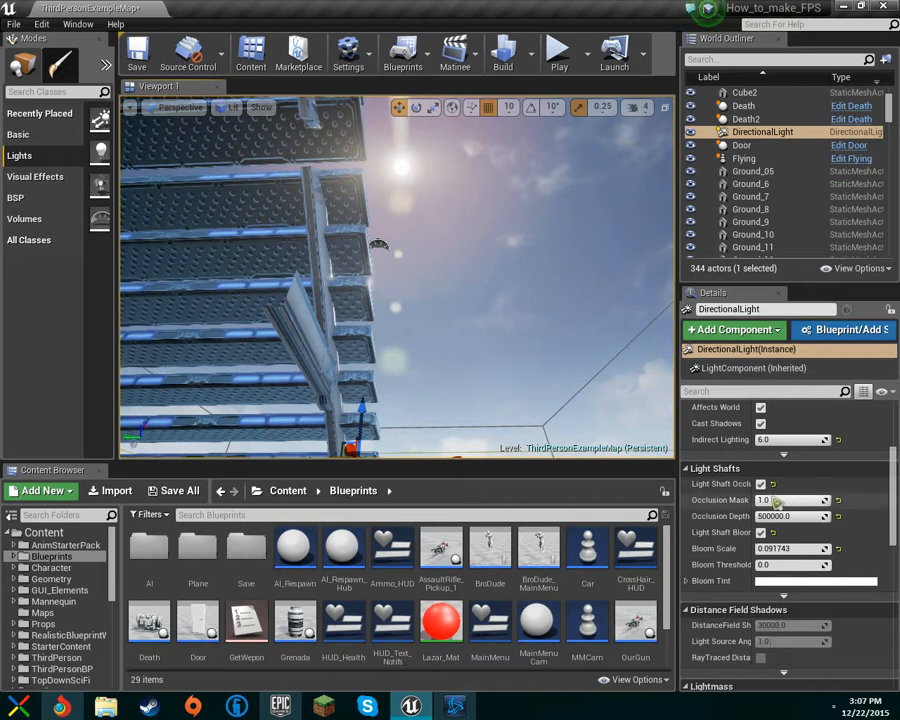
Step: Toggle Light Shaft Bloom off and on while viewing the sun's light shafts in the sky
right_drag(600, 400, 578, 442)
key(s)
click(763, 537)
right_drag(620, 375, 615, 230)
click(761, 536)
click(761, 536)
right_drag(625, 375, 605, 215)
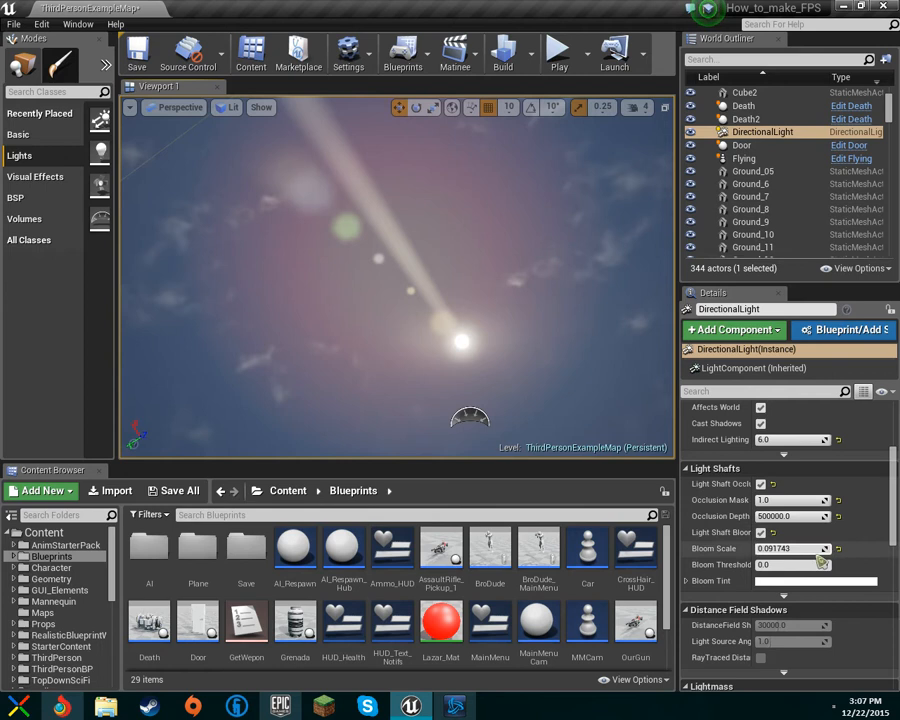
Step: Set the cascaded shadow maps' dynamic shadow distance to 20000
scroll(829, 570, down, 5)
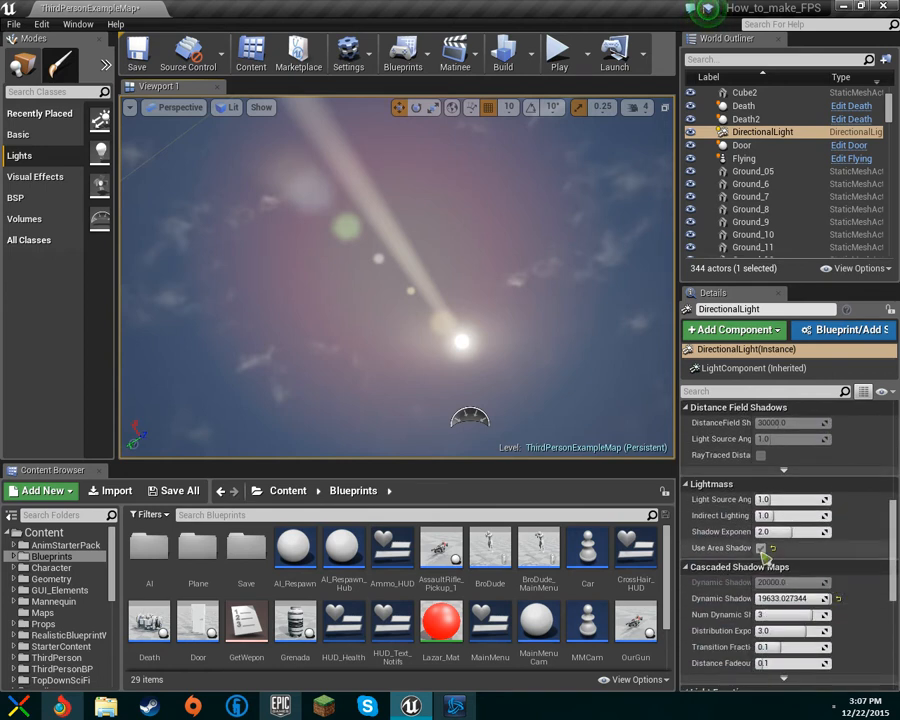
right_drag(638, 388, 642, 520)
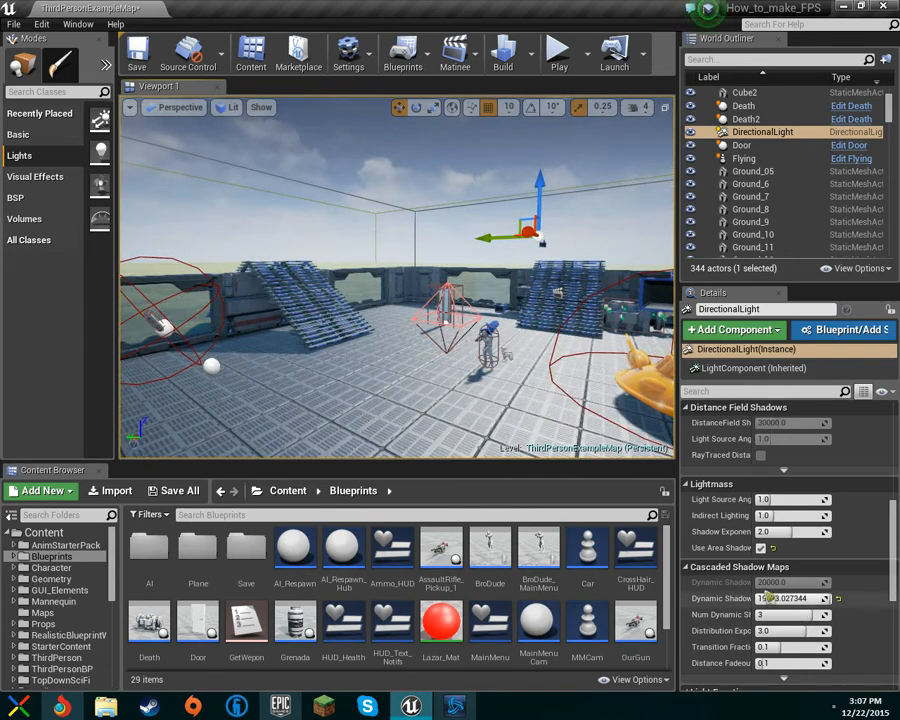
right_drag(612, 412, 342, 450)
key(w)
key(w)
key(s)
scroll(790, 588, down, 2)
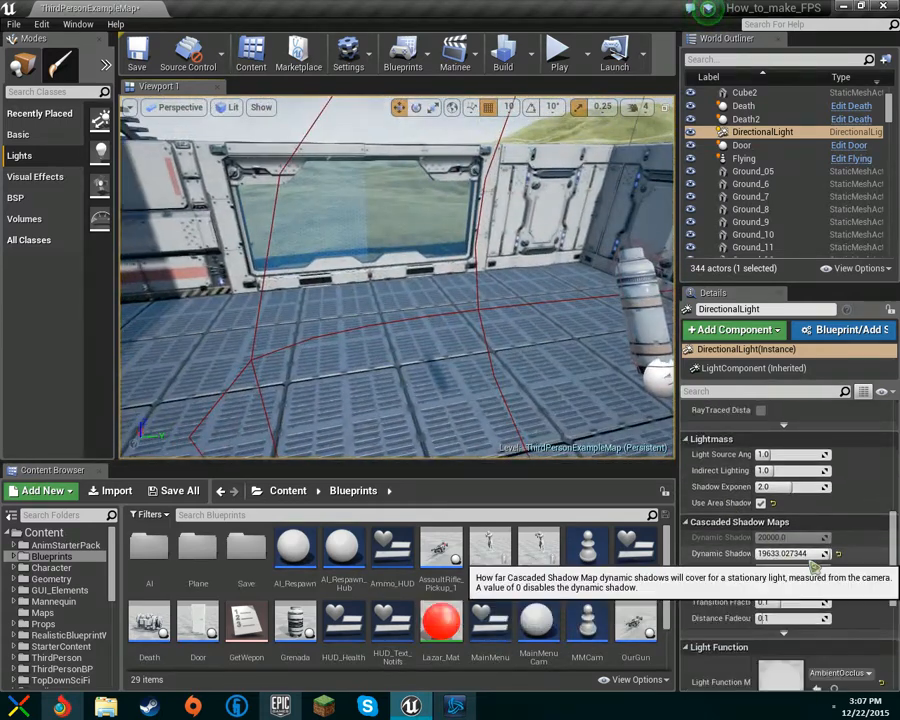
drag(813, 558, 829, 555)
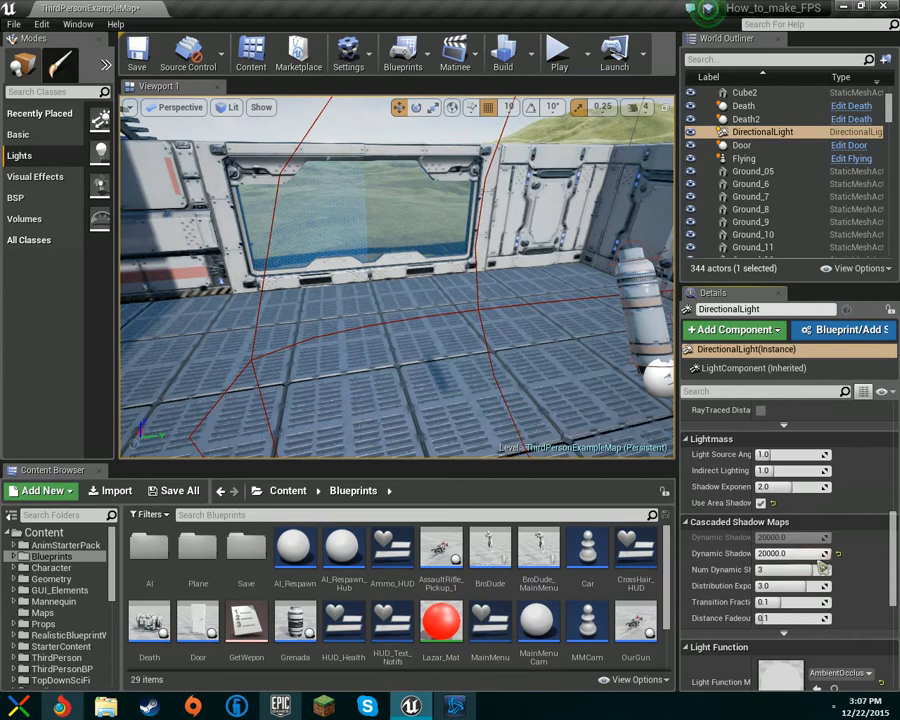
Step: Open the light function material picker and close it without choosing a material
right_drag(556, 438, 404, 390)
scroll(864, 562, down, 5)
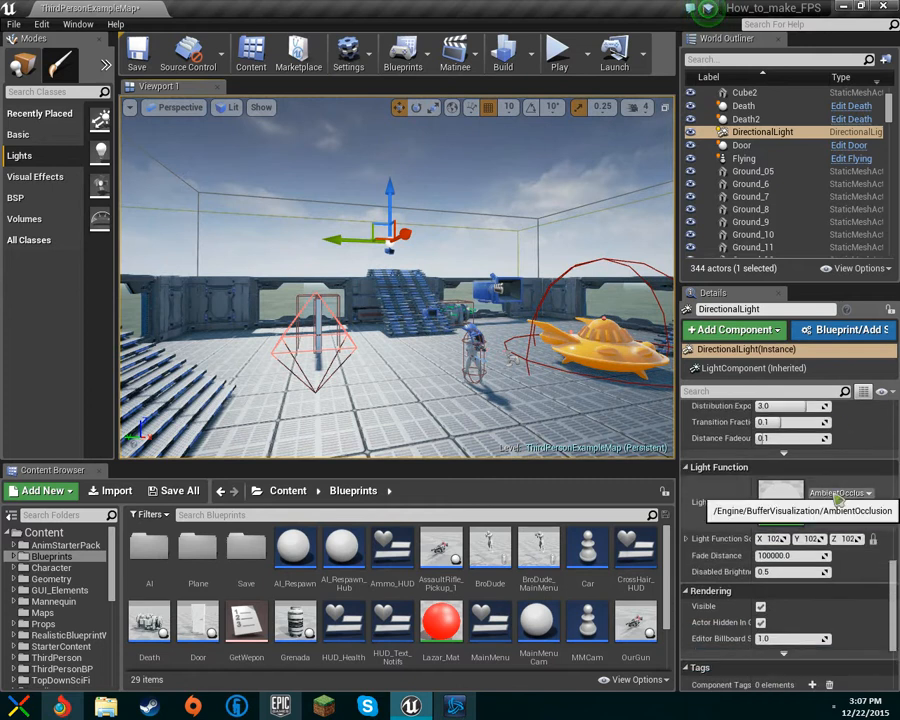
click(836, 497)
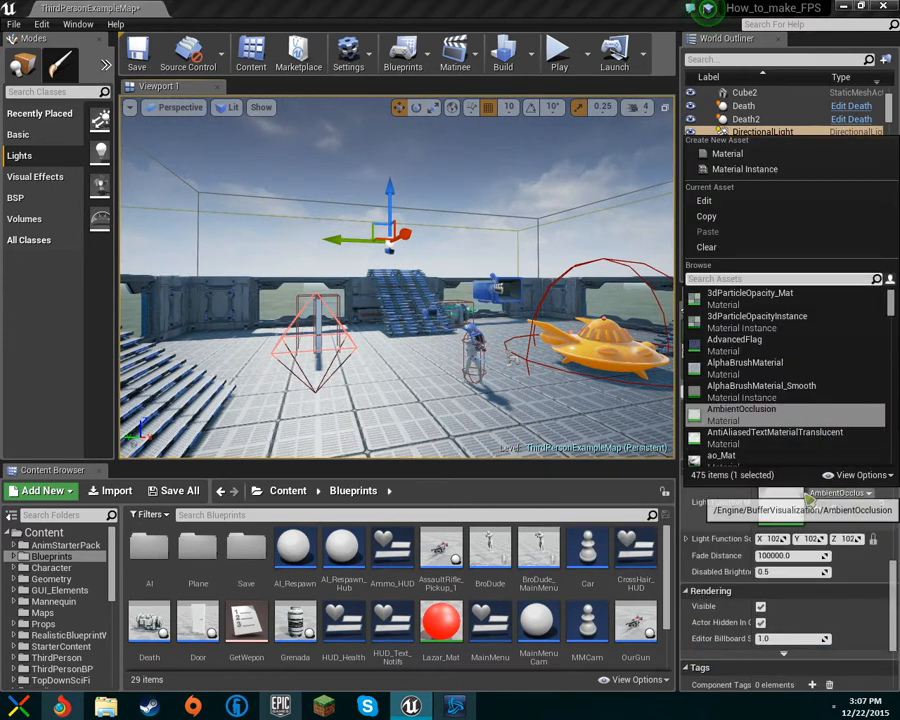
click(830, 495)
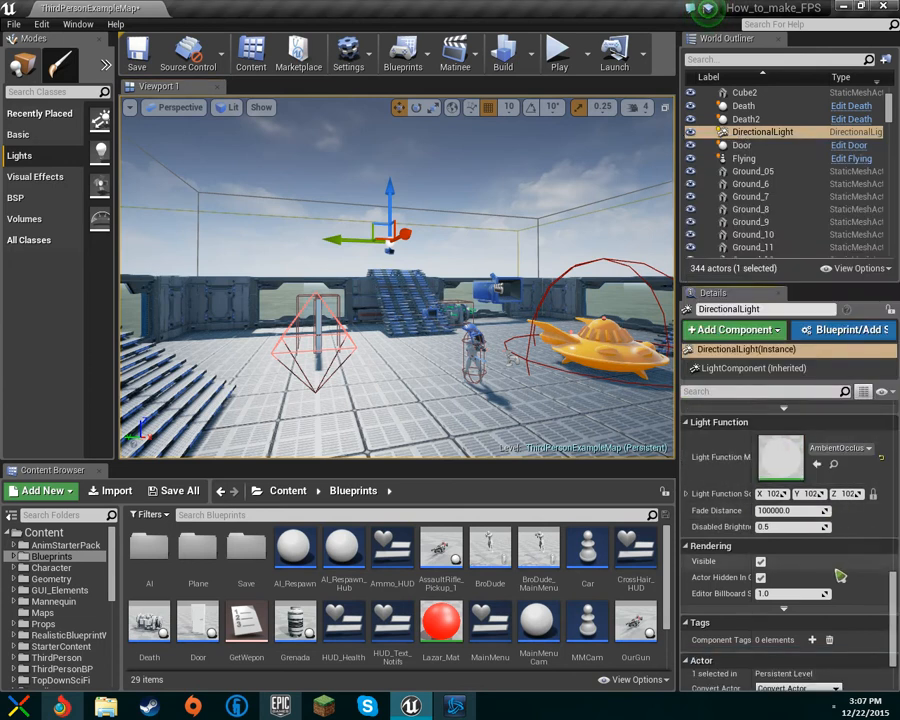
Step: Play the level in the viewport, walk around to check the lighting, and stop
scroll(840, 560, down, 3)
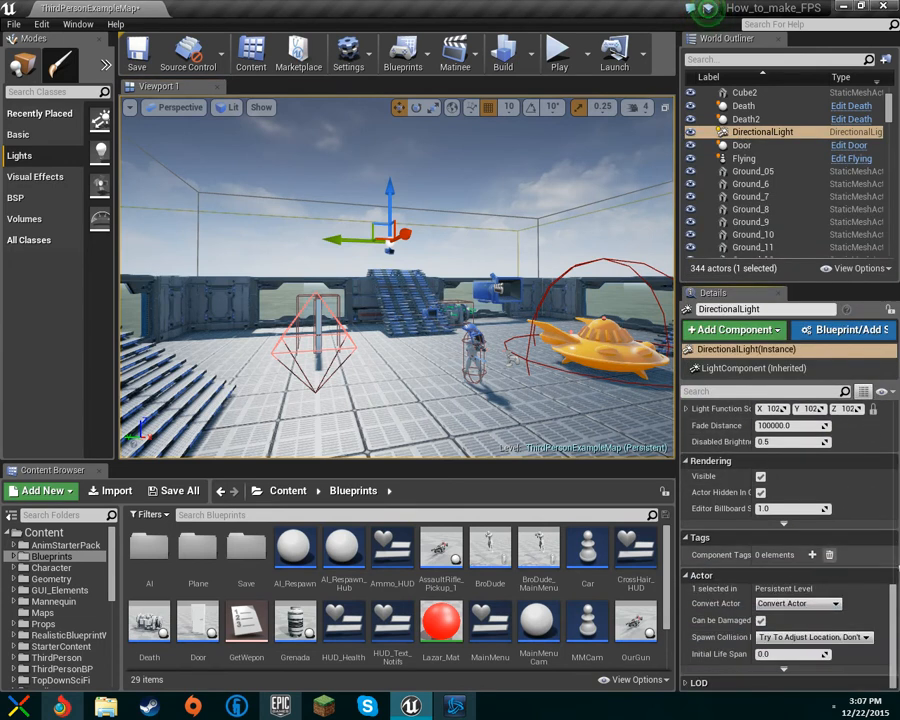
right_drag(507, 344, 405, 298)
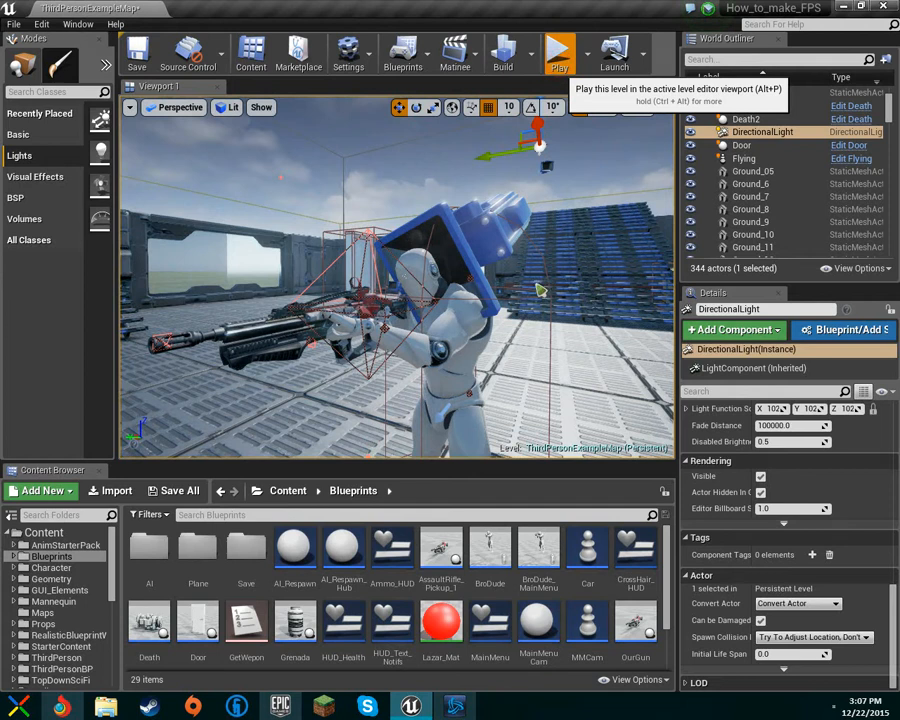
key(alt+p)
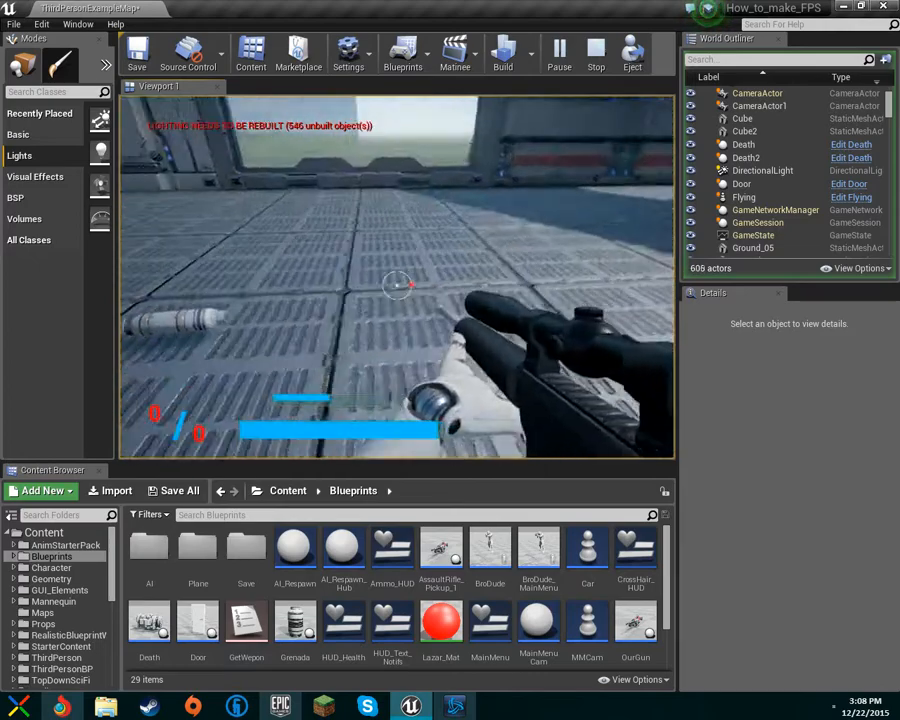
key(w)
key(w)
click(397, 277)
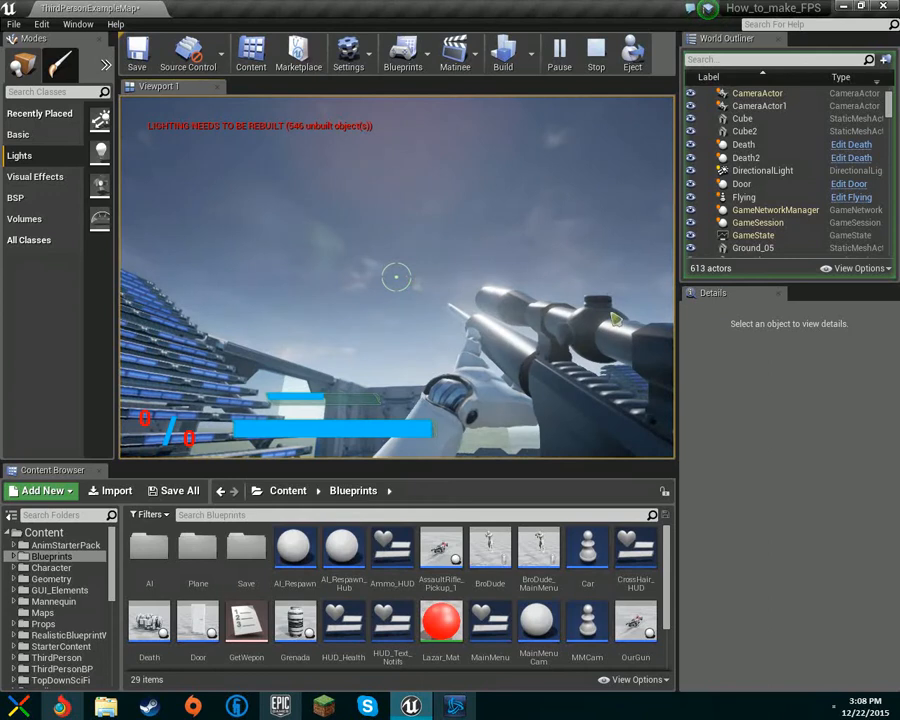
key(Escape)
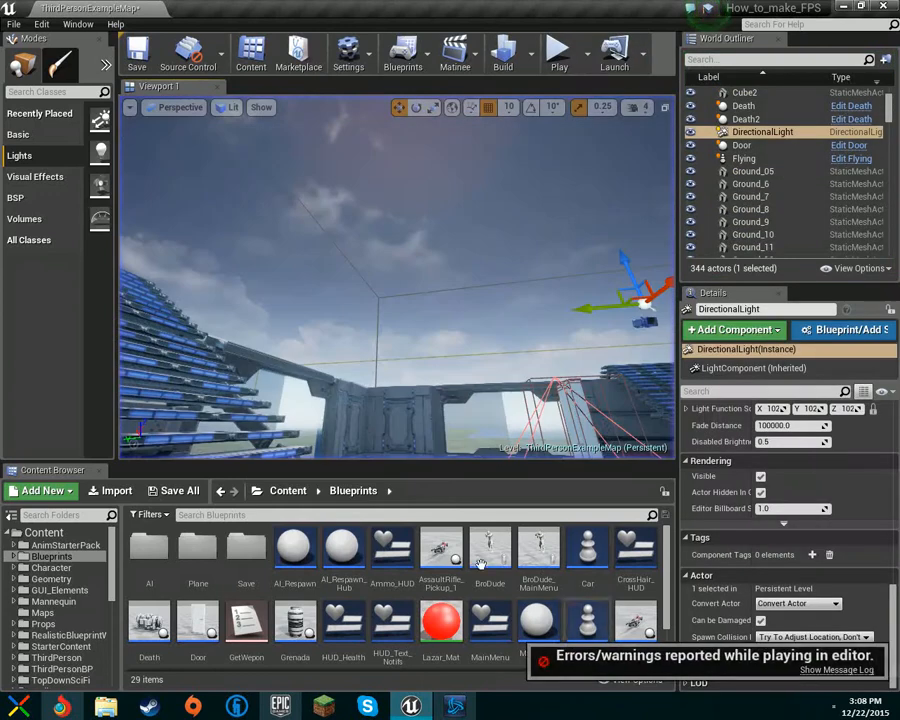
Step: Open the CrossHair_HUD widget blueprint and inspect its Image element, then return to the level
double_click(636, 552)
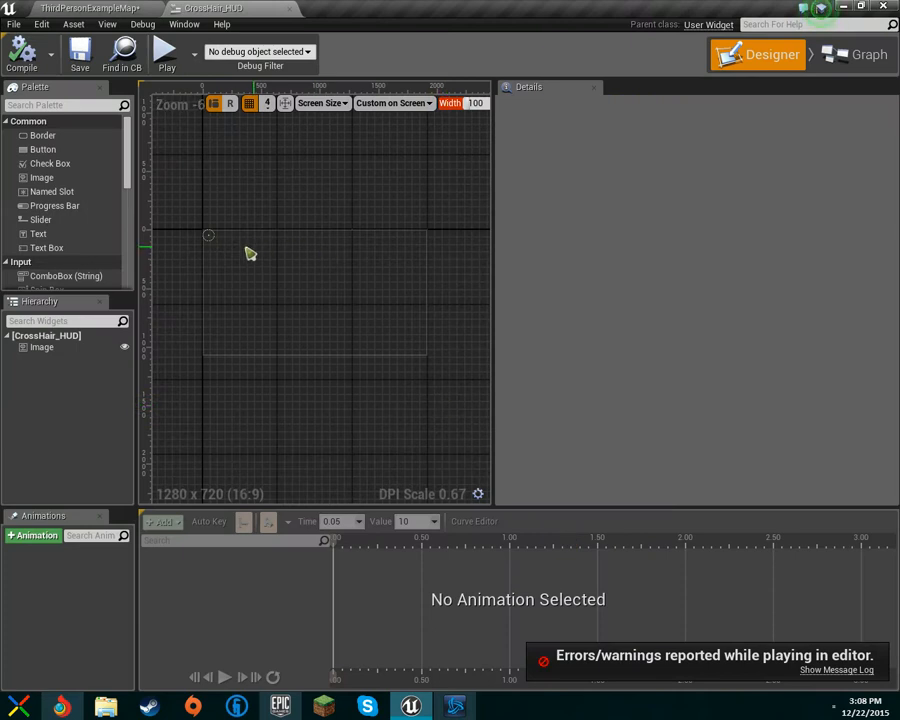
click(213, 245)
scroll(210, 266, up, 4)
scroll(322, 350, down, 7)
right_drag(322, 350, 265, 312)
click(46, 335)
click(80, 348)
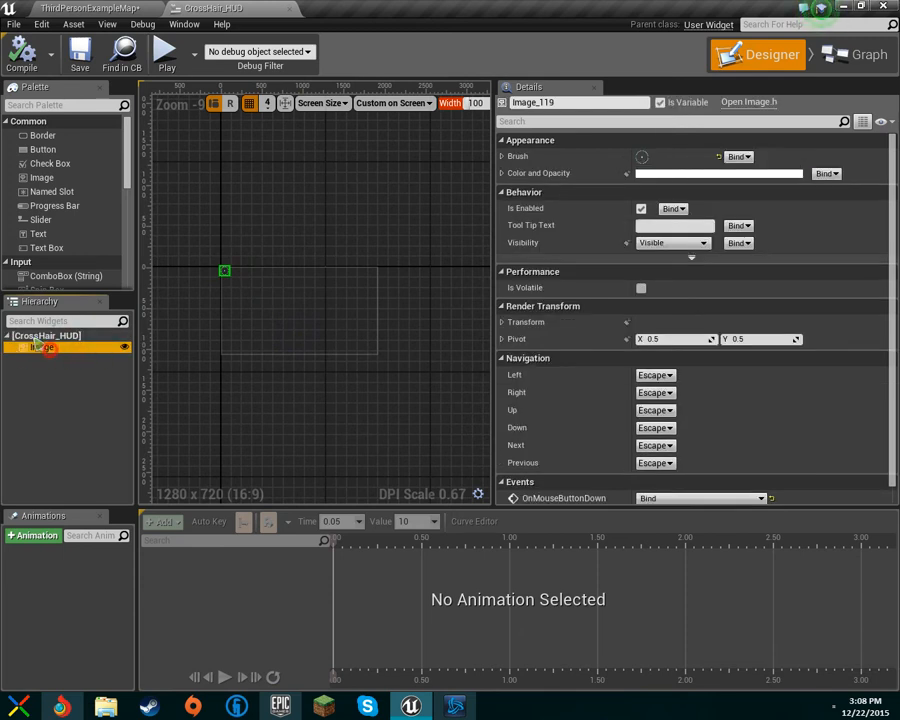
click(75, 380)
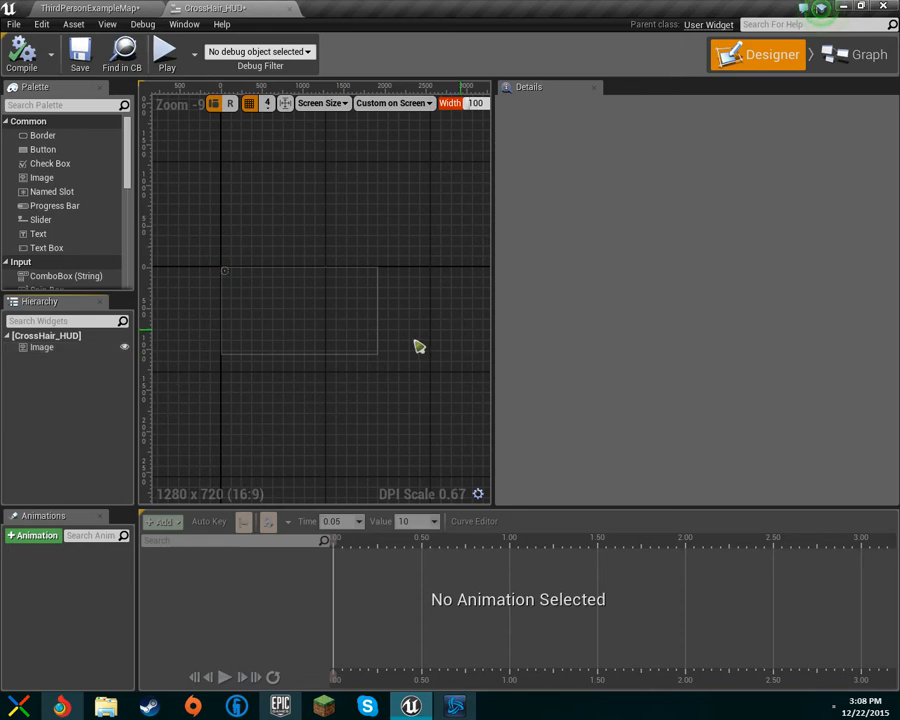
click(73, 348)
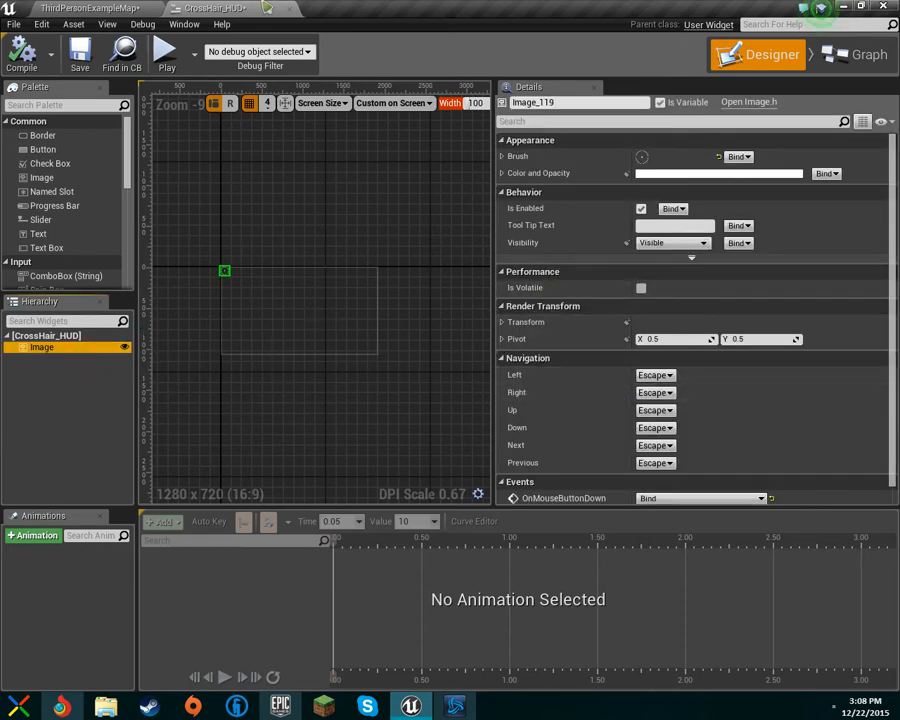
click(85, 7)
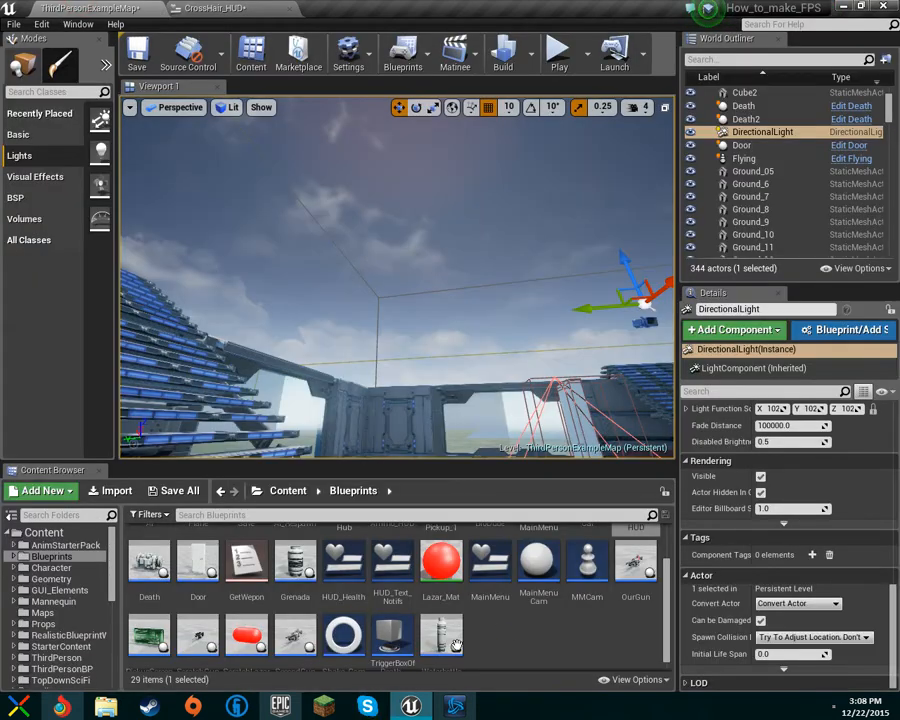
Step: Open the BroDude blueprint and attach the Crosshair component to the SpringArm
scroll(478, 630, up, 2)
double_click(488, 575)
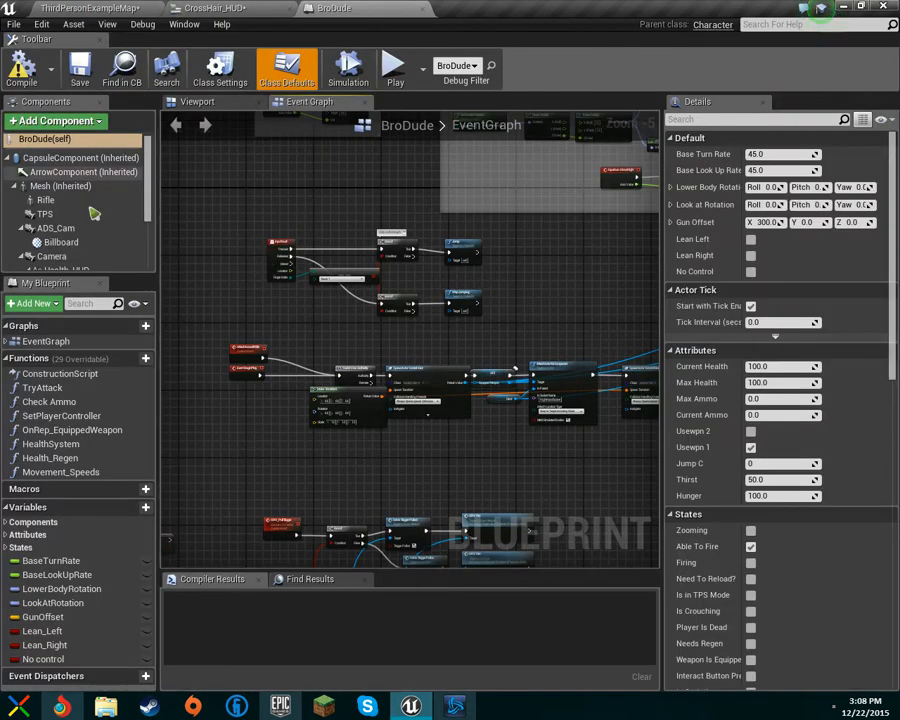
scroll(94, 200, down, 3)
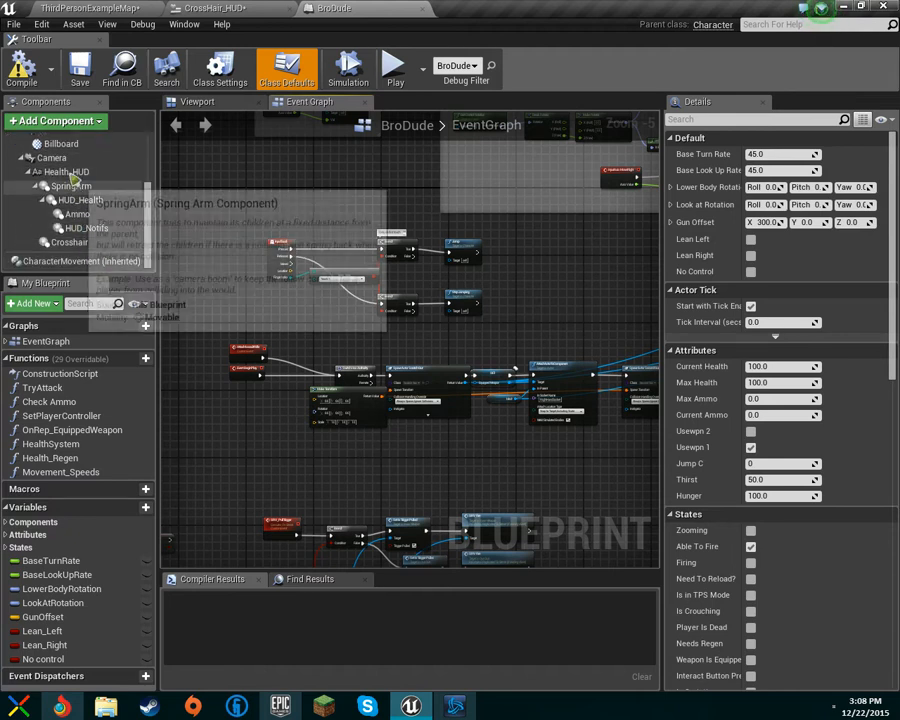
click(66, 171)
mouse_move(70, 242)
mouse_down()
mouse_move(72, 158)
mouse_move(92, 158)
mouse_move(96, 229)
mouse_move(88, 186)
mouse_move(86, 203)
mouse_move(75, 186)
mouse_up()
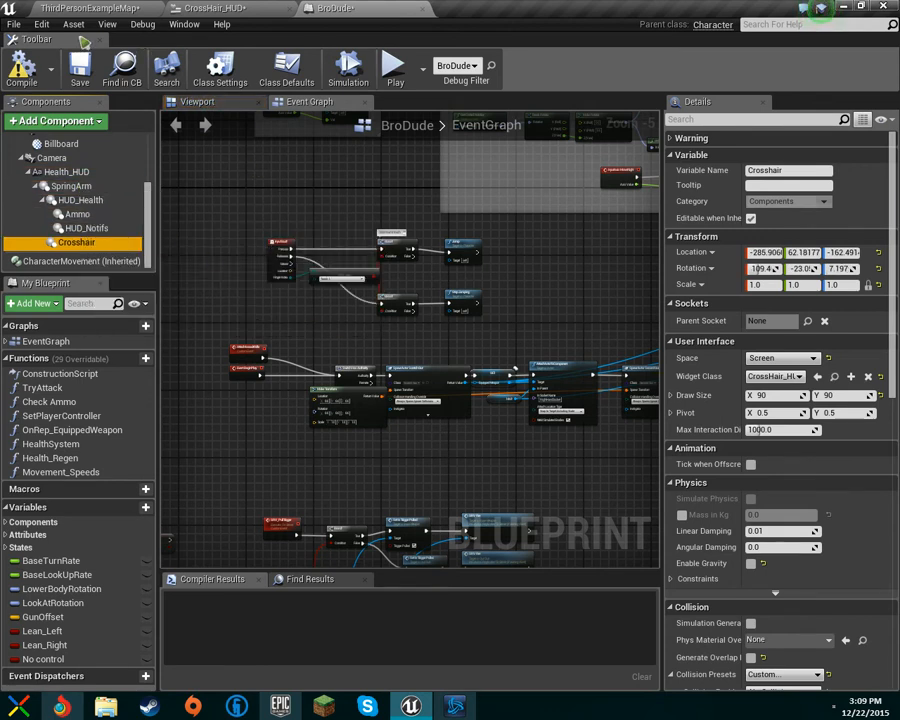
Step: Play the level again to test the crosshair in game
click(90, 7)
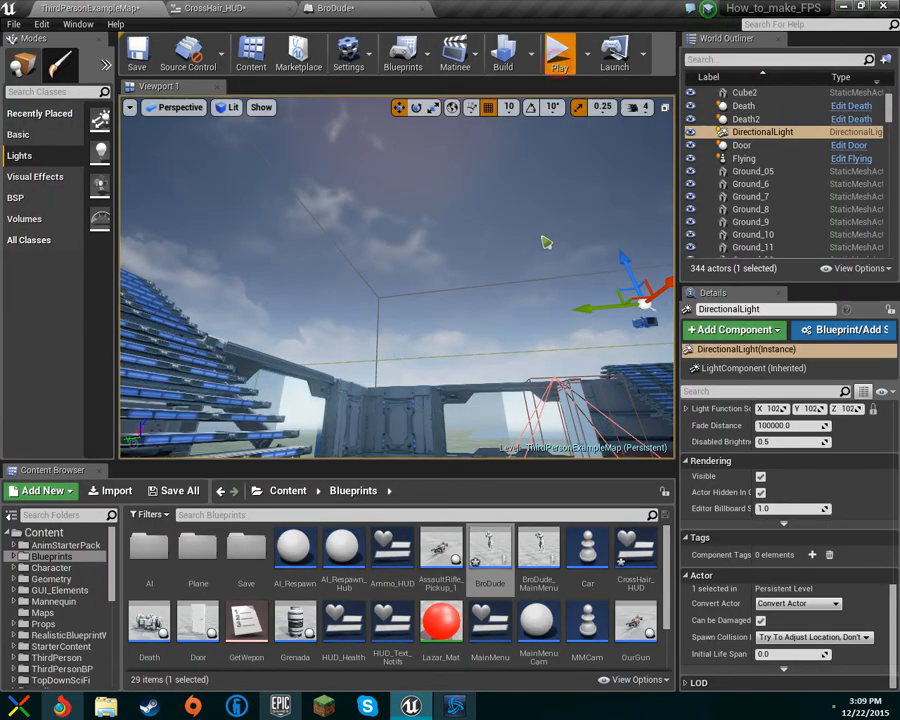
key(alt+p)
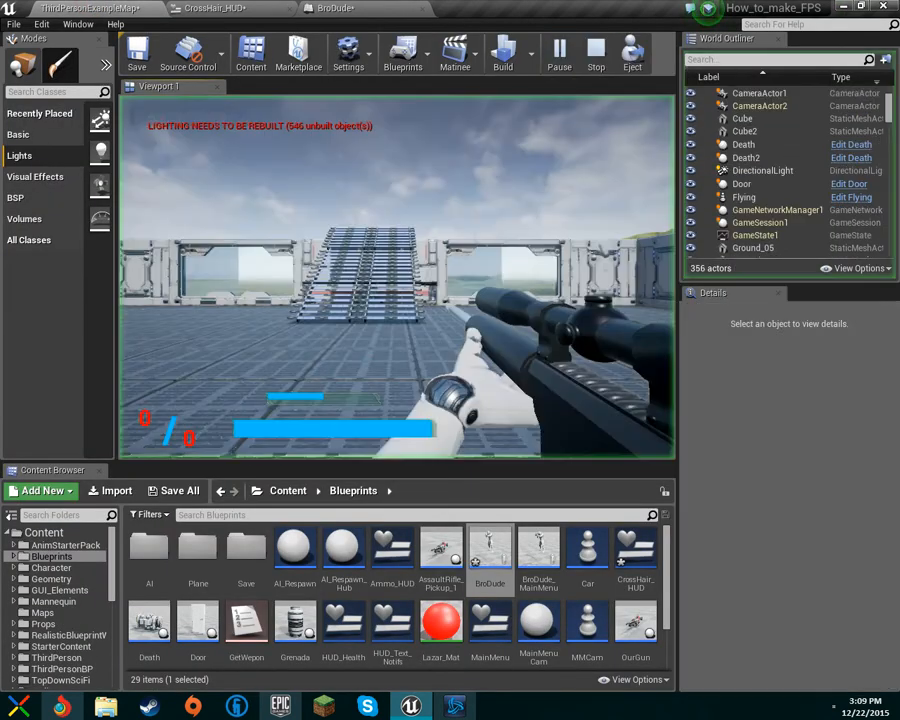
key(w)
key(s)
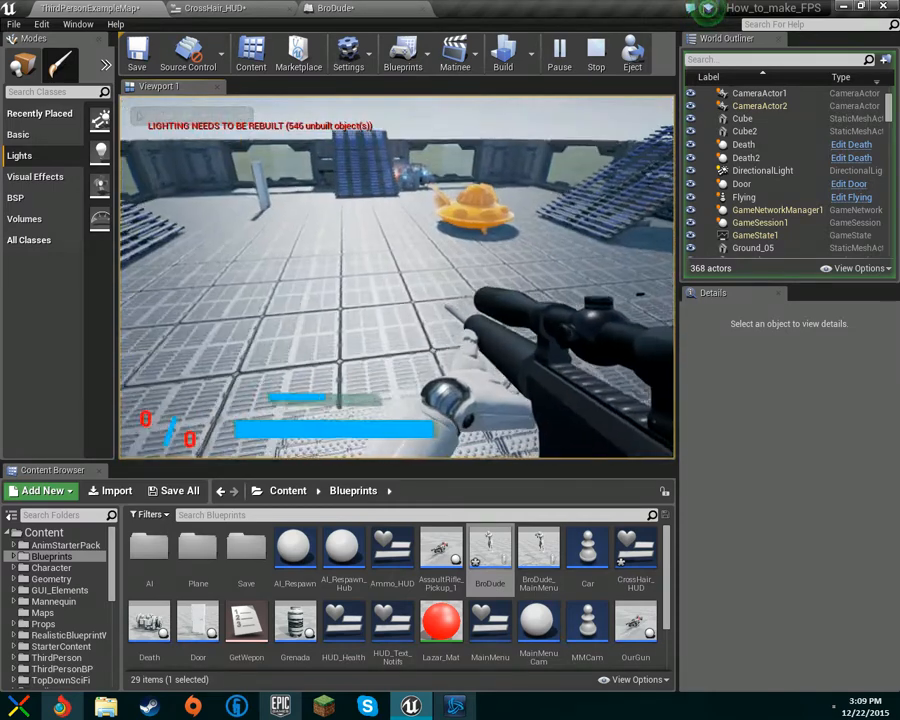
Step: Float the BroDude blueprint editor over the running game to view its viewport, then dock it back
click(392, 7)
drag(392, 6, 622, 380)
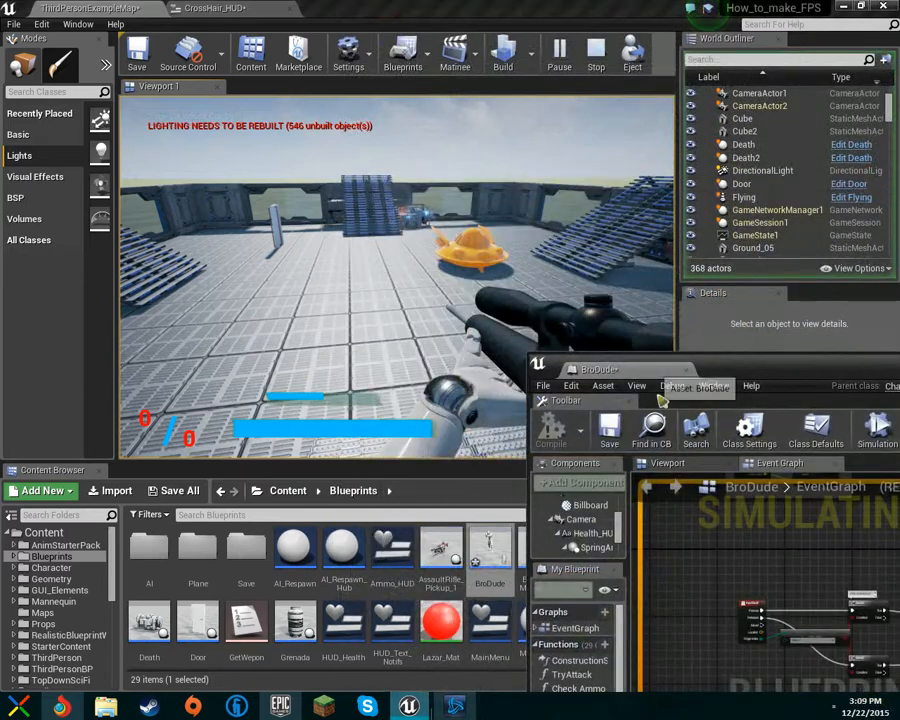
click(668, 463)
right_drag(723, 596, 810, 628)
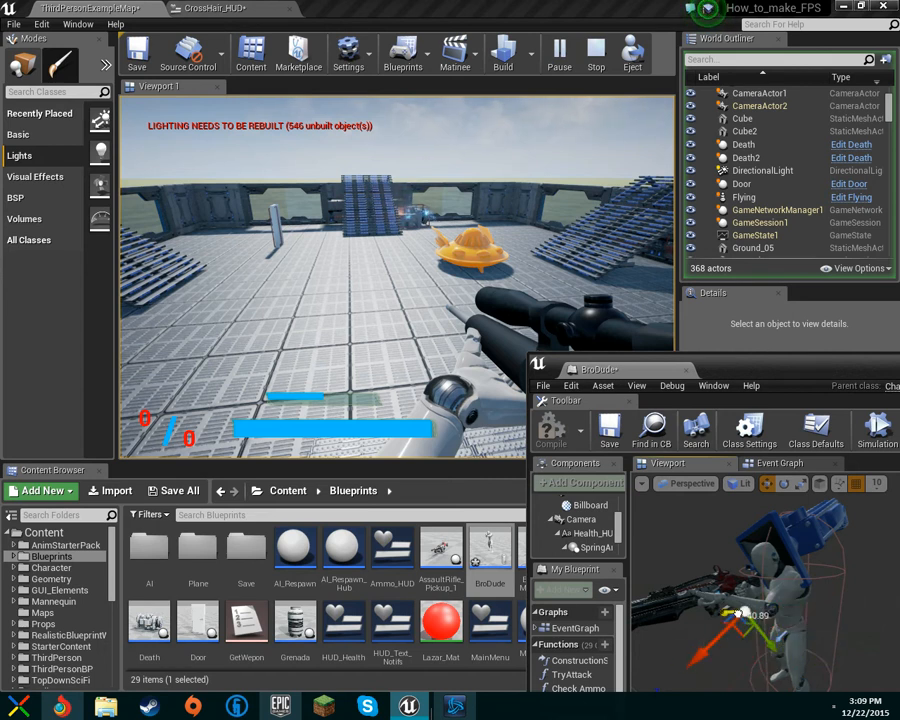
drag(725, 372, 567, 272)
drag(446, 23, 408, 10)
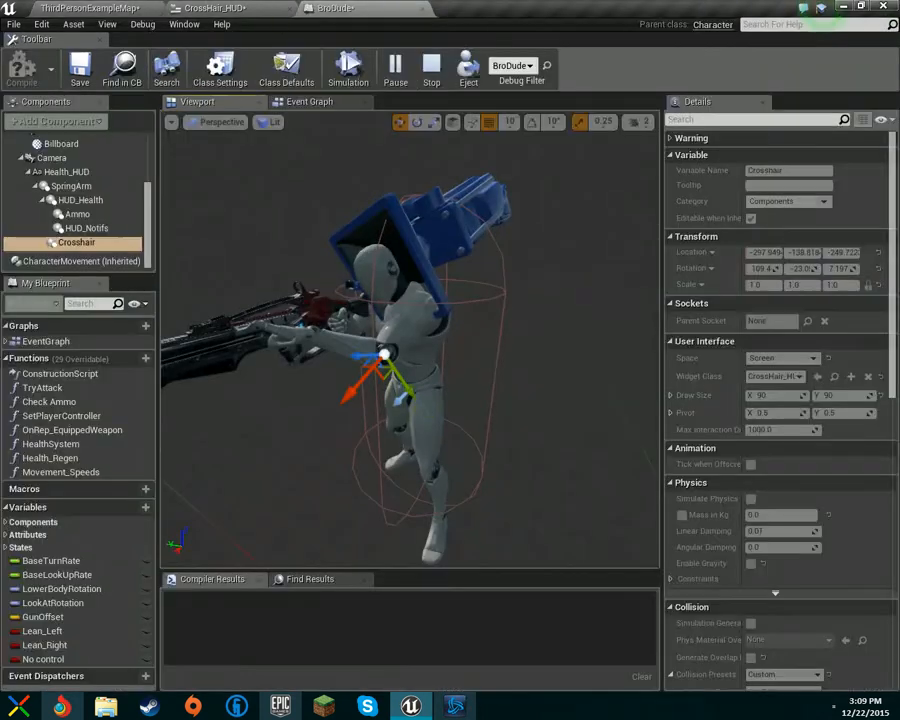
Step: Stop the play session and return to the BroDude blueprint
click(91, 243)
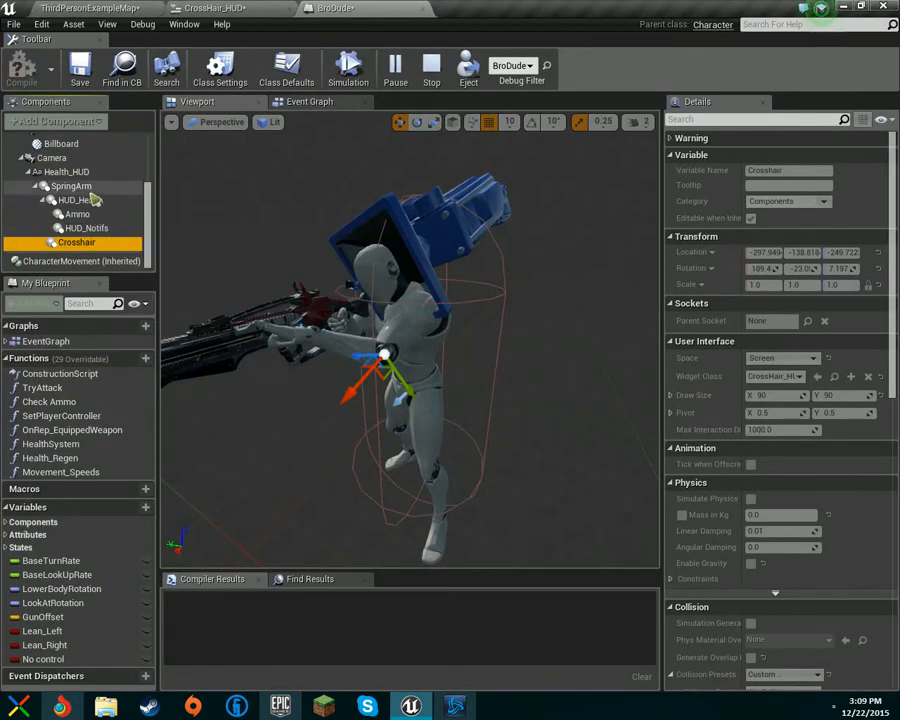
click(80, 7)
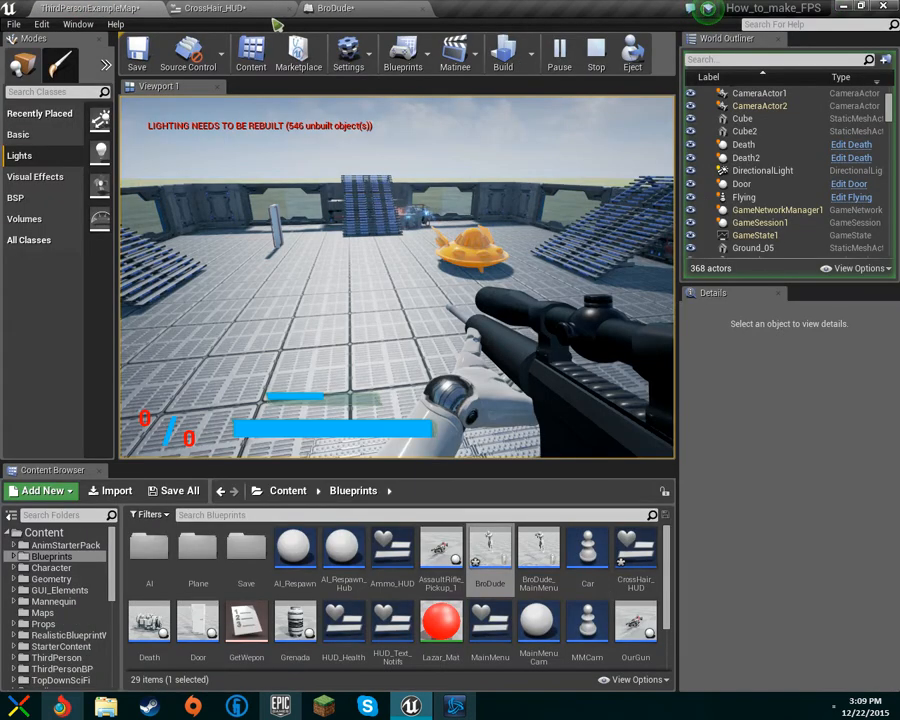
click(600, 58)
click(335, 8)
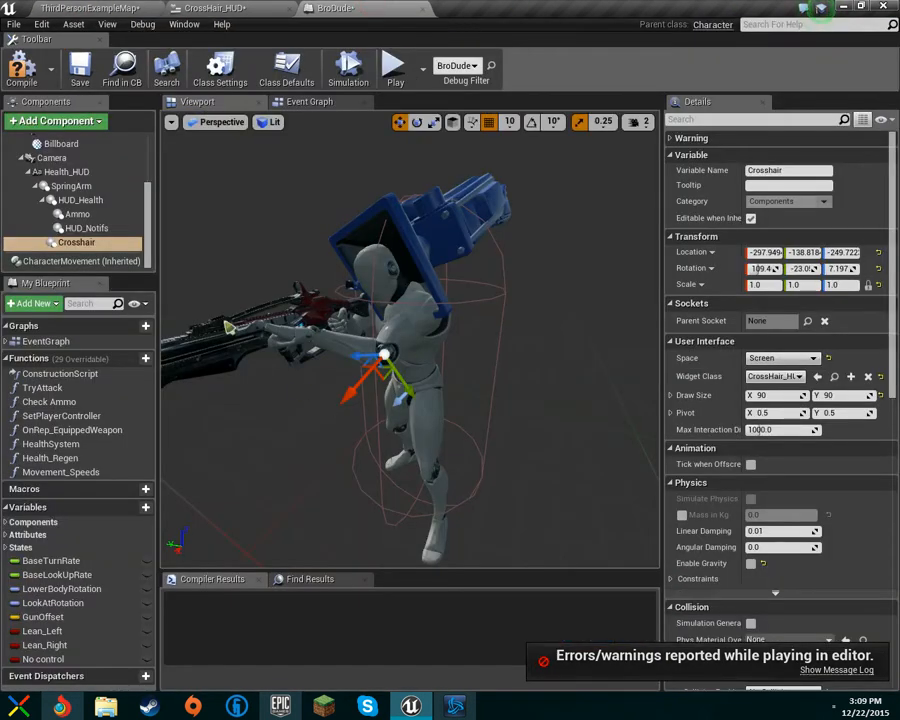
Step: Attach the HUD_Notifs component to the Camera, then inspect the Billboard and Camera components
drag(97, 228, 79, 159)
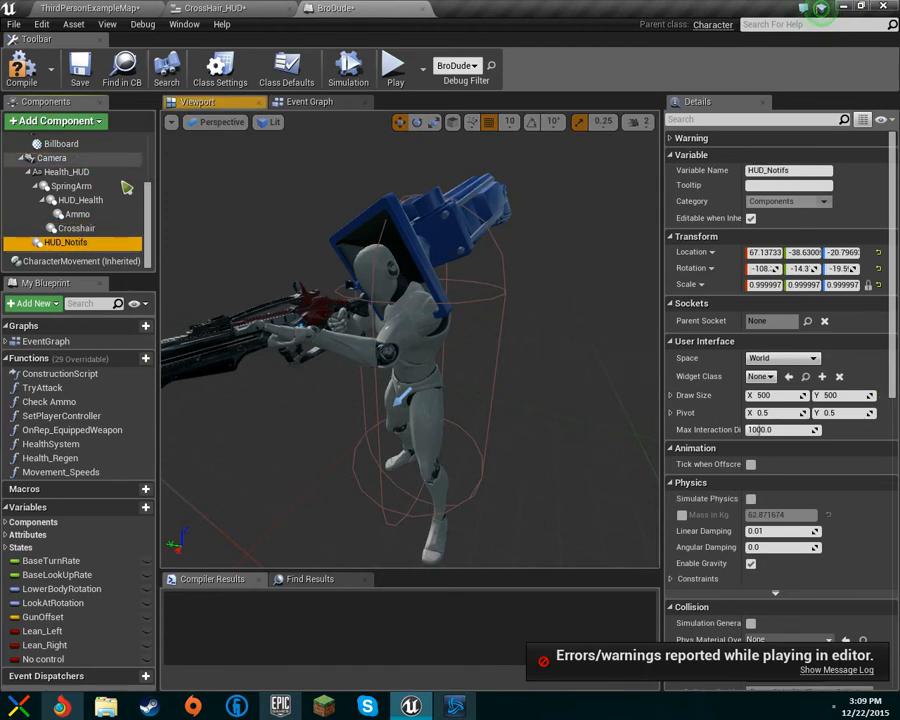
click(60, 143)
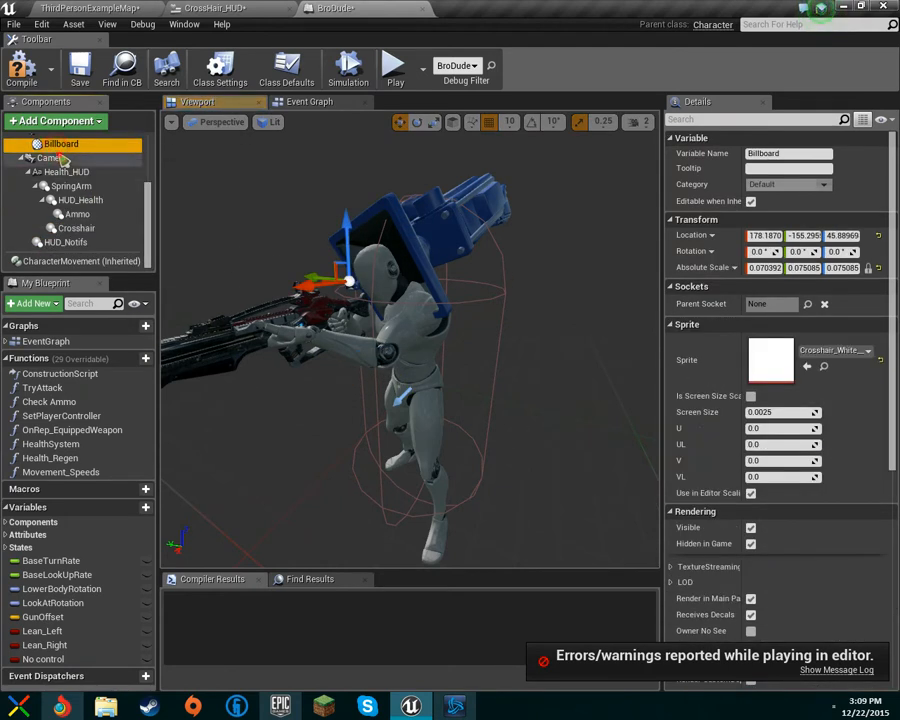
click(51, 157)
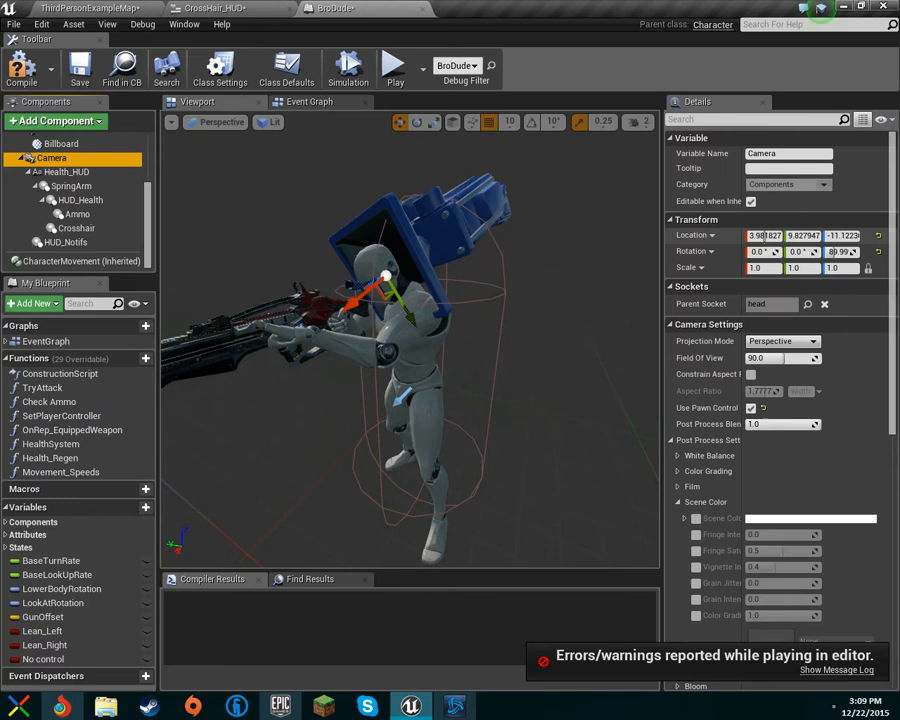
Step: Reparent the HUD components so the Crosshair sits under the Camera and HUD_Notifs under HUD_Health
drag(65, 242, 57, 163)
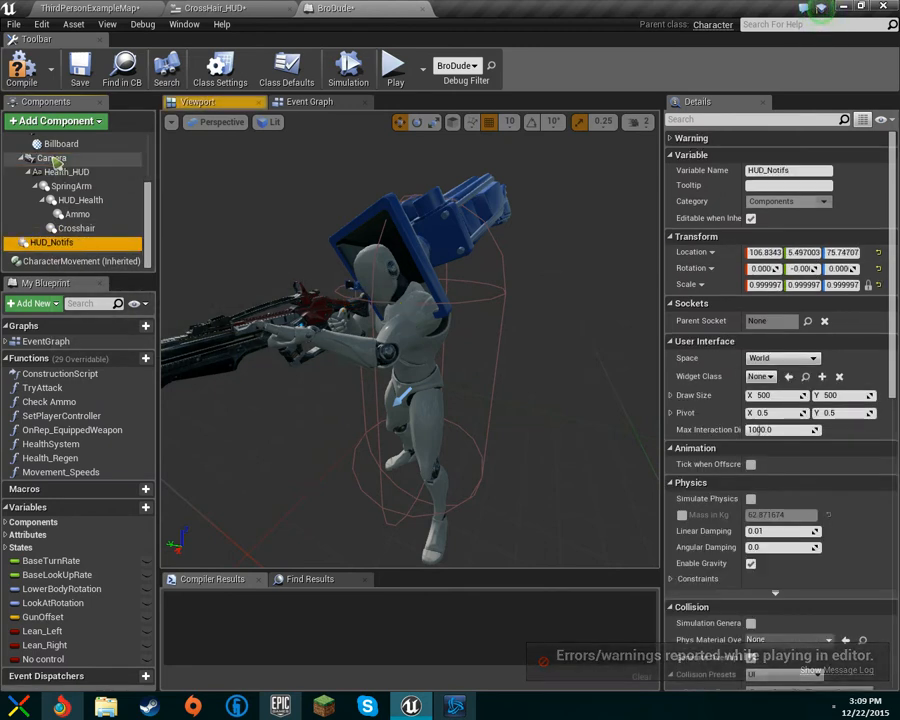
drag(52, 231, 52, 162)
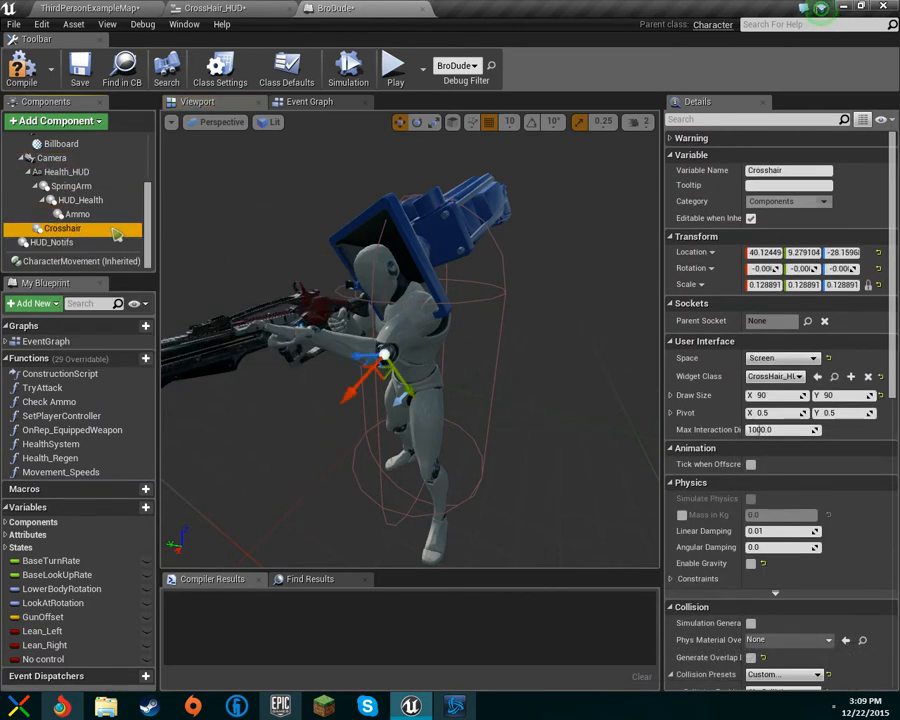
drag(55, 242, 60, 165)
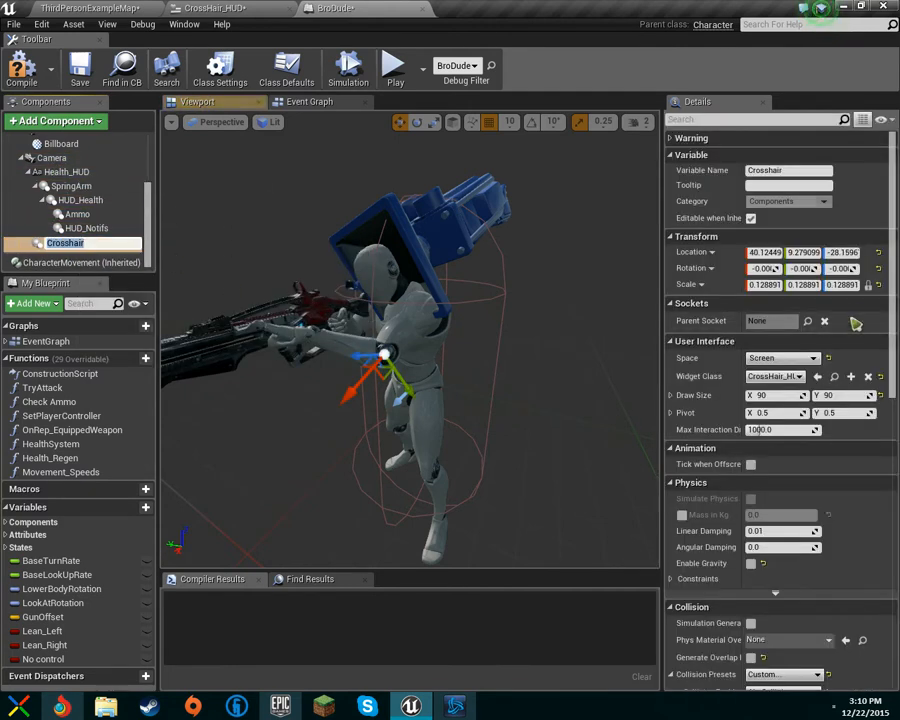
Step: Set the Crosshair component's location to 0, 0, 0
click(770, 252)
click(759, 252)
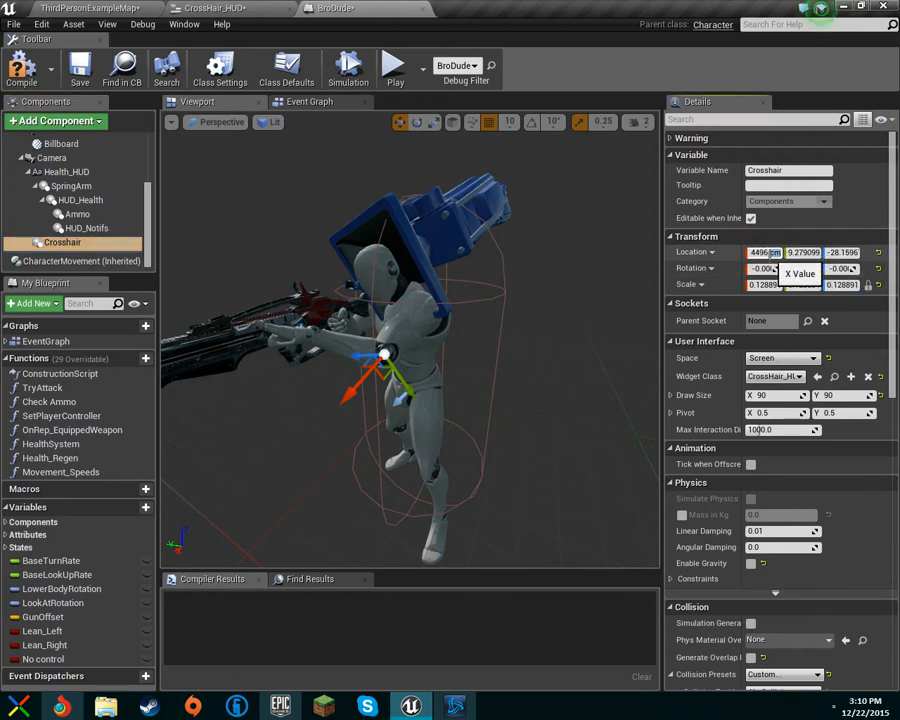
text(0)
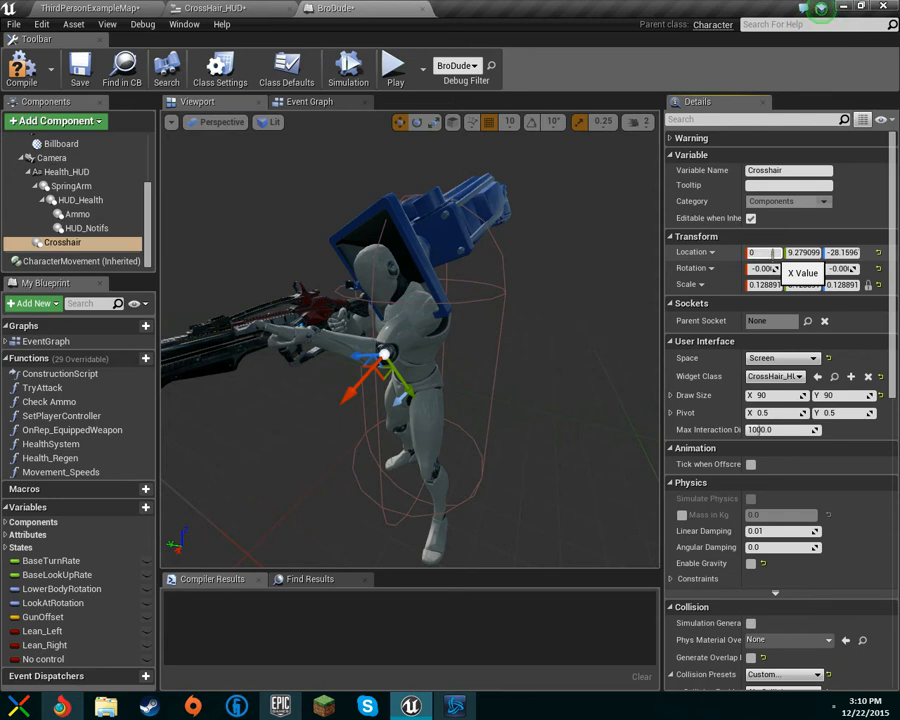
key(Tab)
text(0)
key(Tab)
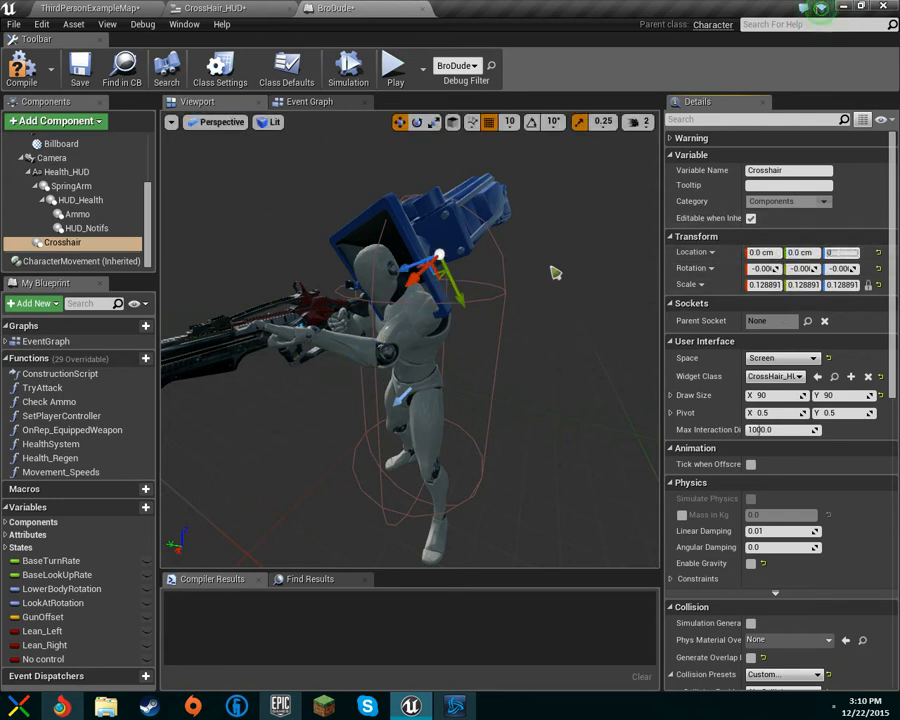
right_drag(512, 268, 450, 268)
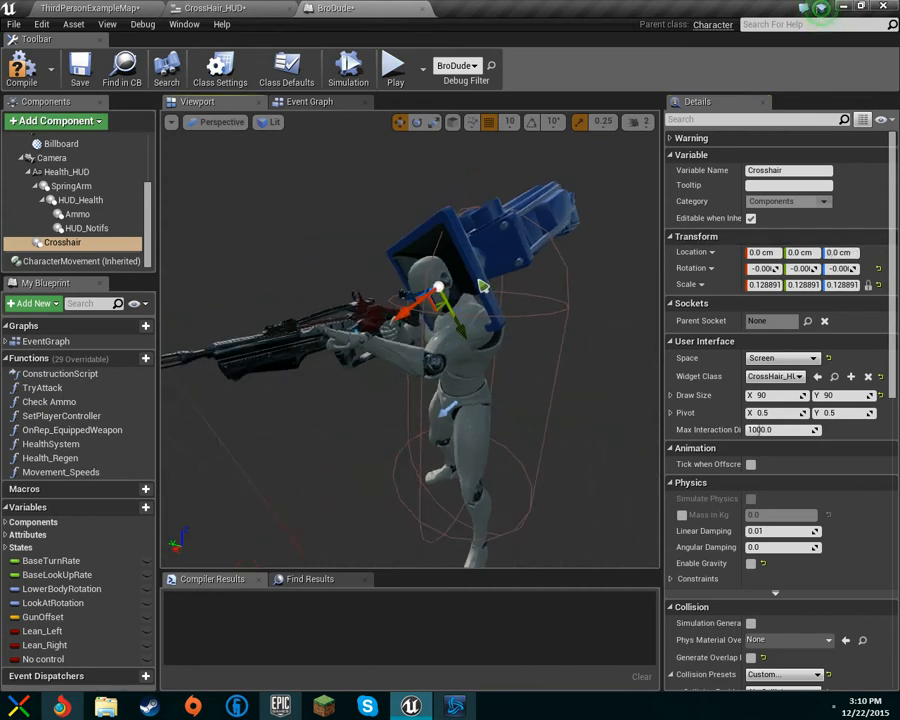
Step: Zero the Crosshair's rotation and move it 10 cm forward along X in the viewport
click(764, 268)
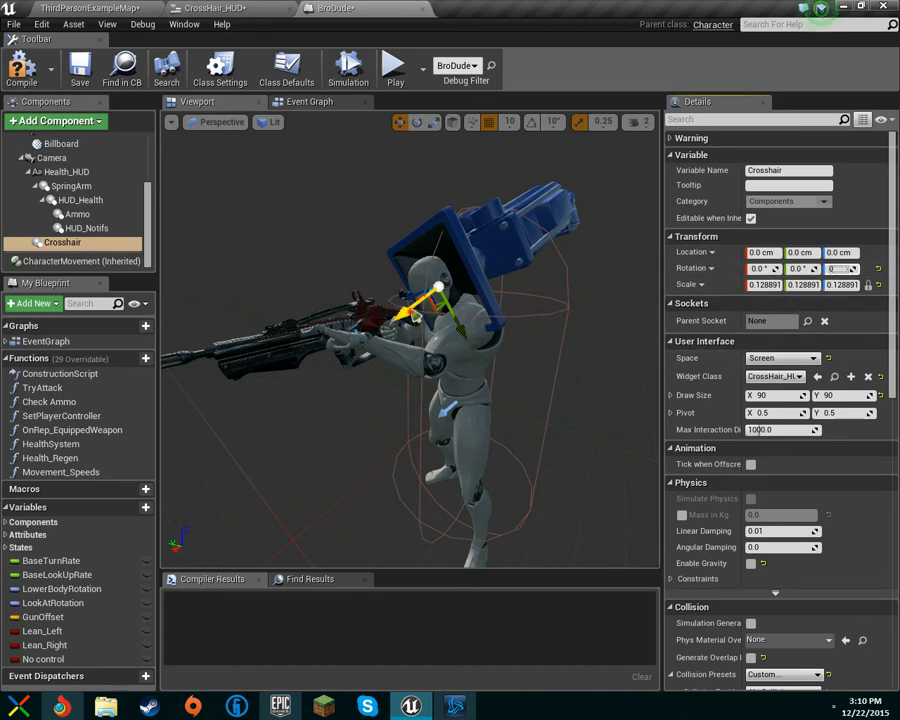
drag(402, 318, 386, 329)
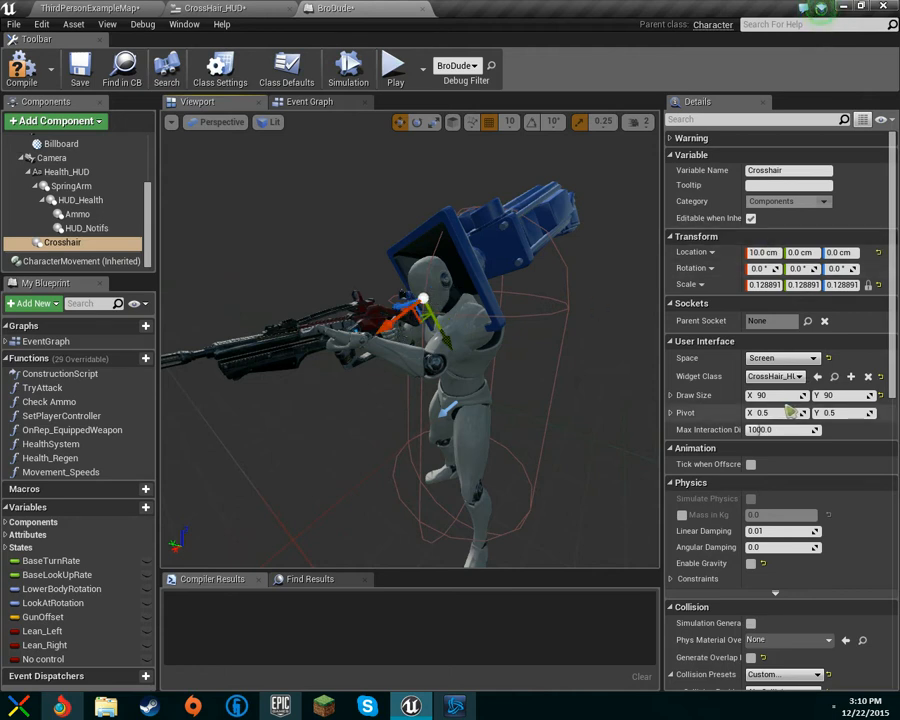
Step: Attach the Crosshair under HUD_Health, then compile and save all
drag(62, 248, 80, 200)
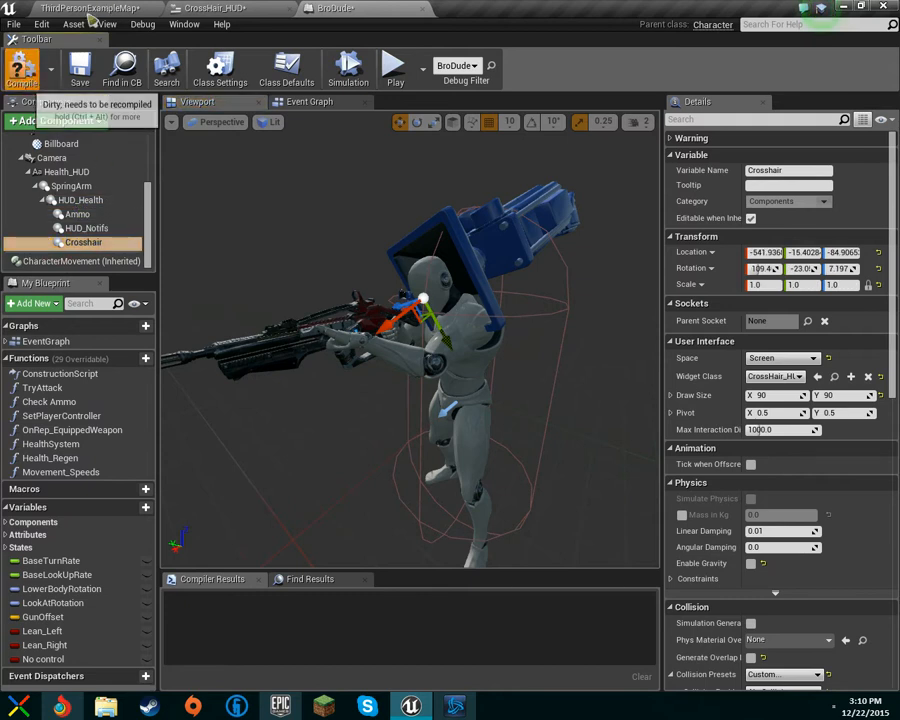
click(24, 70)
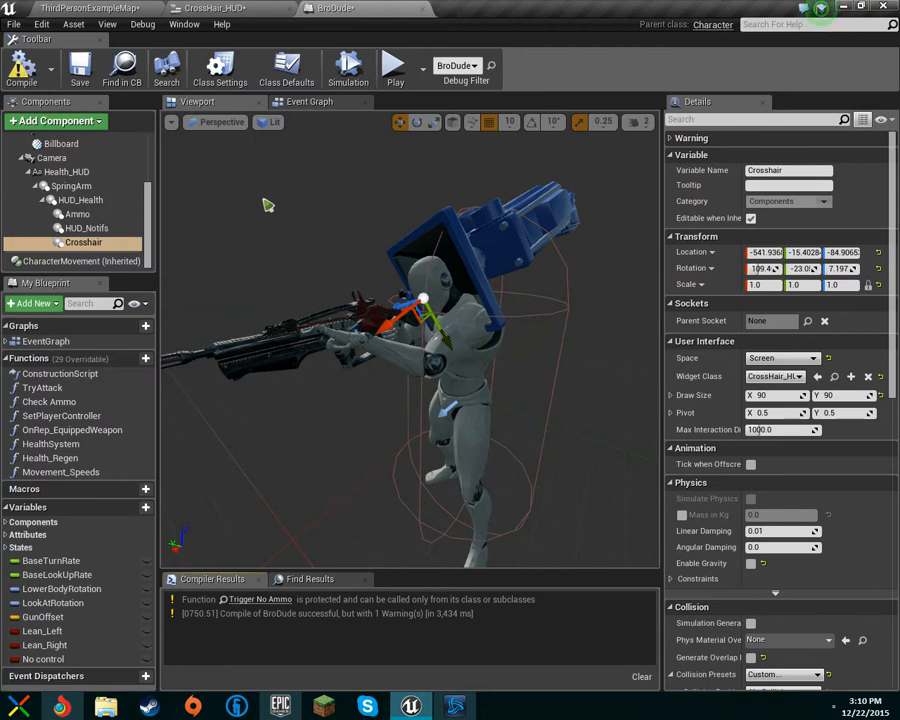
key(ctrl+shift+s)
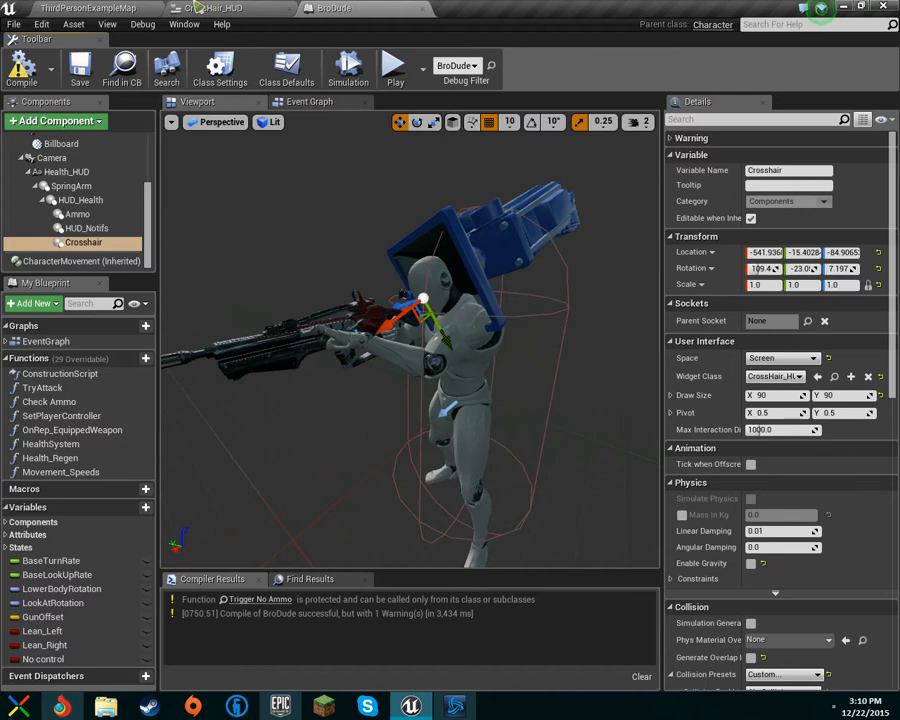
Step: Switch to the level and play it to test the crosshair, then stop the session
click(132, 5)
click(562, 58)
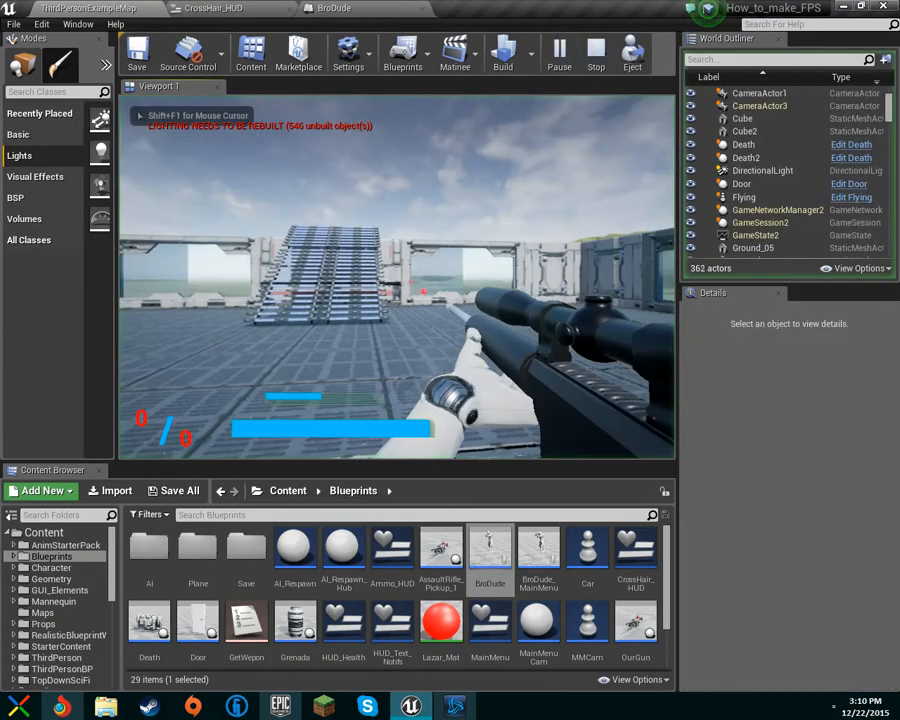
key(w)
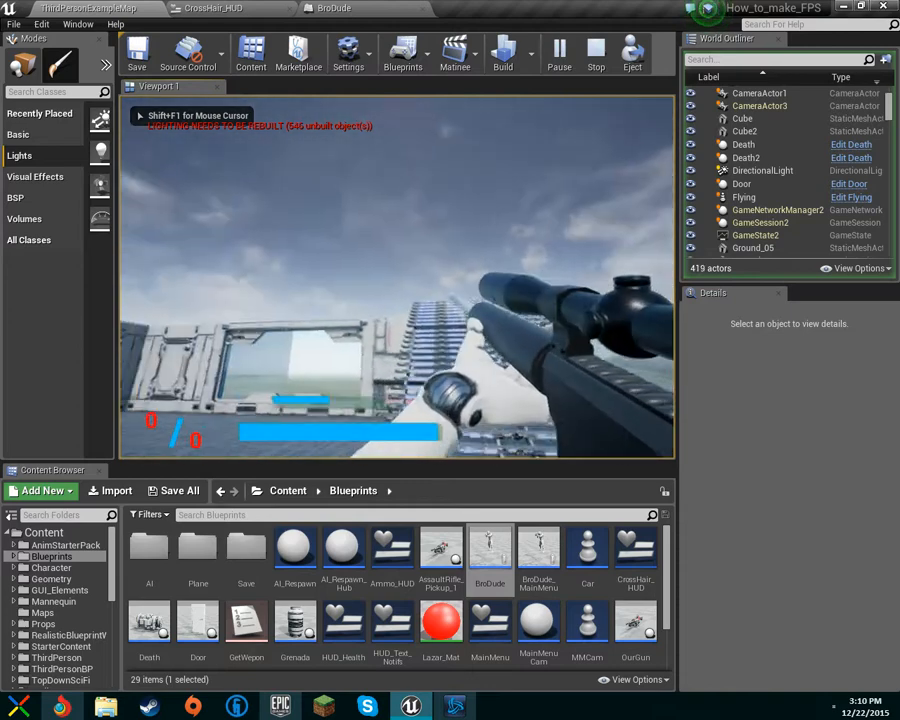
key(w)
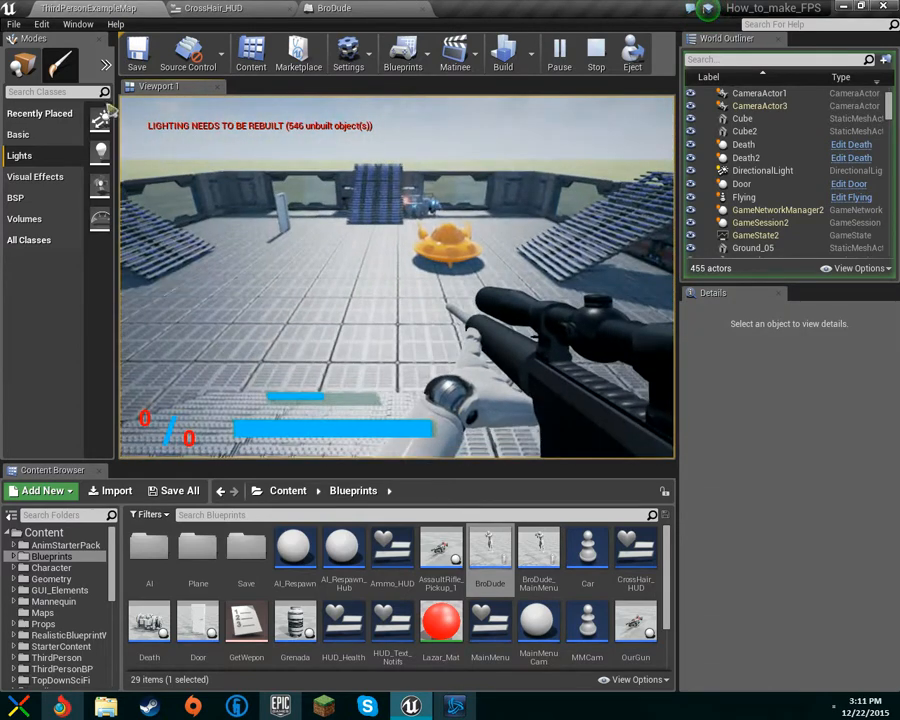
key(Escape)
Step: Return to the BroDude blueprint and reattach the Crosshair to the Camera
click(335, 8)
drag(602, 325, 668, 318)
click(98, 229)
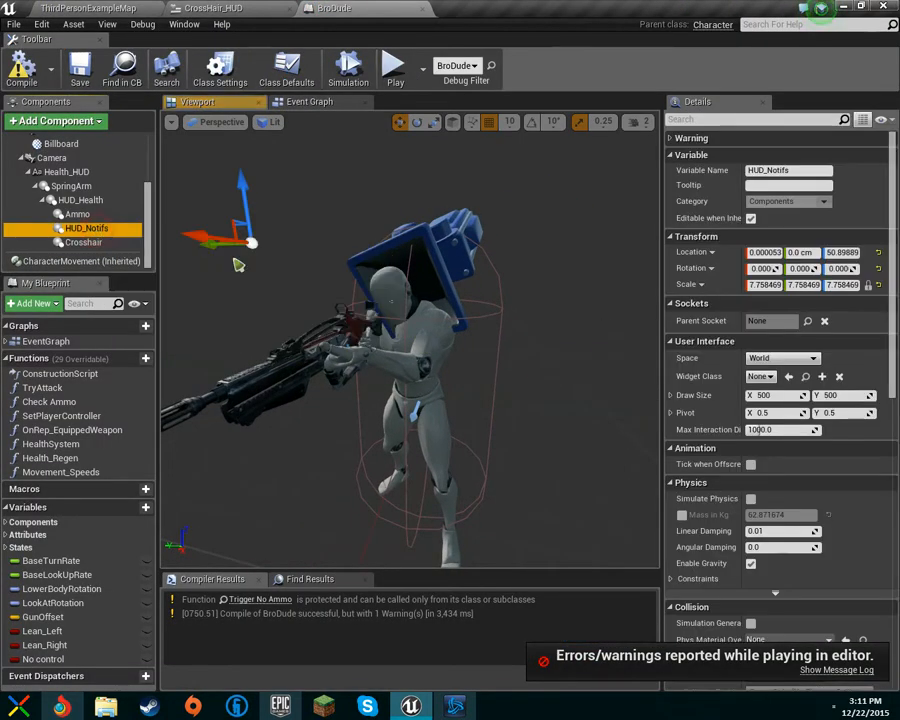
click(77, 214)
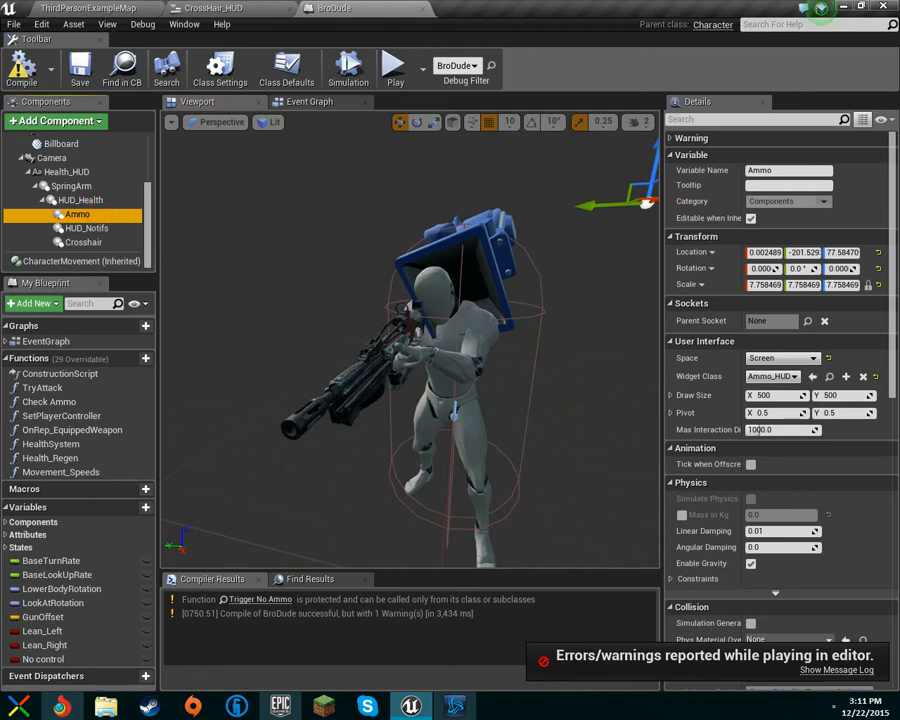
key(f)
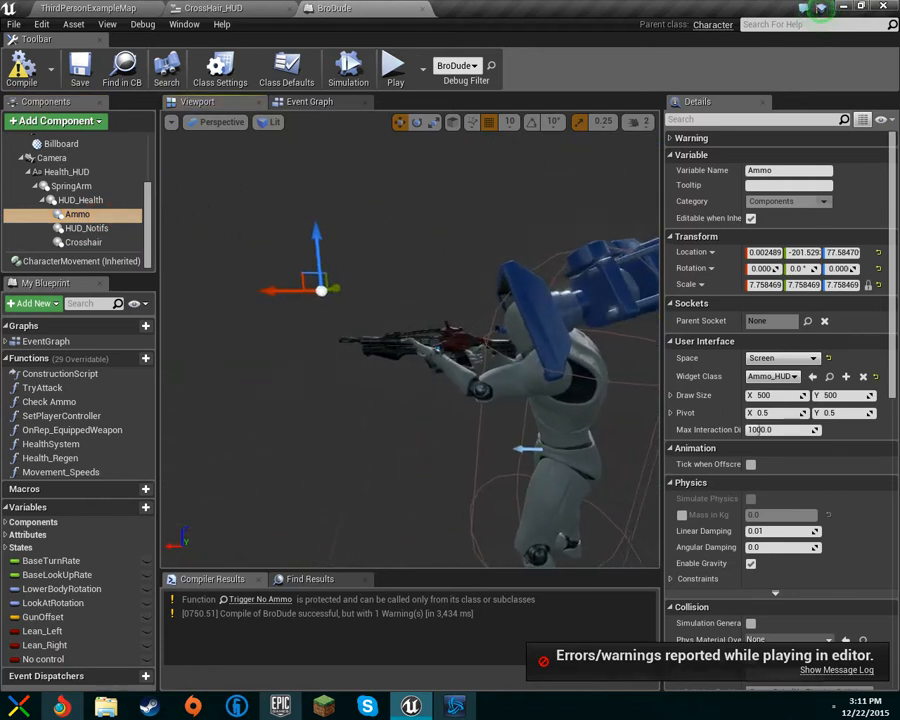
click(129, 243)
key(f)
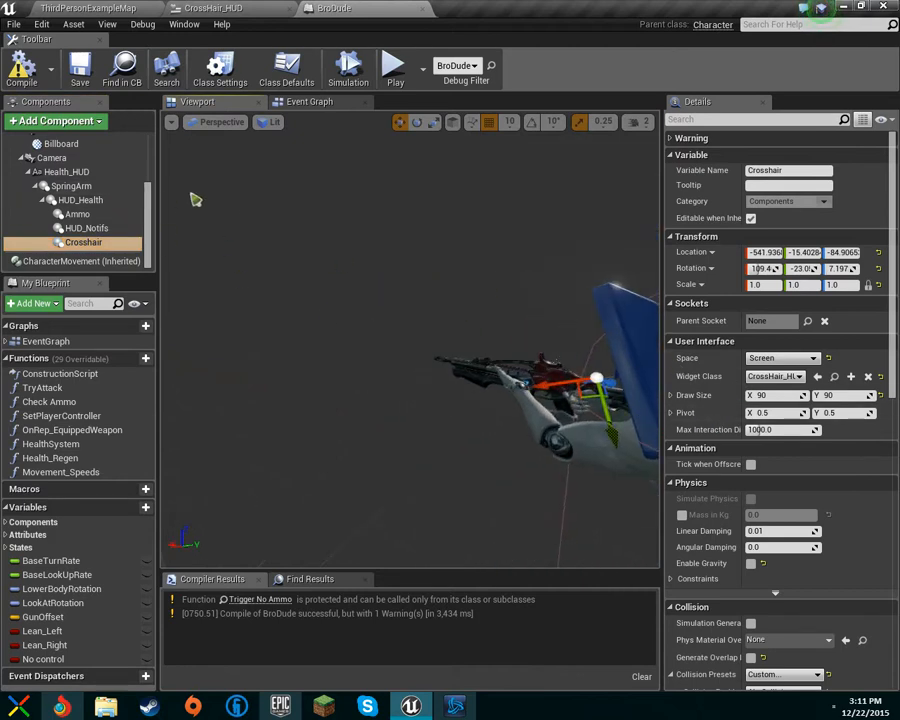
drag(70, 250, 70, 172)
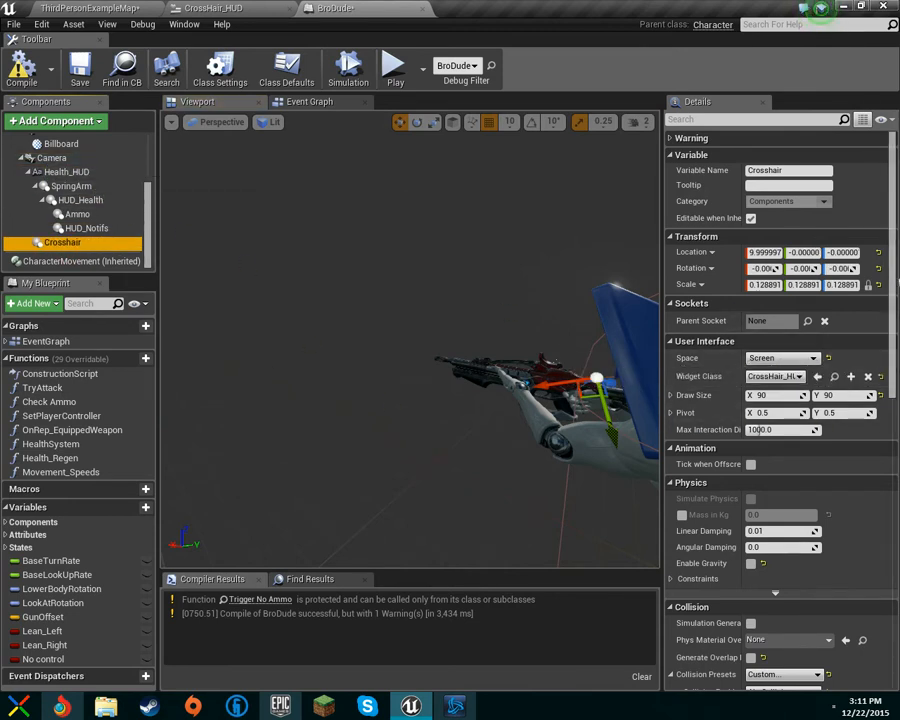
Step: Examine the Crosshair's relative and world options for location, rotation and scale
click(869, 284)
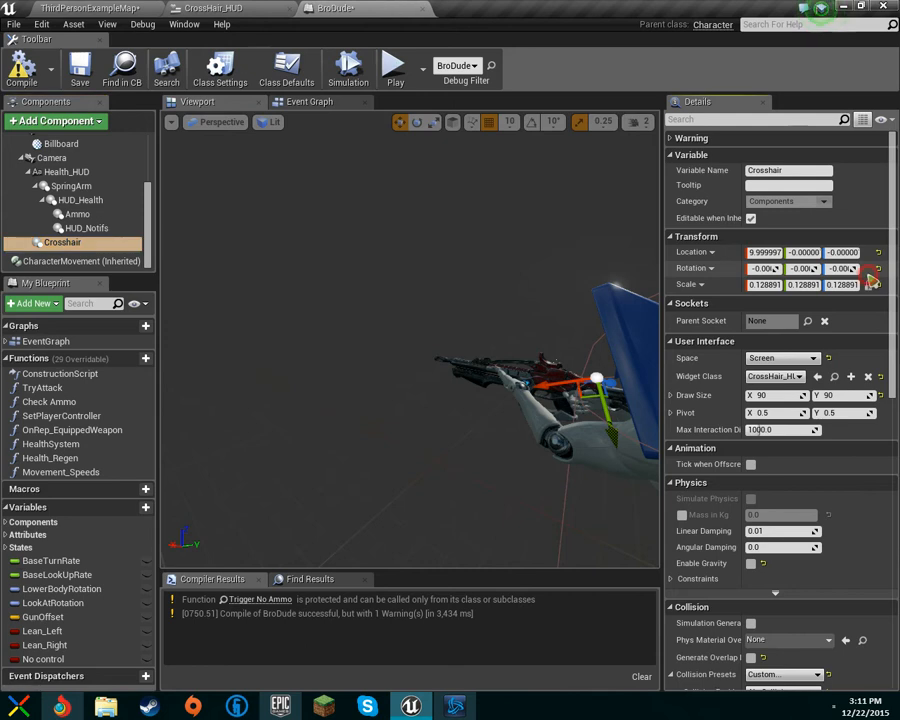
right_click(867, 274)
click(707, 269)
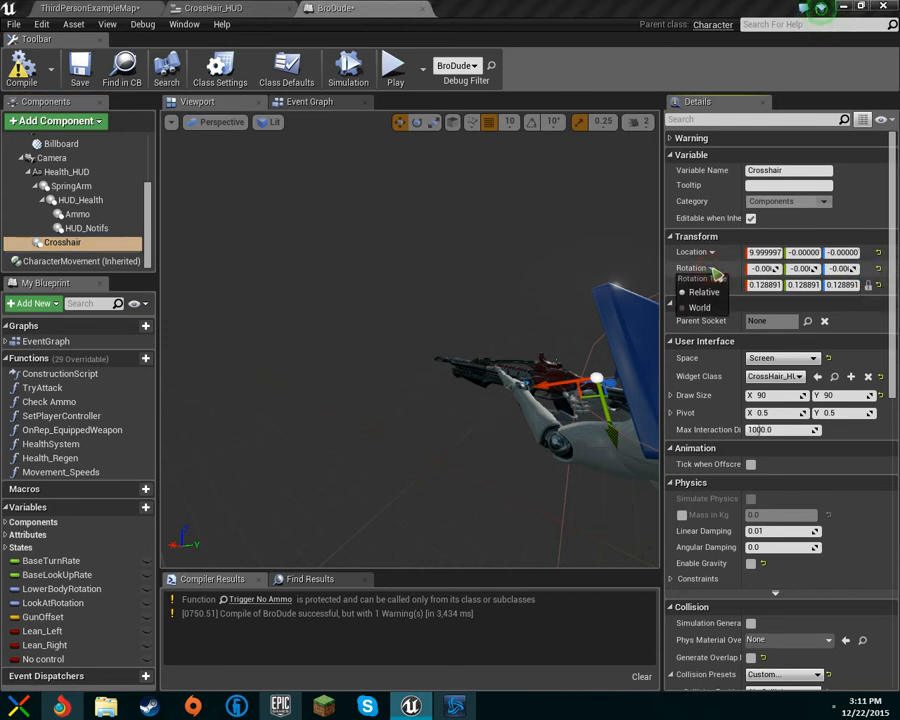
click(688, 253)
click(688, 253)
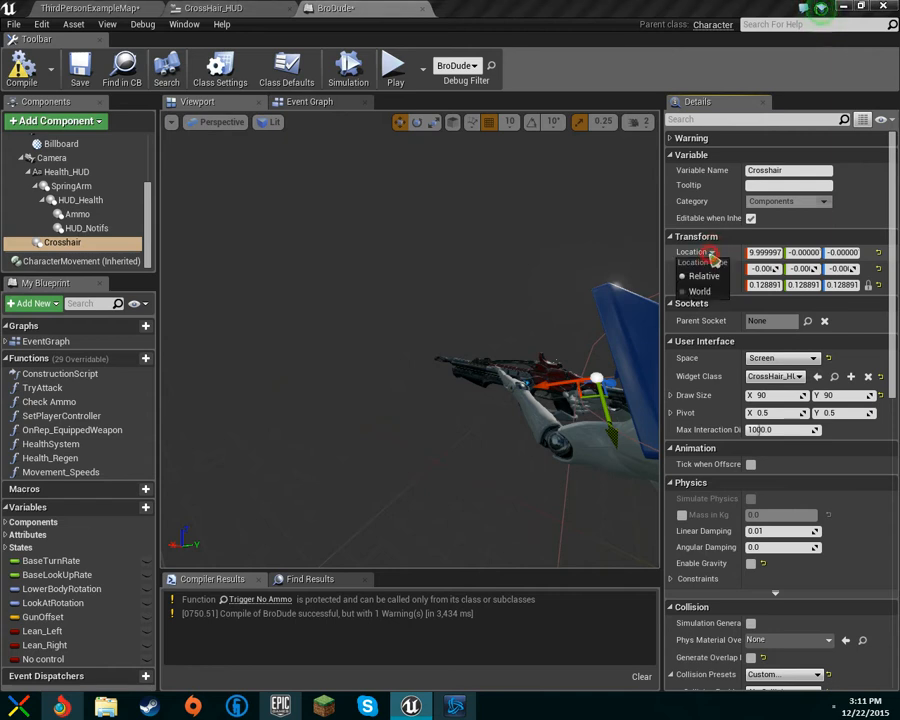
click(684, 276)
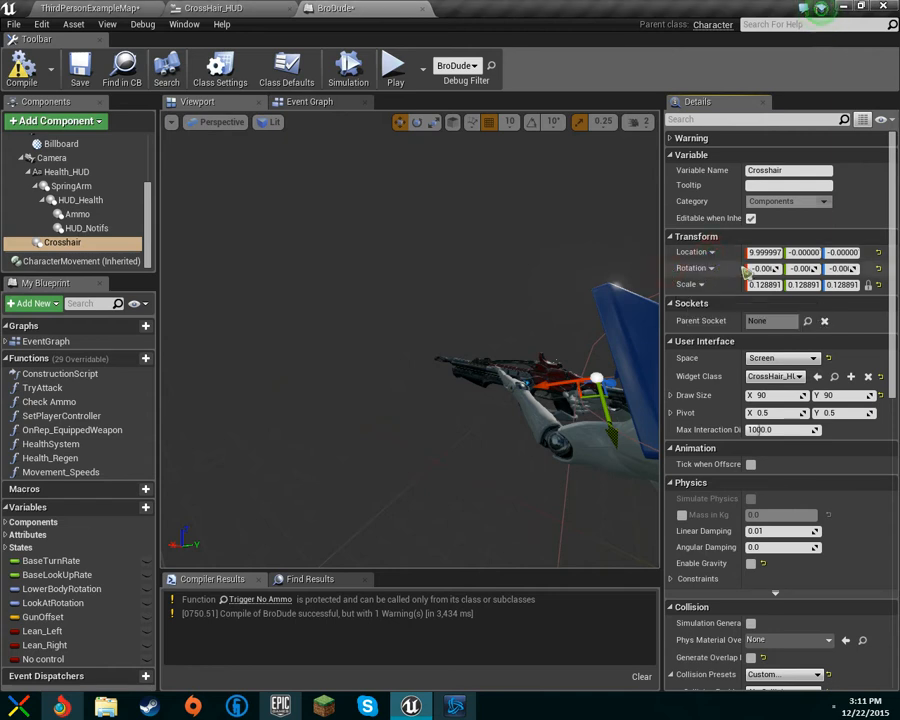
click(700, 284)
click(700, 284)
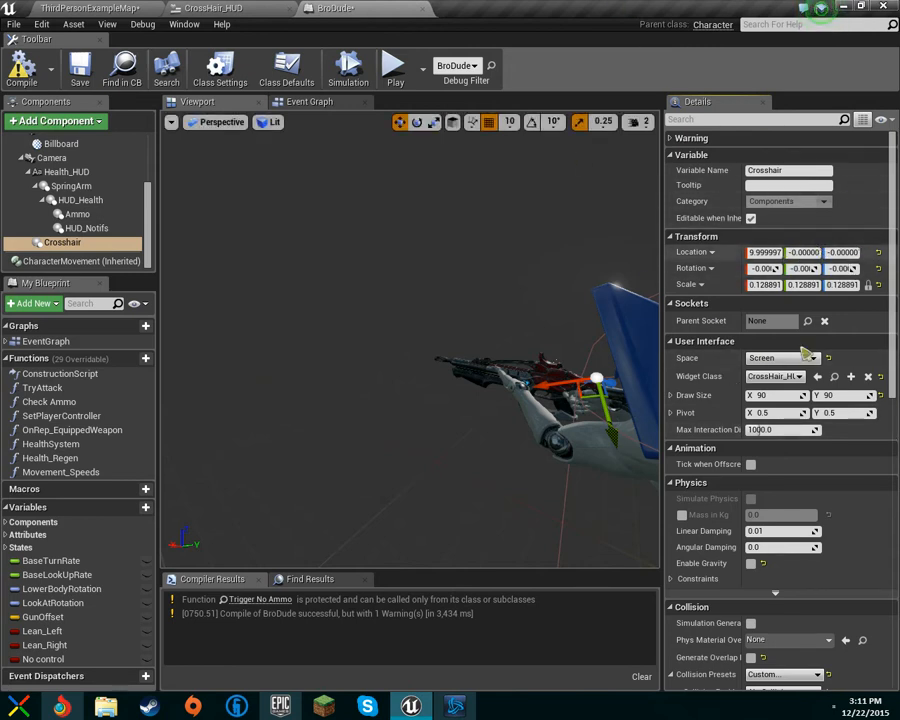
Step: Drop the Crosshair onto the Camera again and inspect it and the Billboard in the viewport
drag(50, 158, 58, 186)
drag(62, 242, 52, 160)
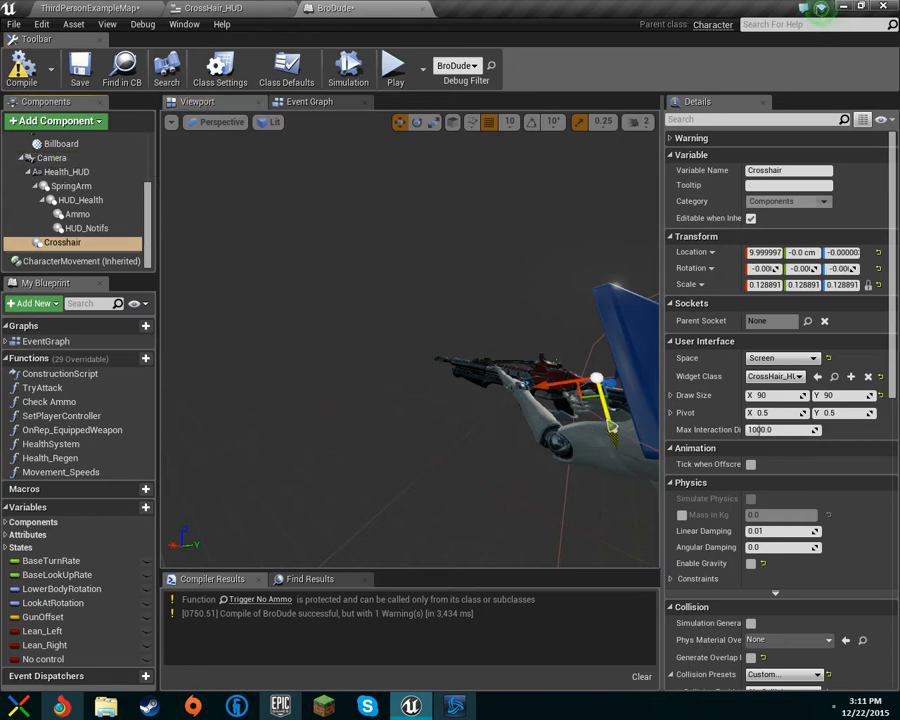
right_drag(569, 412, 672, 416)
click(527, 396)
right_drag(538, 400, 582, 403)
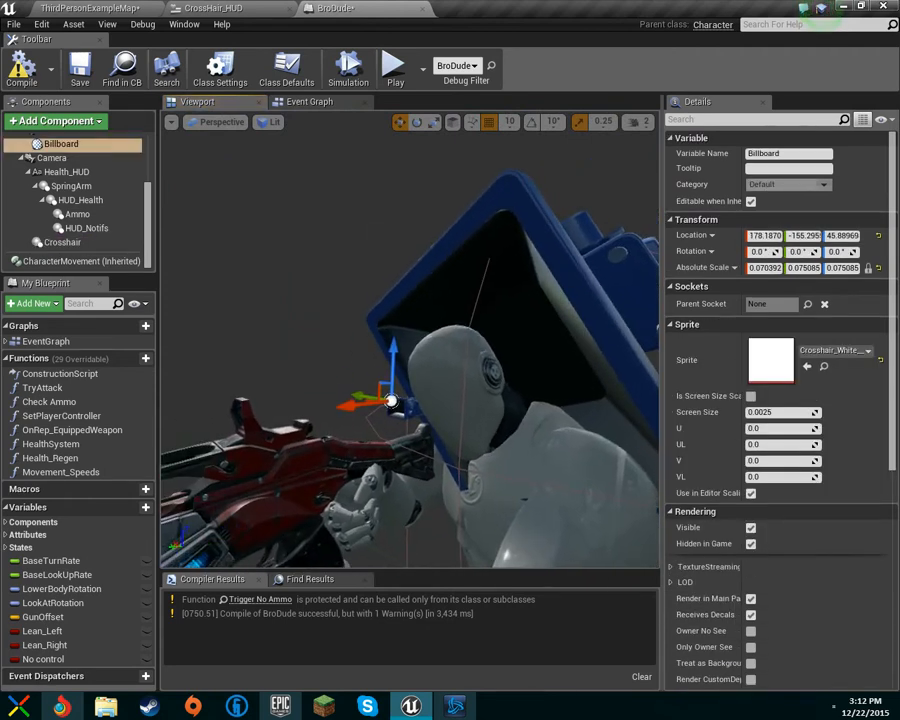
click(60, 242)
scroll(740, 368, down, 5)
scroll(748, 455, down, 6)
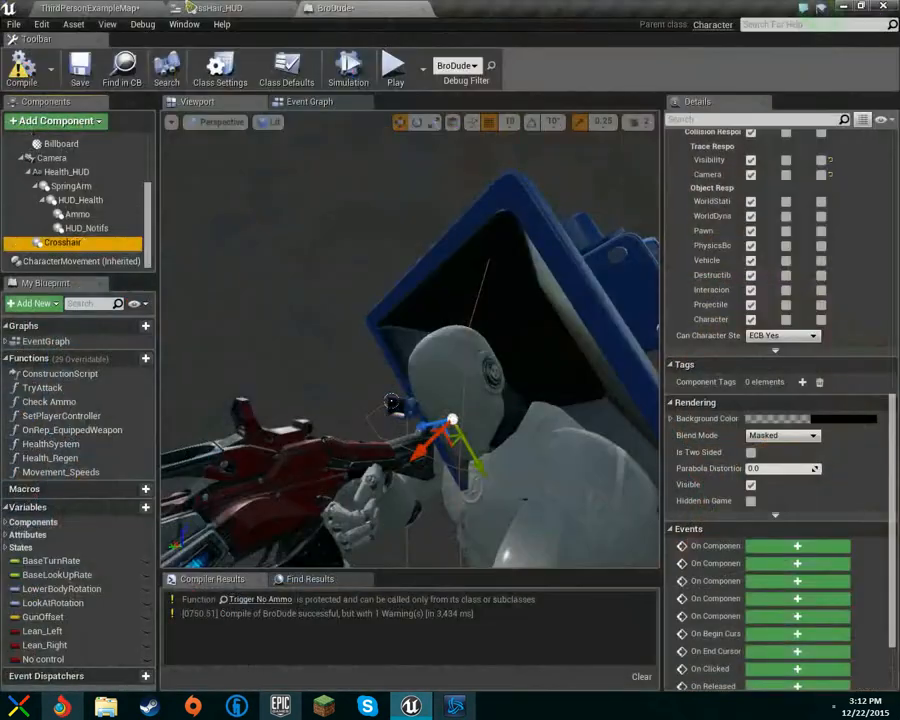
Step: Switch to the level and play it again to check the crosshair, then stop the session
click(187, 5)
click(110, 5)
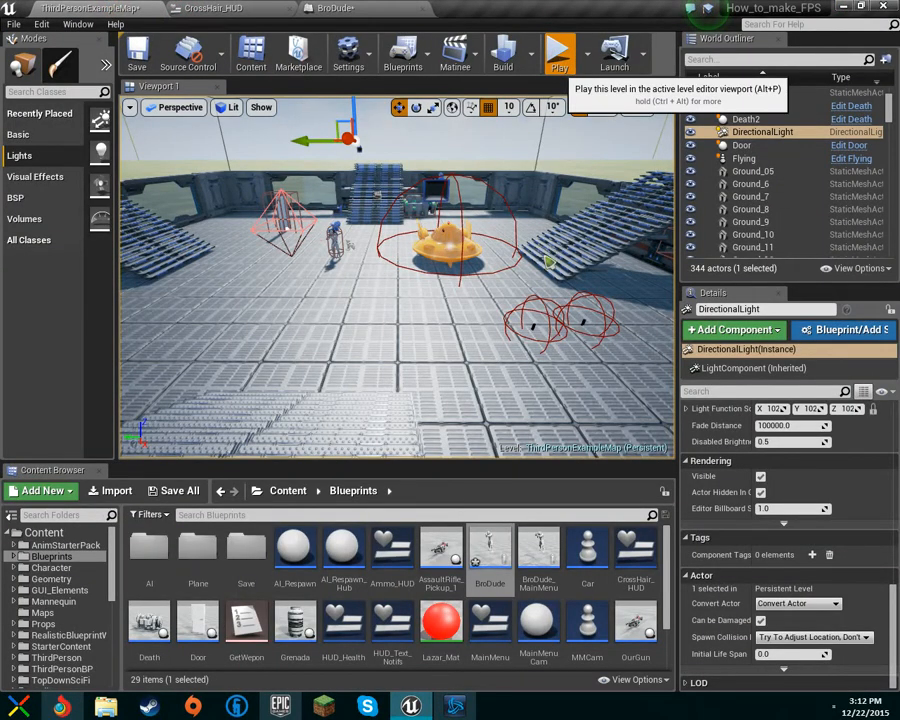
click(559, 58)
key(w)
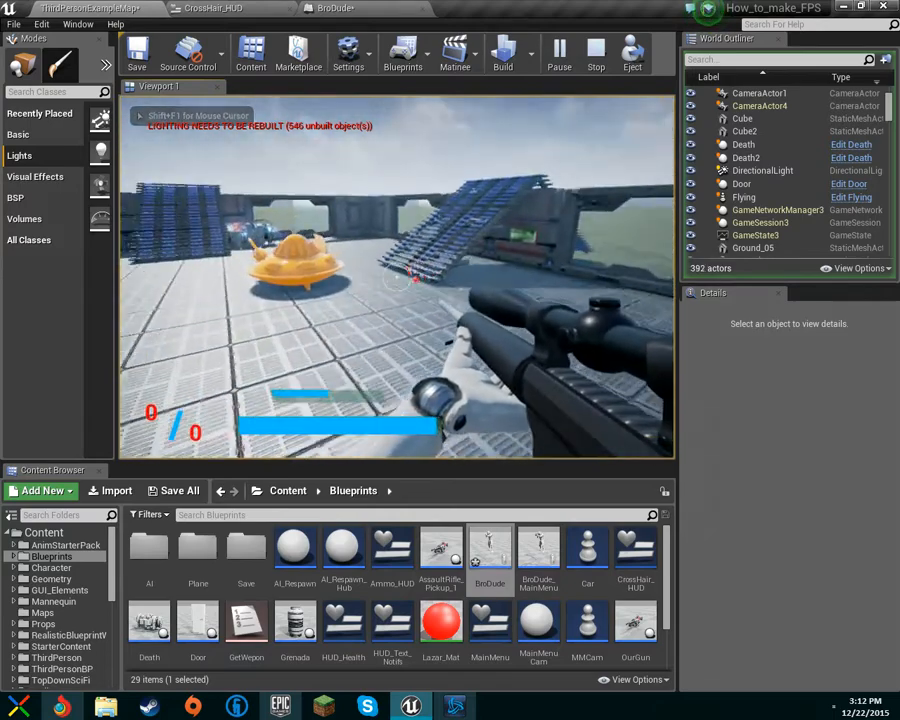
key(space)
key(w)
key(w)
click(396, 293)
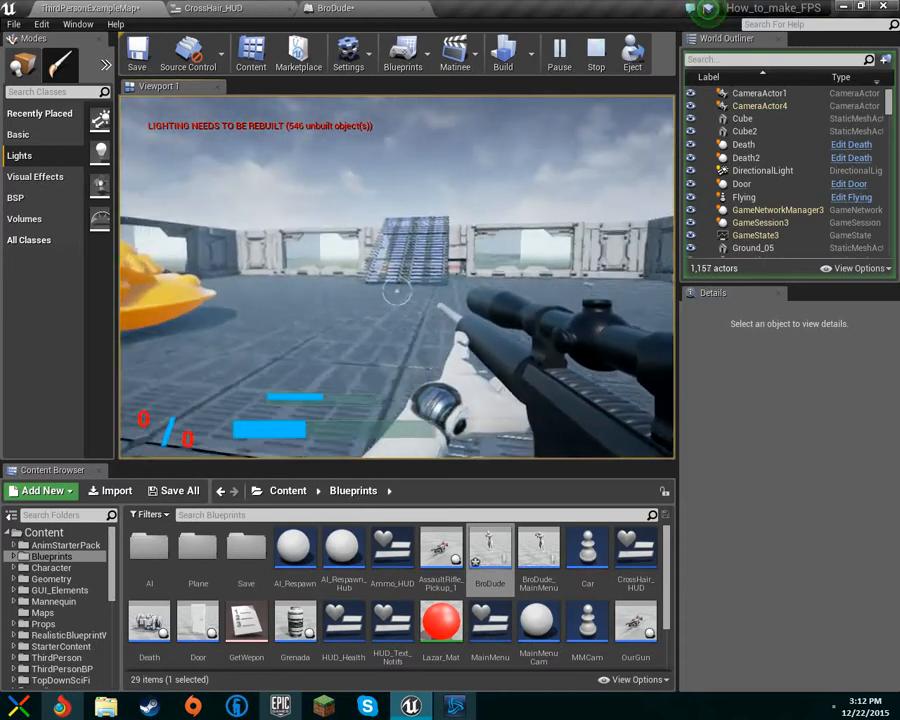
key(w)
key(w)
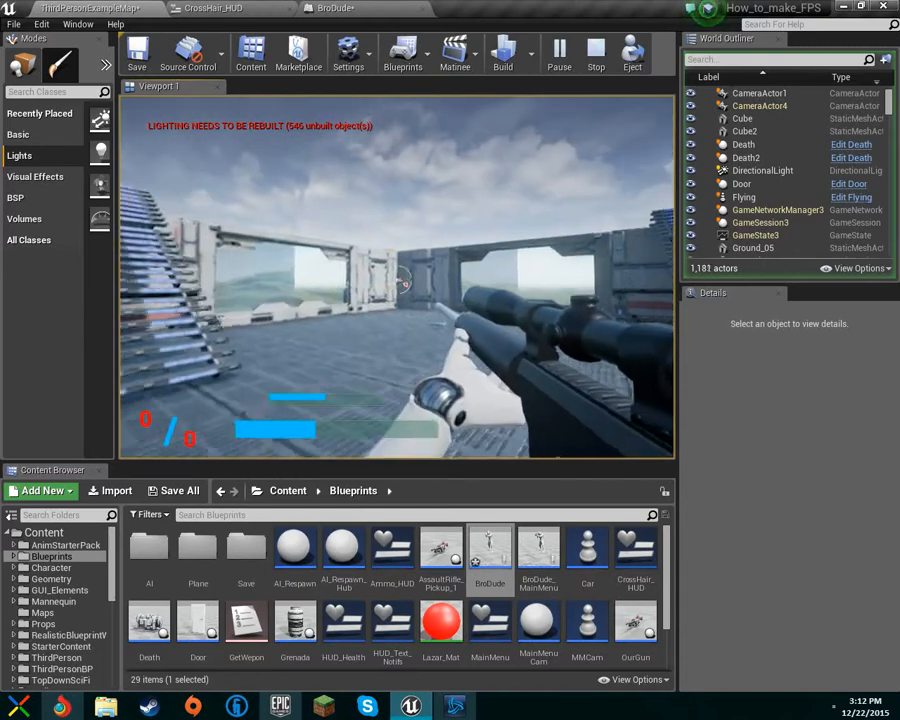
key(w)
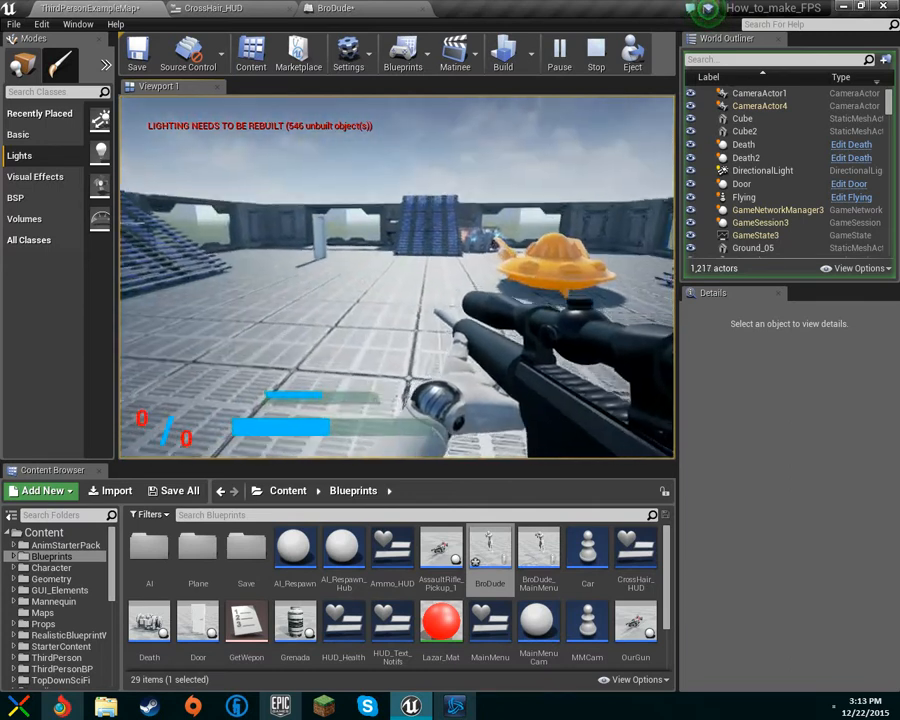
key(Escape)
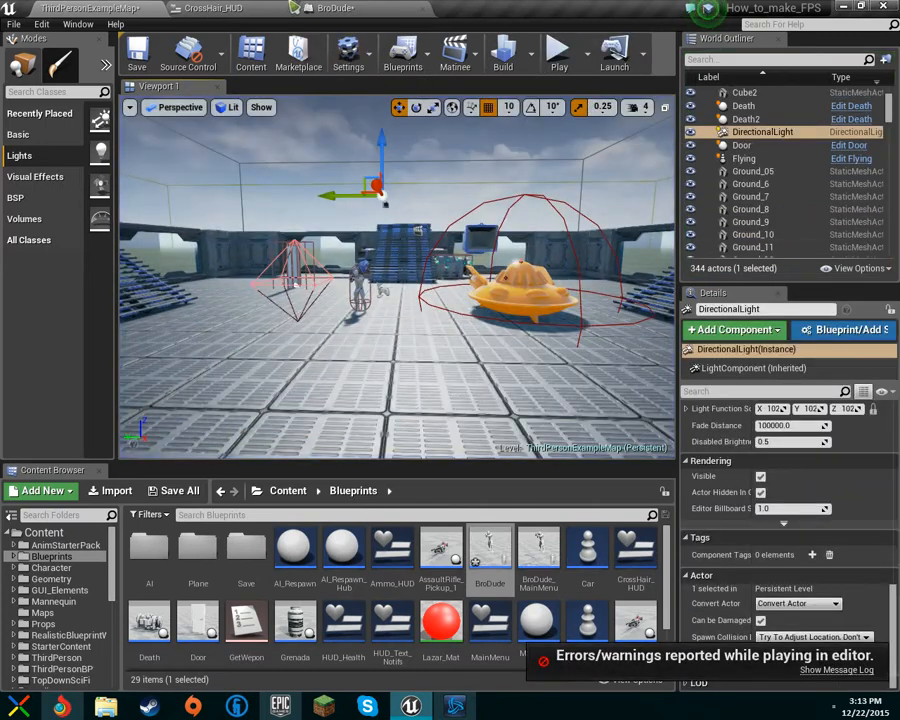
Step: Open the CrossHair_HUD widget blueprint
click(370, 8)
click(205, 8)
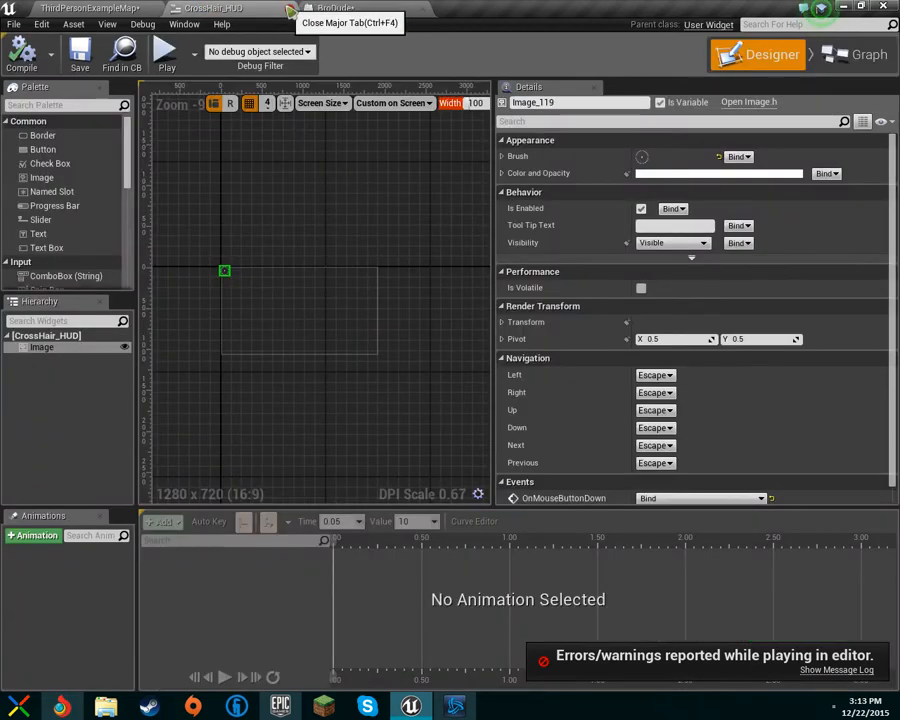
Step: Close the CrossHair_HUD widget blueprint, open Project Settings, and return to the BroDude blueprint
click(289, 9)
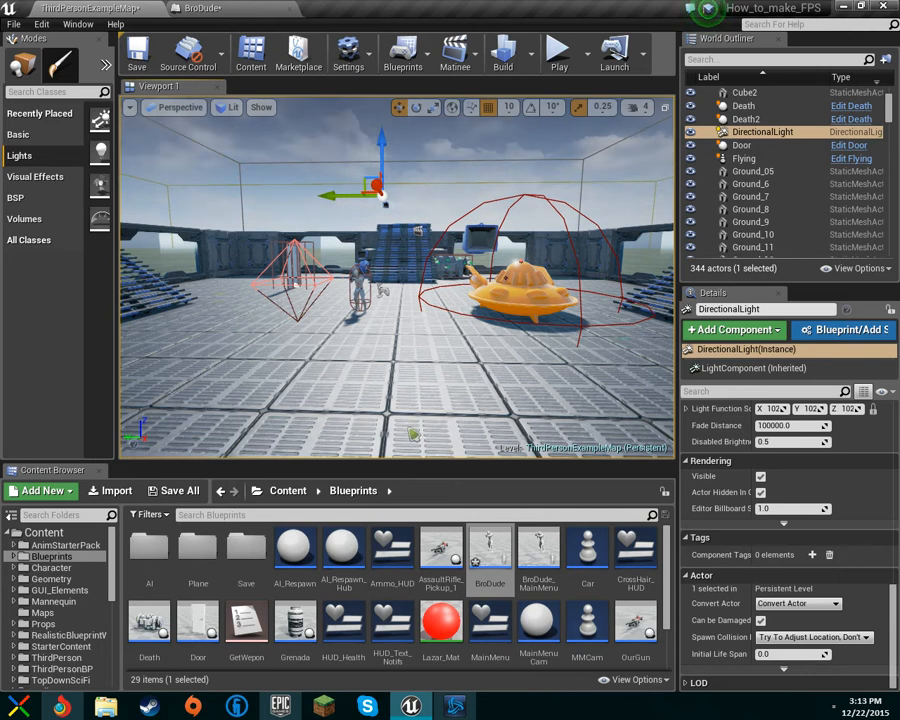
click(349, 52)
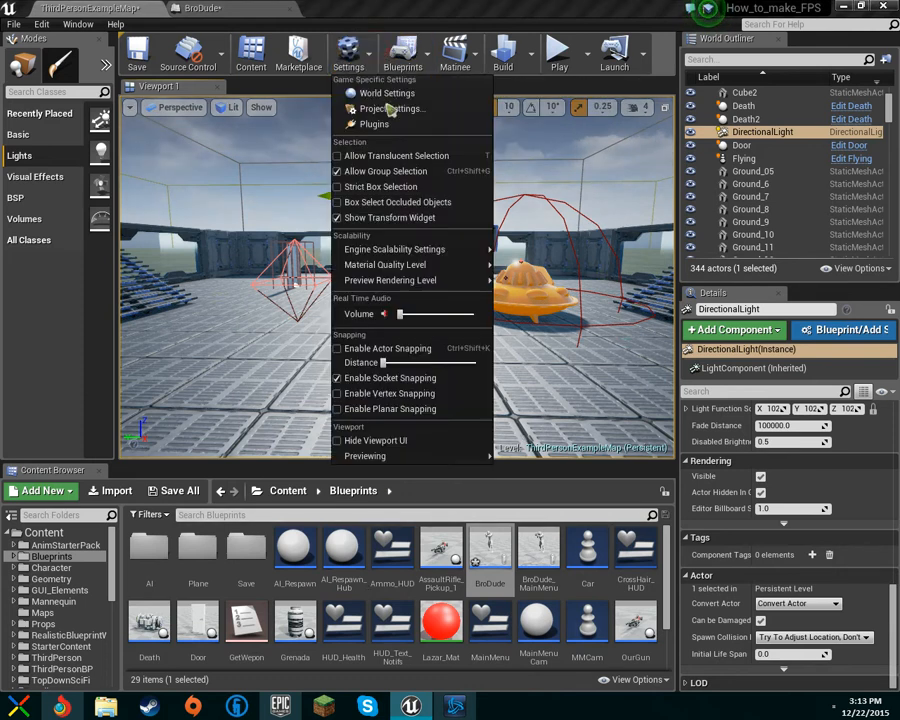
click(437, 110)
drag(100, 6, 435, 5)
click(209, 5)
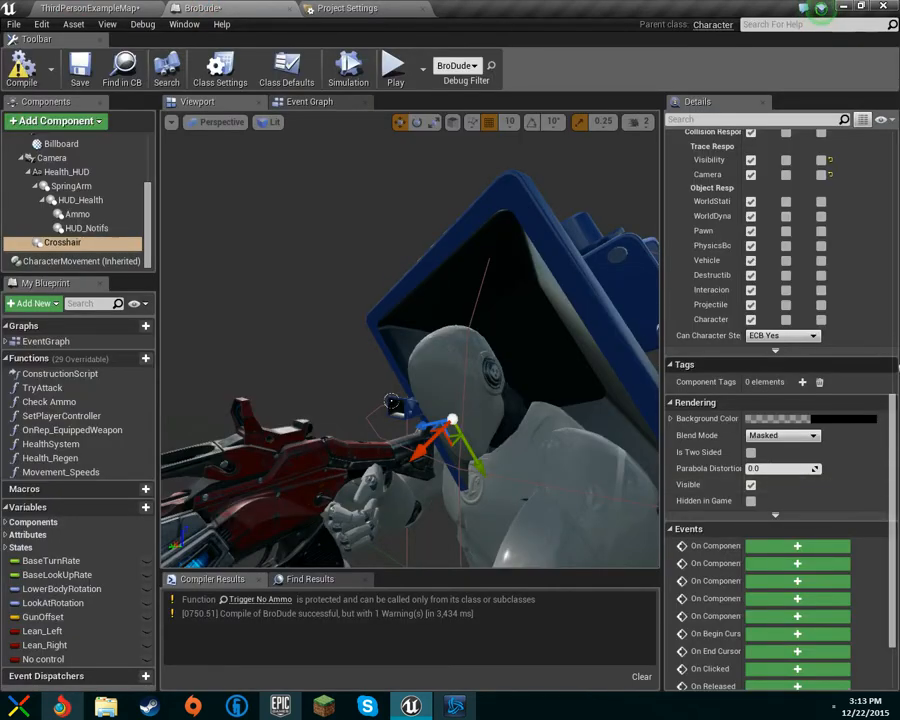
Step: Set the Crosshair component's collision object type to Character
scroll(803, 398, up, 2)
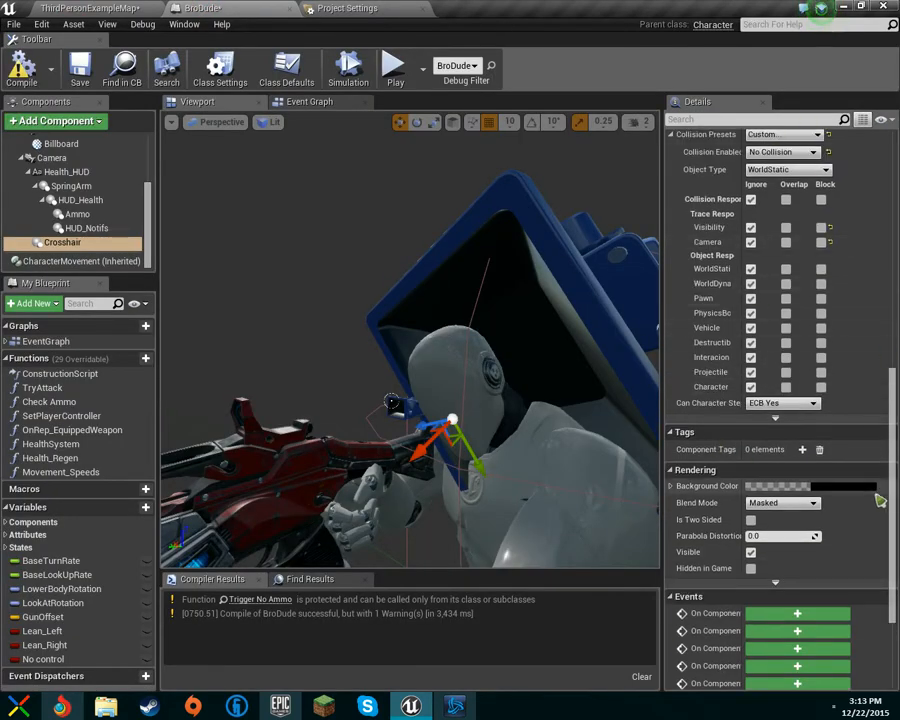
scroll(730, 345, up, 2)
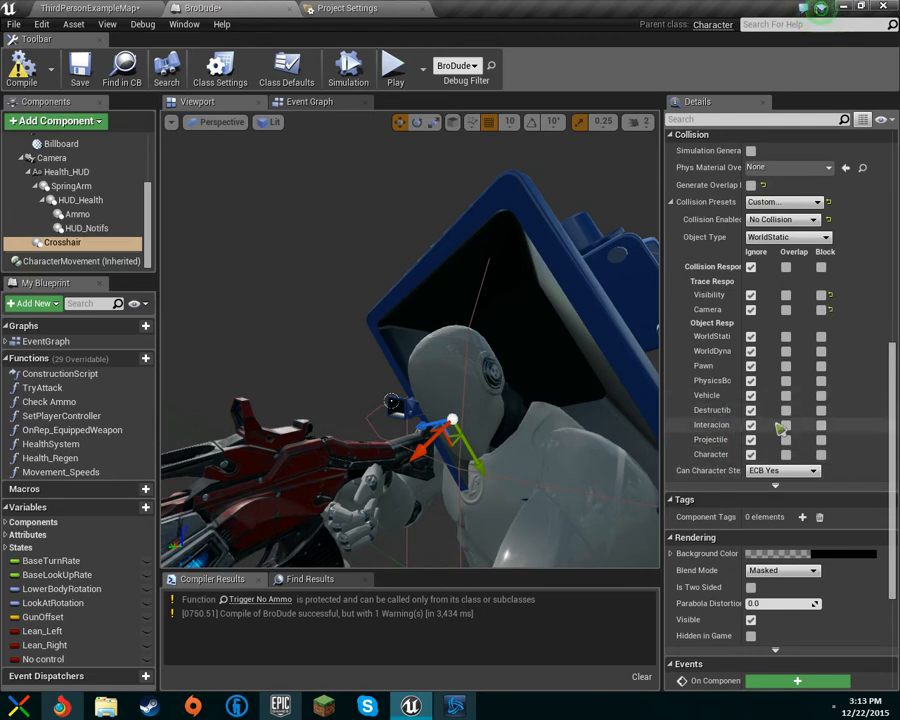
click(799, 205)
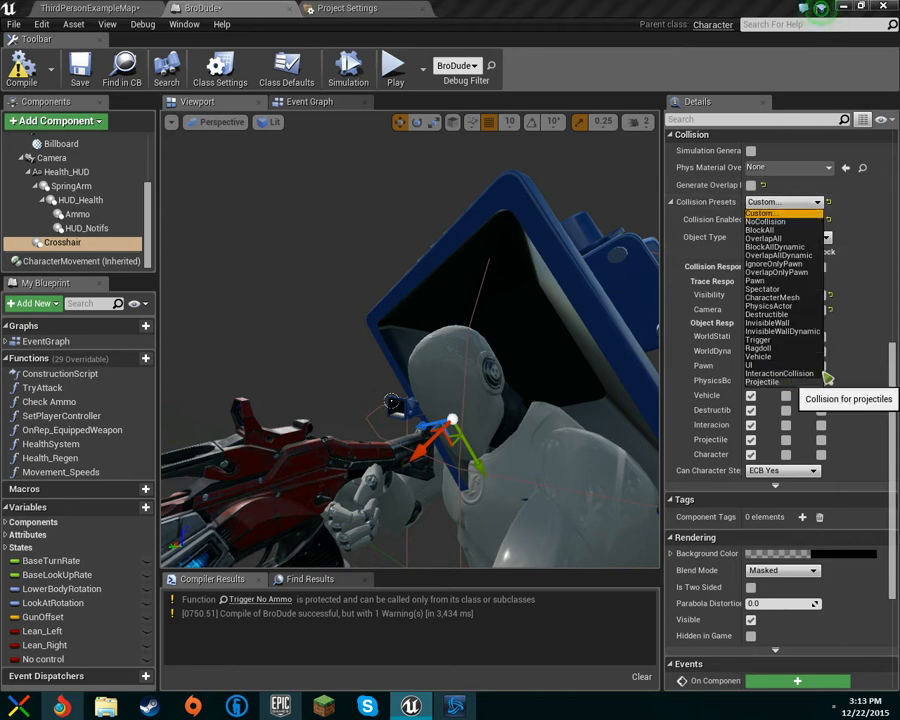
click(884, 306)
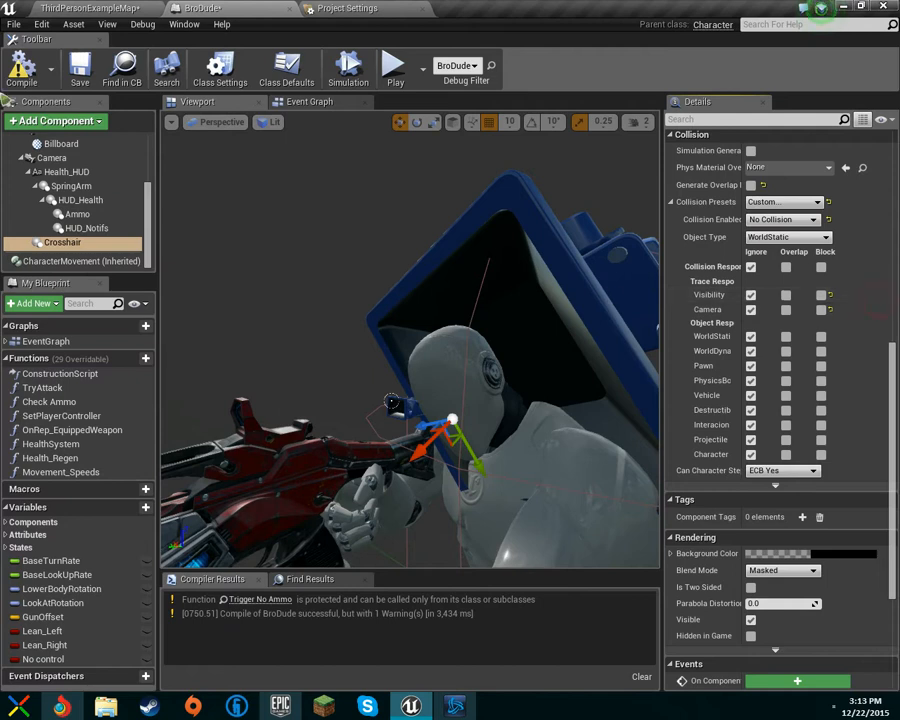
click(795, 238)
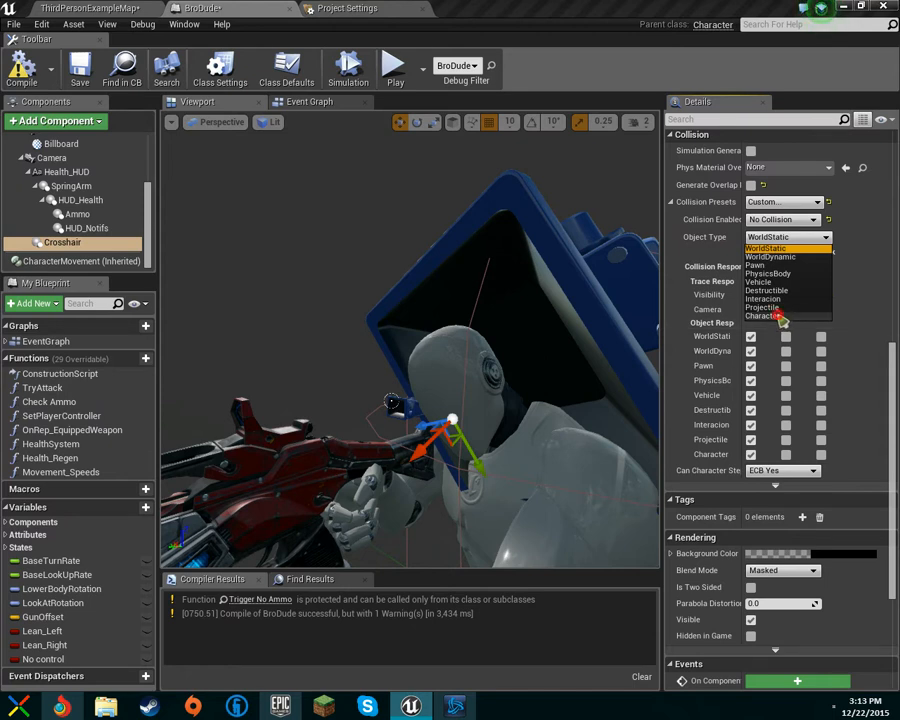
click(781, 316)
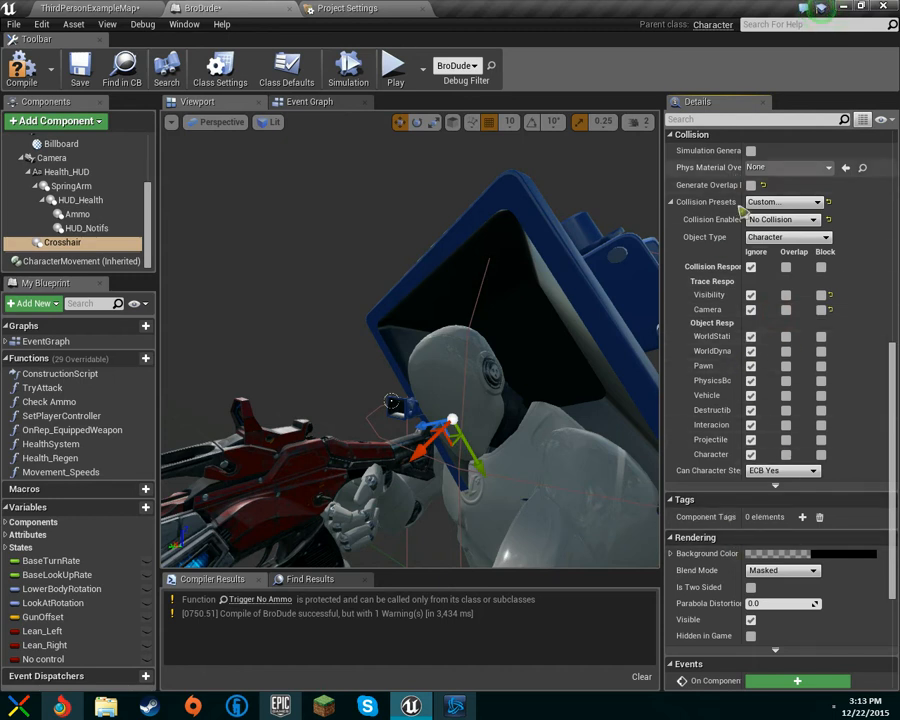
Step: Revert the Crosshair component's collision object type to WorldStatic
click(776, 237)
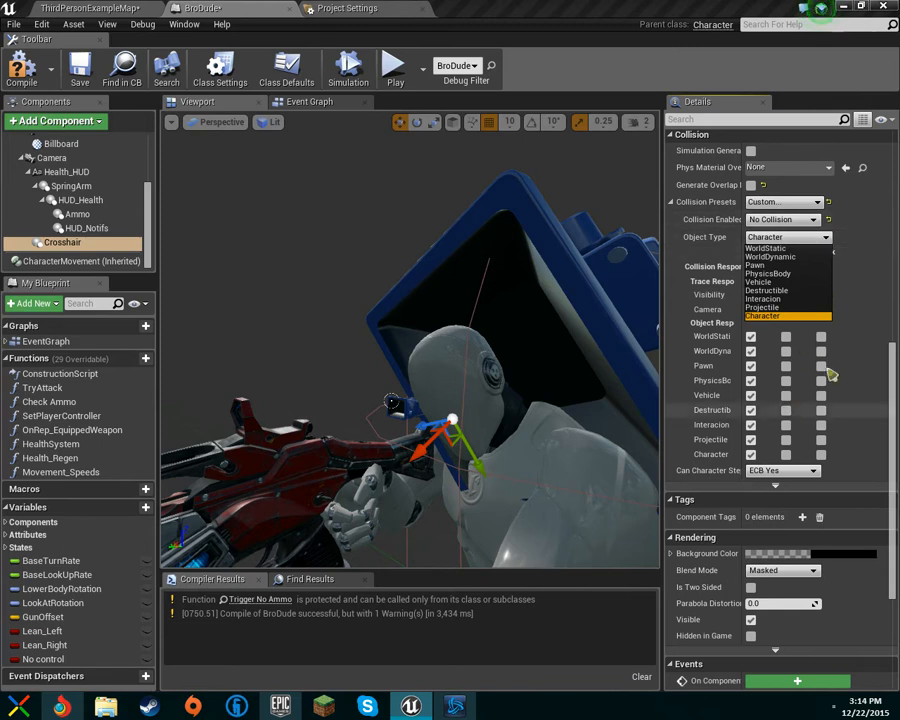
click(692, 369)
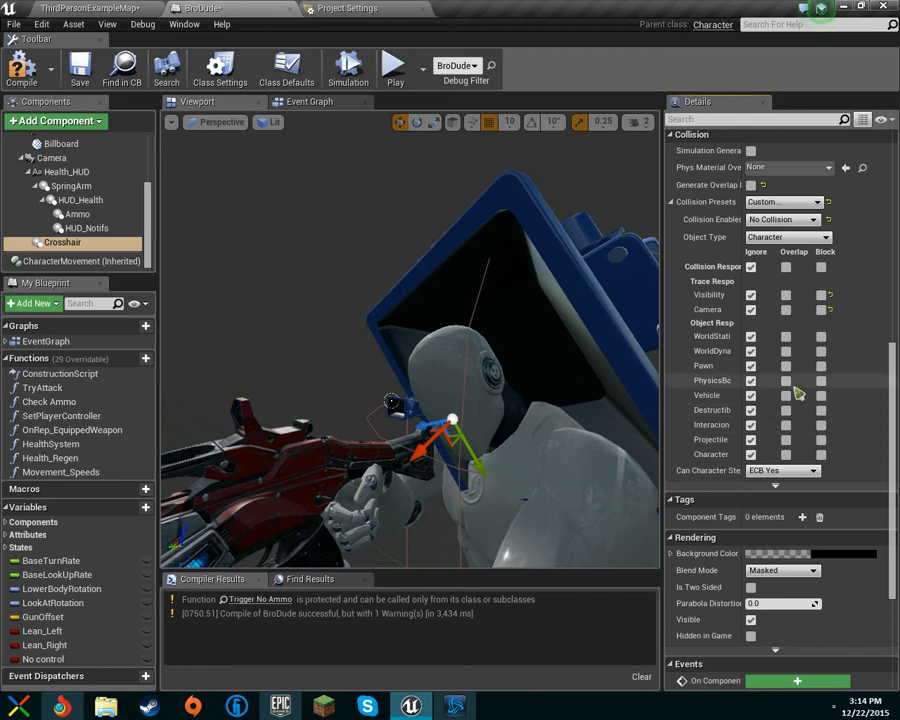
click(771, 220)
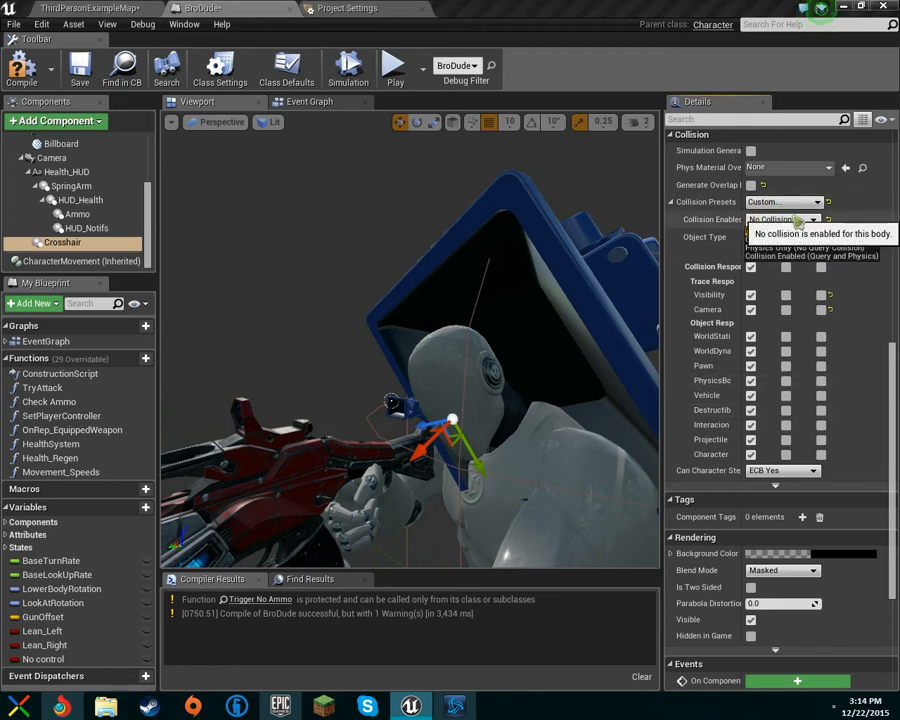
click(706, 243)
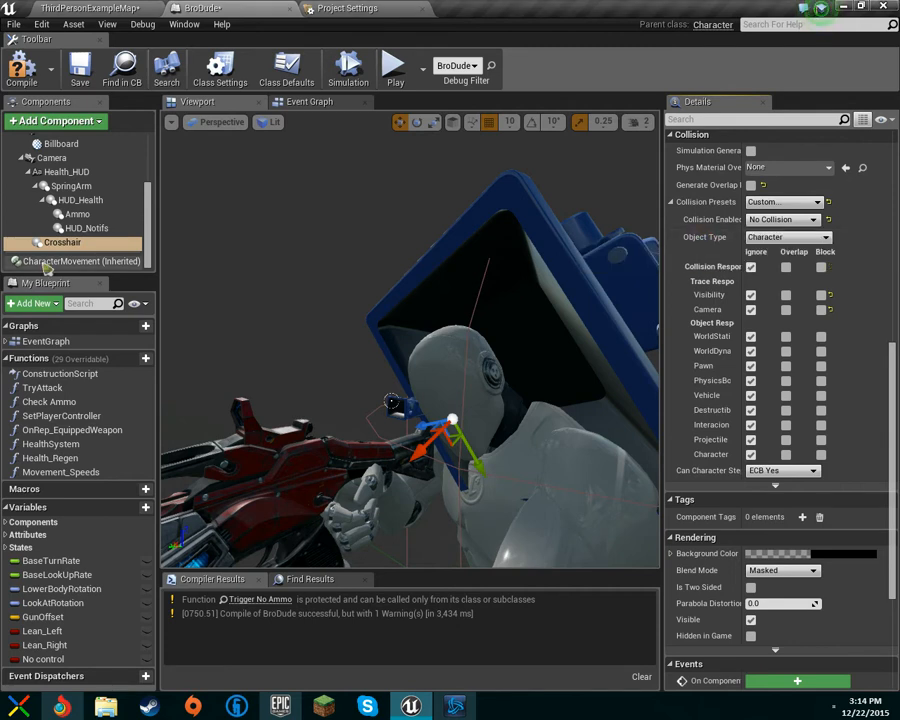
click(806, 238)
click(806, 249)
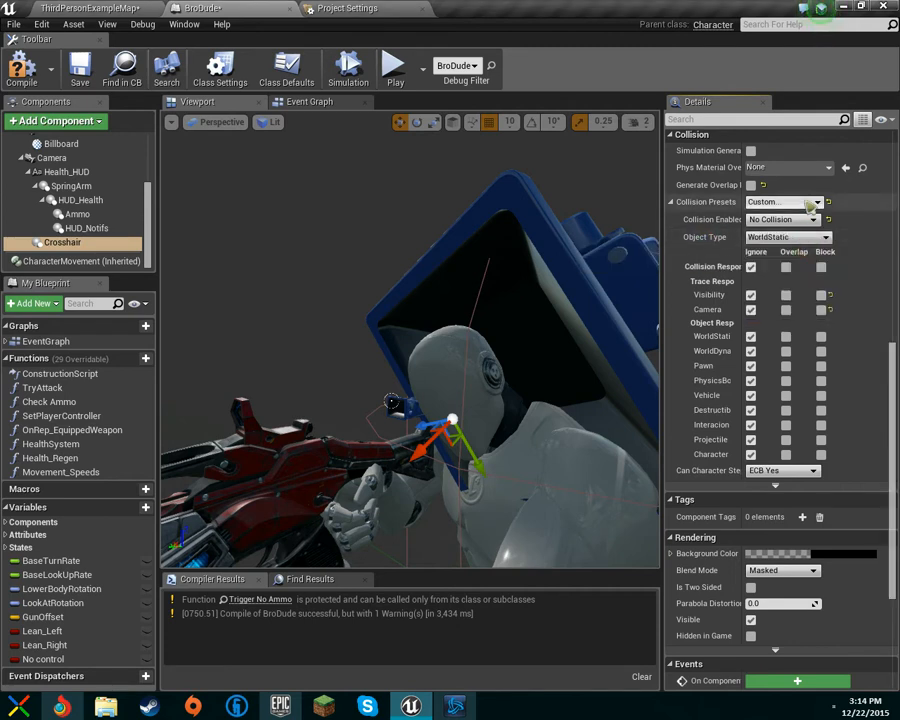
Step: Set the inherited Mesh component's collision object type to Character
scroll(68, 178, up, 3)
click(62, 178)
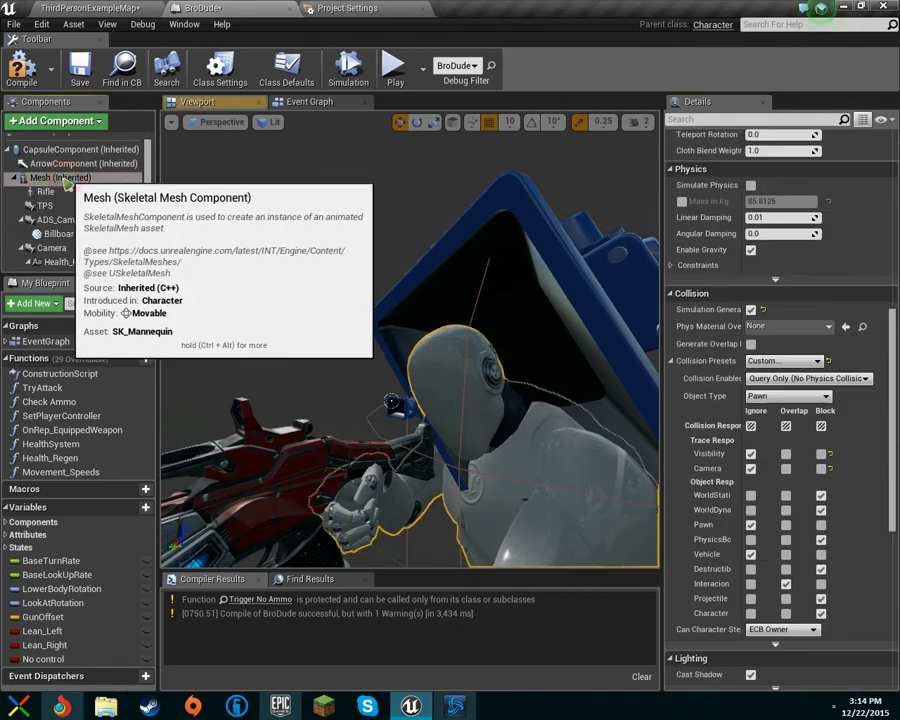
click(822, 398)
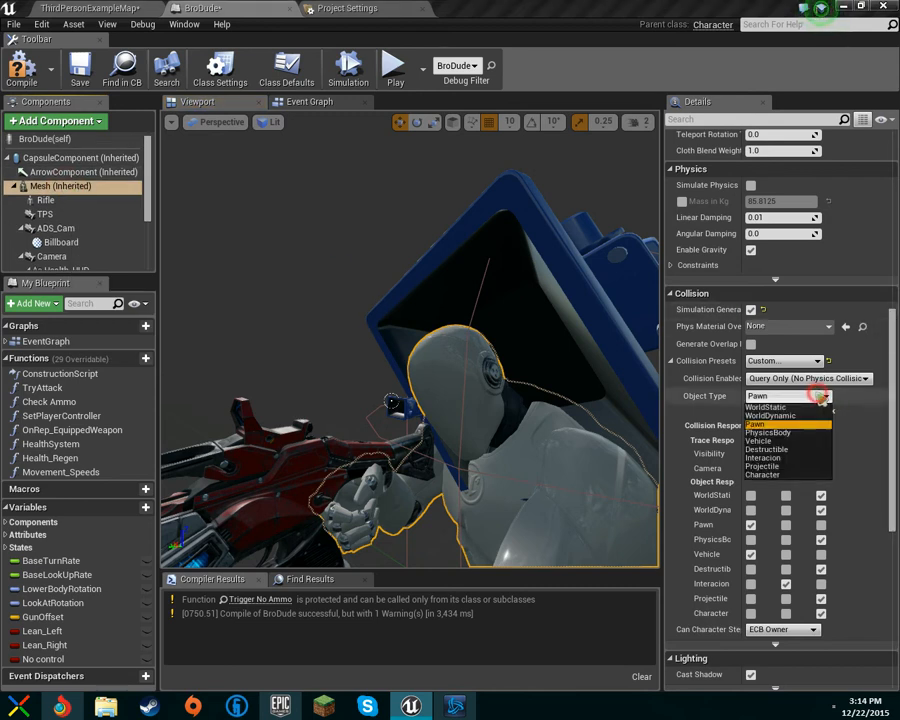
click(806, 477)
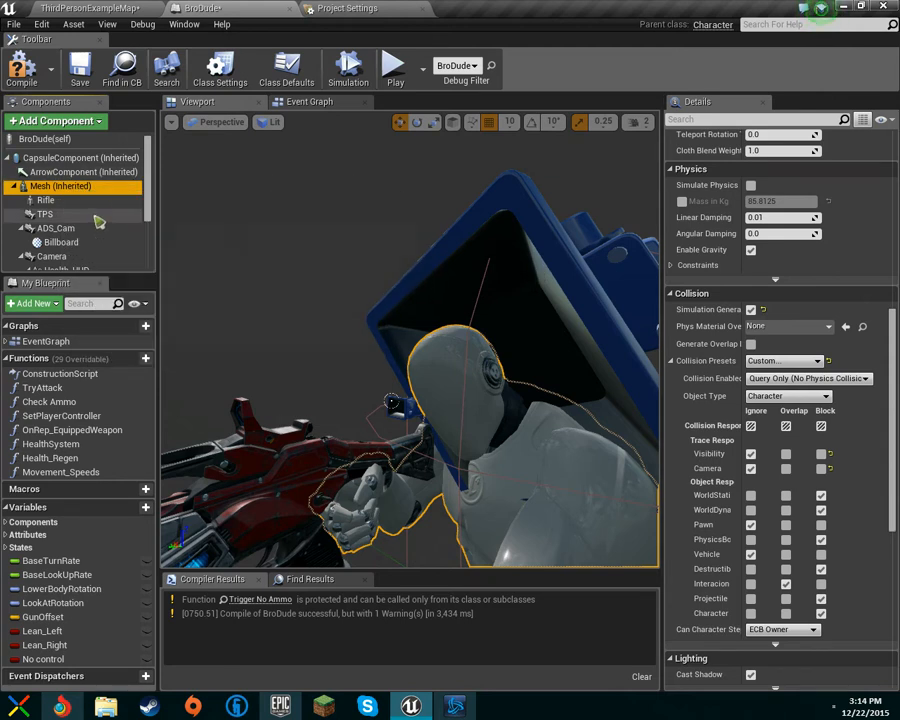
Step: Set the CapsuleComponent's collision object type to Character
click(20, 157)
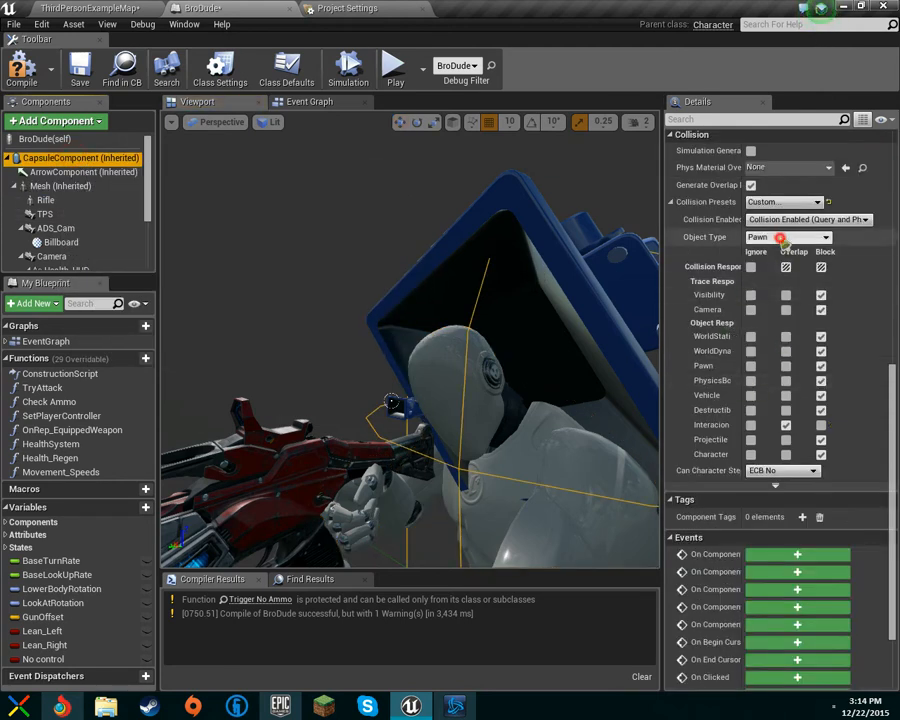
click(767, 237)
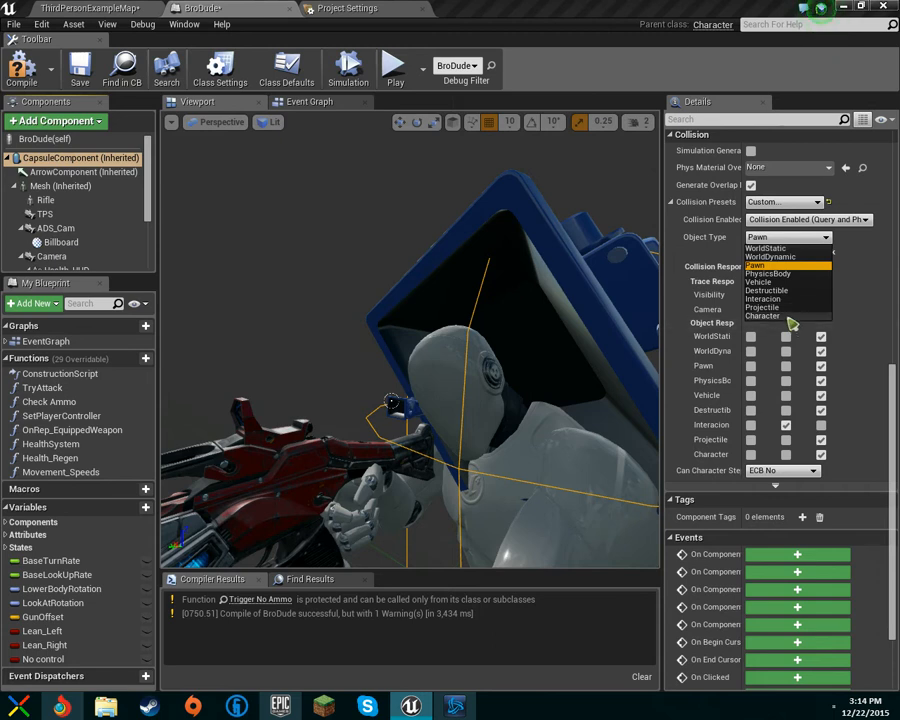
click(789, 316)
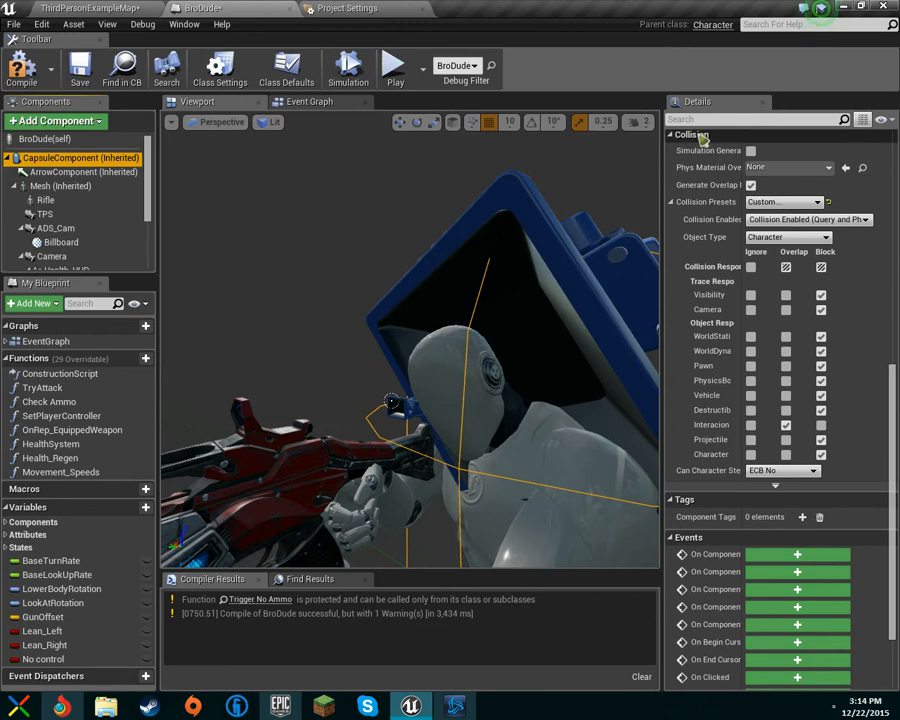
drag(391, 402, 514, 338)
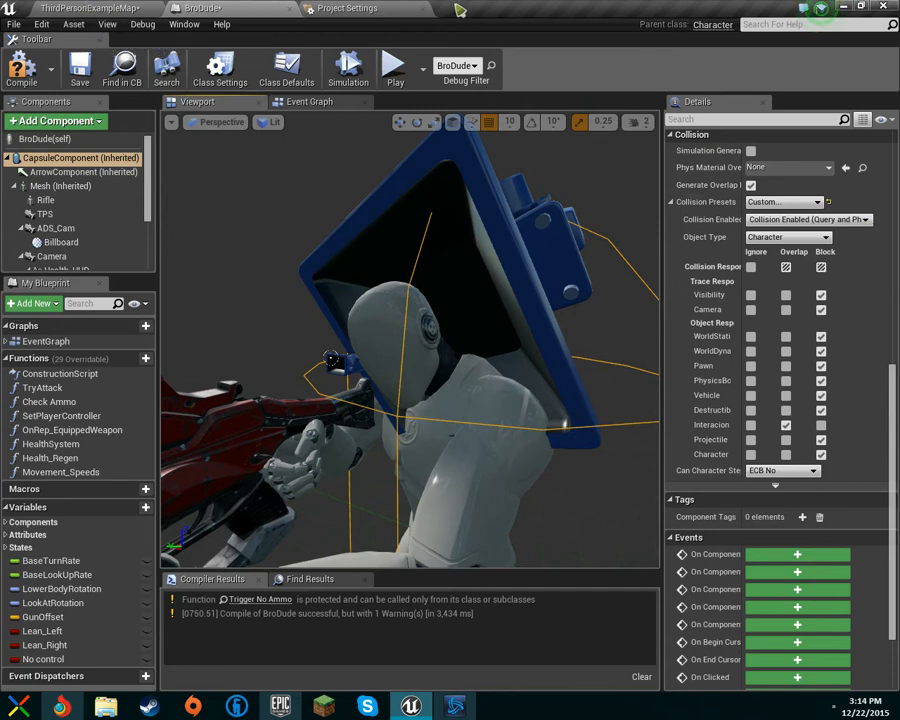
Step: Open the Collision section of Project Settings and compare its presets with the capsule's collision preset list
click(352, 8)
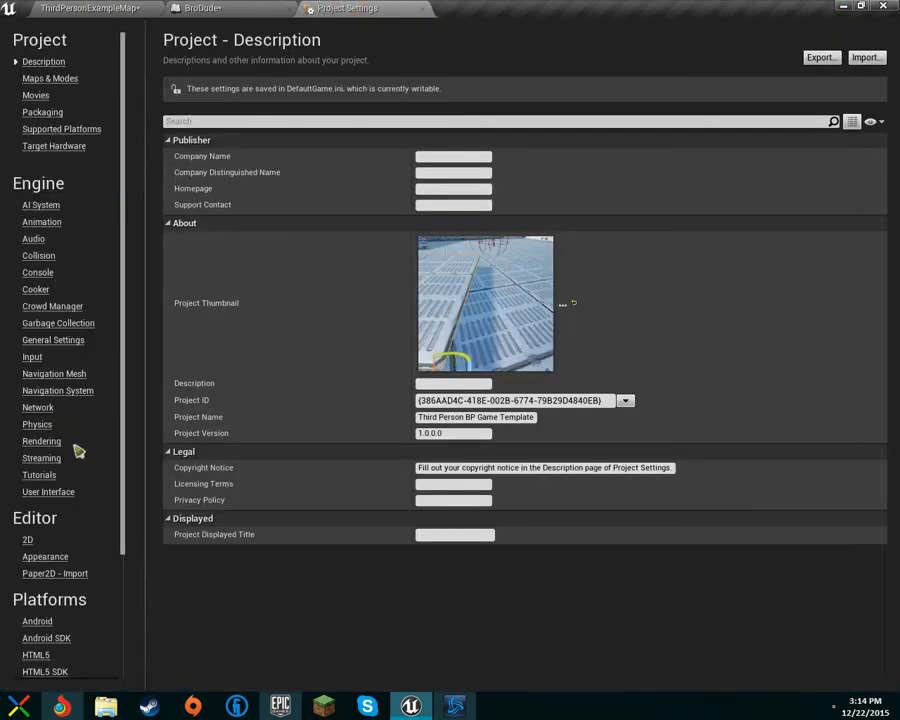
click(42, 257)
click(178, 342)
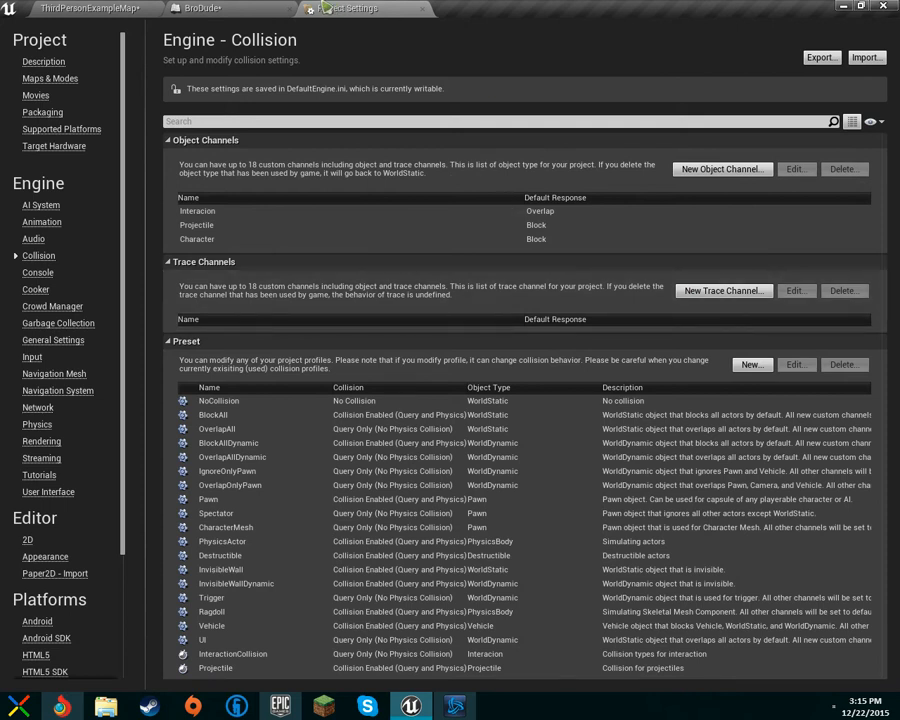
click(232, 8)
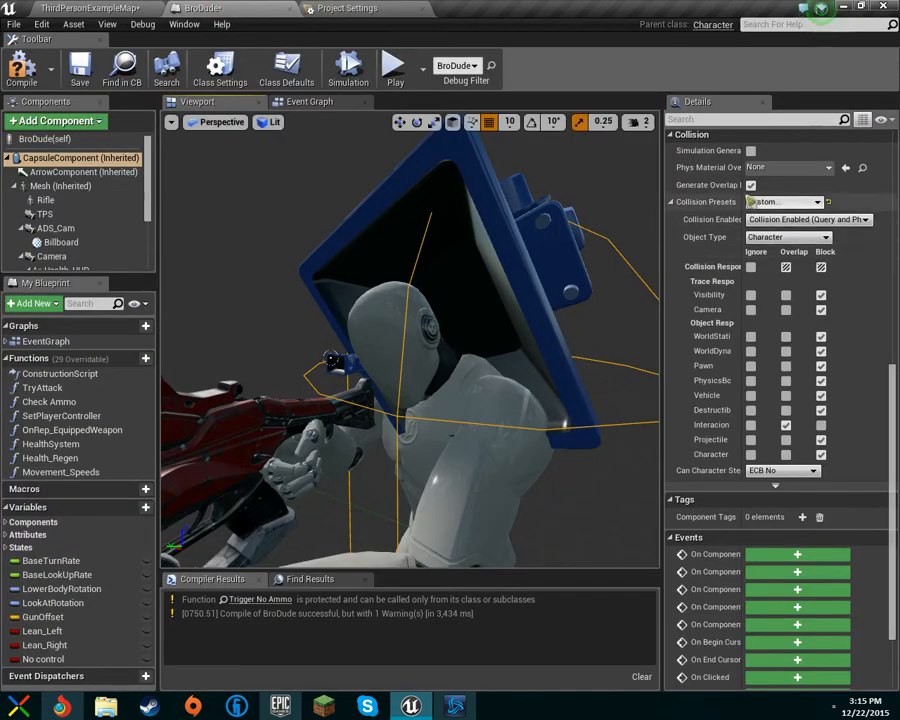
click(808, 204)
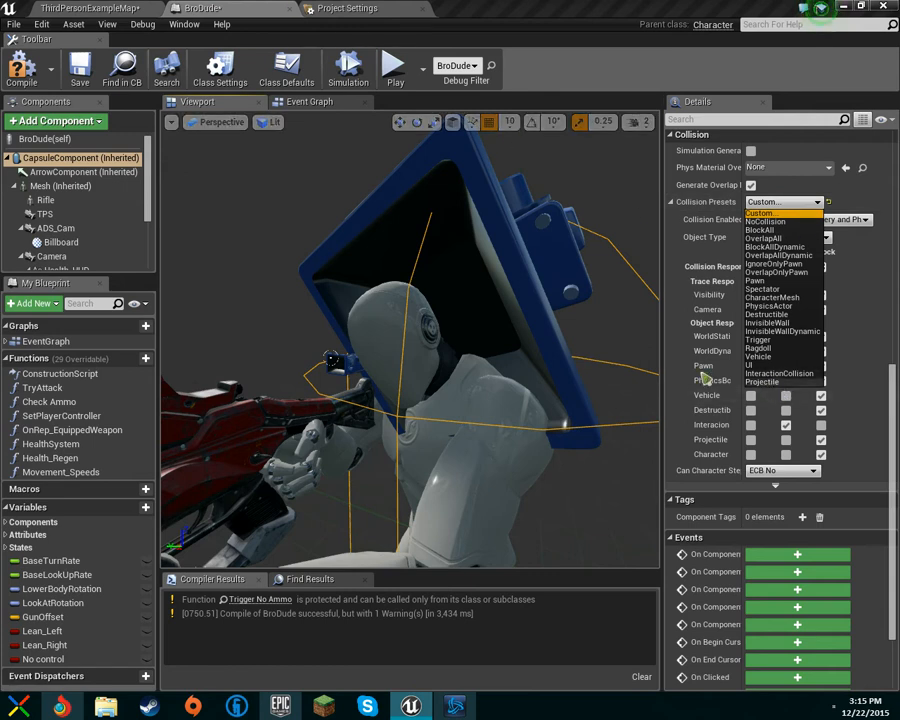
click(345, 8)
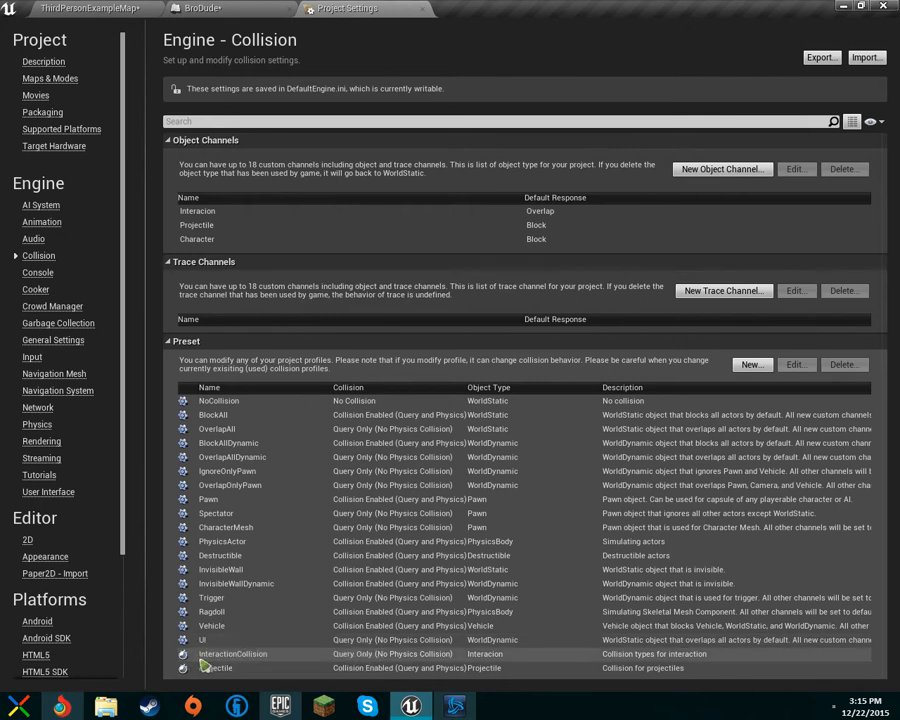
Step: Inspect the InteractionCollision preset profile and the capsule's collision preset options without changing them
double_click(188, 655)
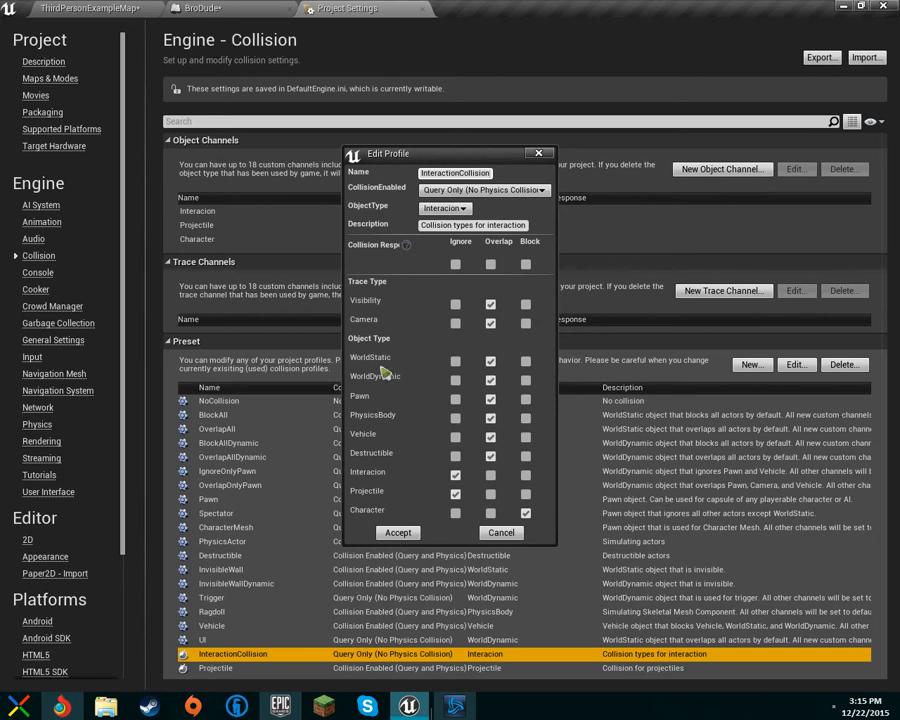
click(533, 190)
click(362, 245)
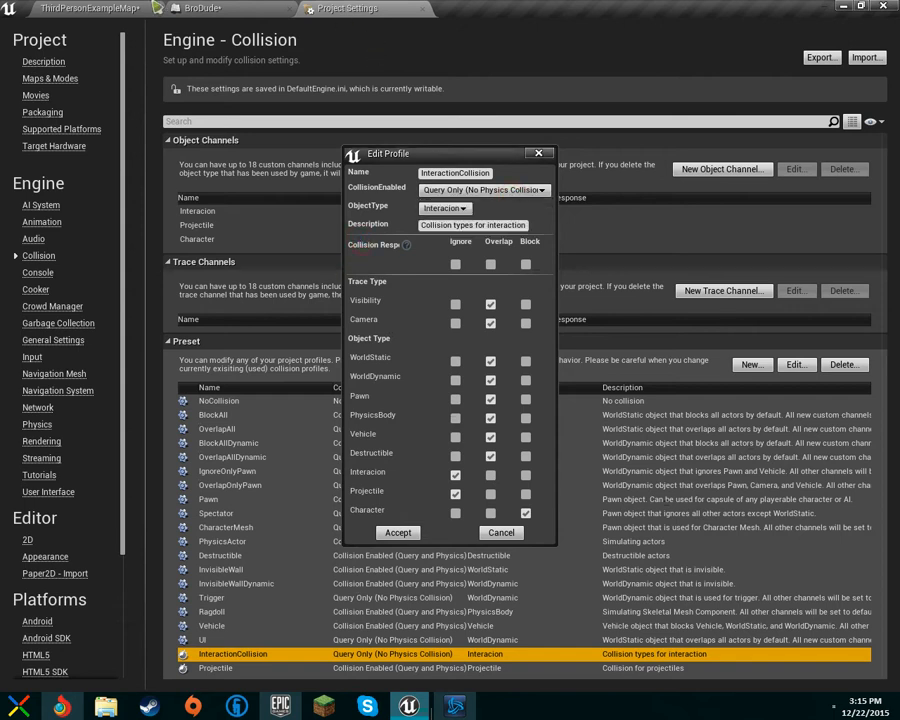
click(506, 533)
click(178, 8)
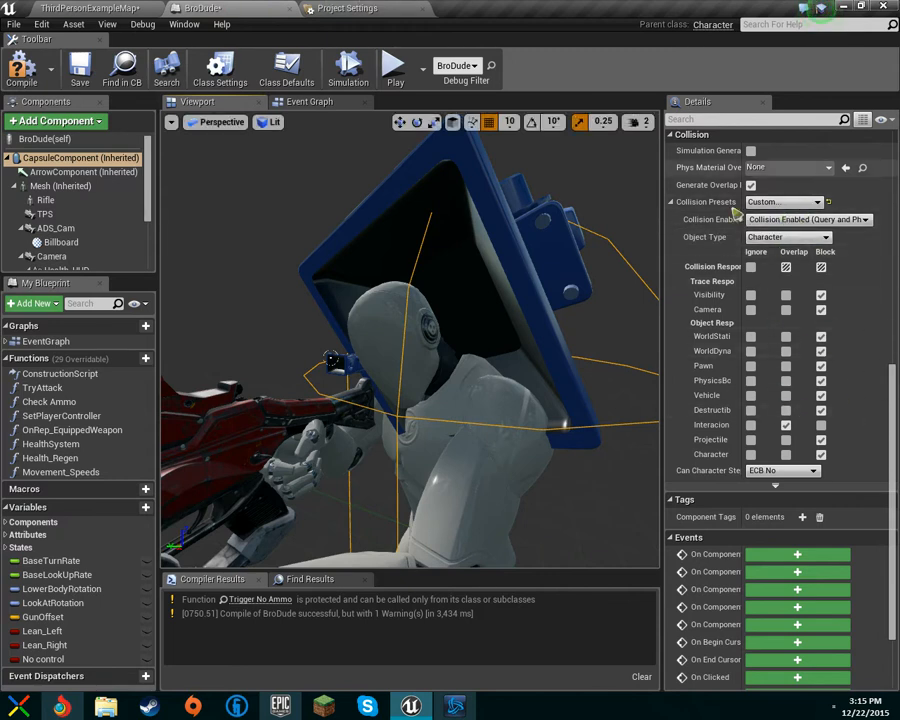
click(788, 202)
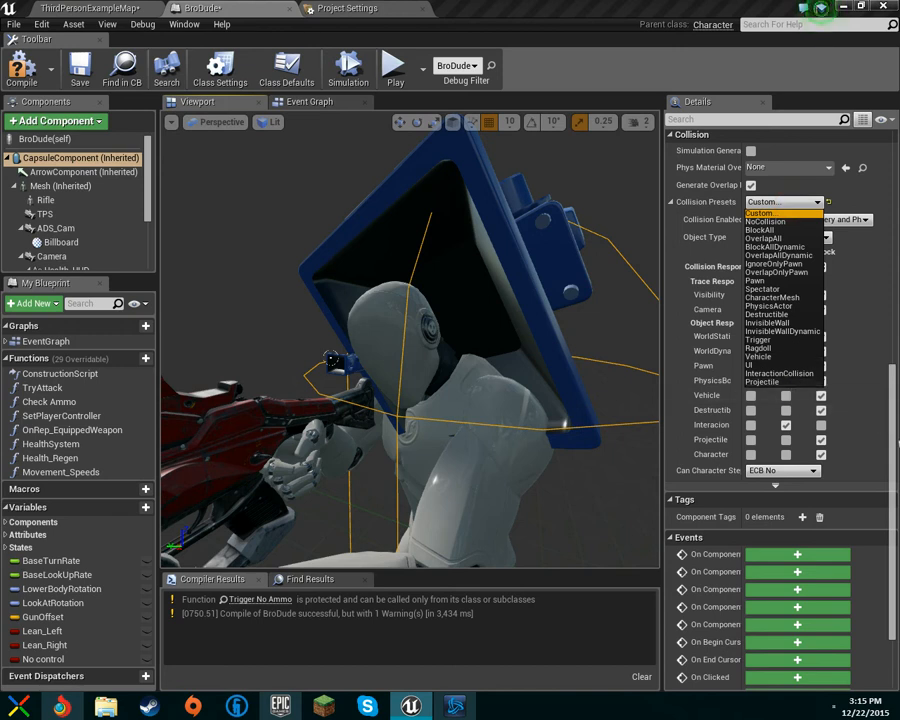
click(358, 10)
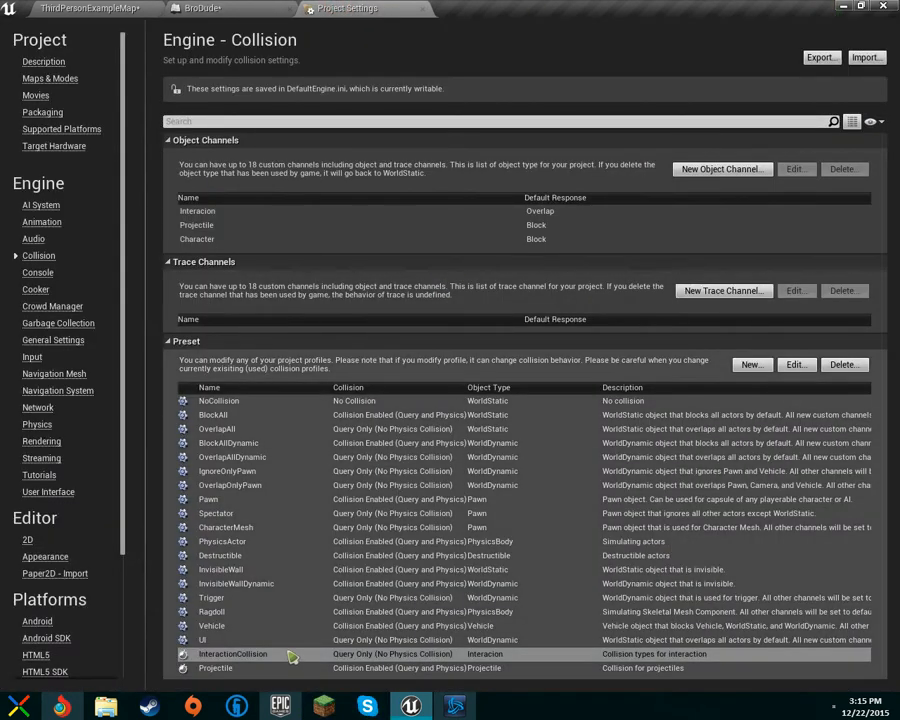
Step: Inspect the InteractionCollision and Projectile preset profiles and the Interacion object channel without changing them
double_click(287, 653)
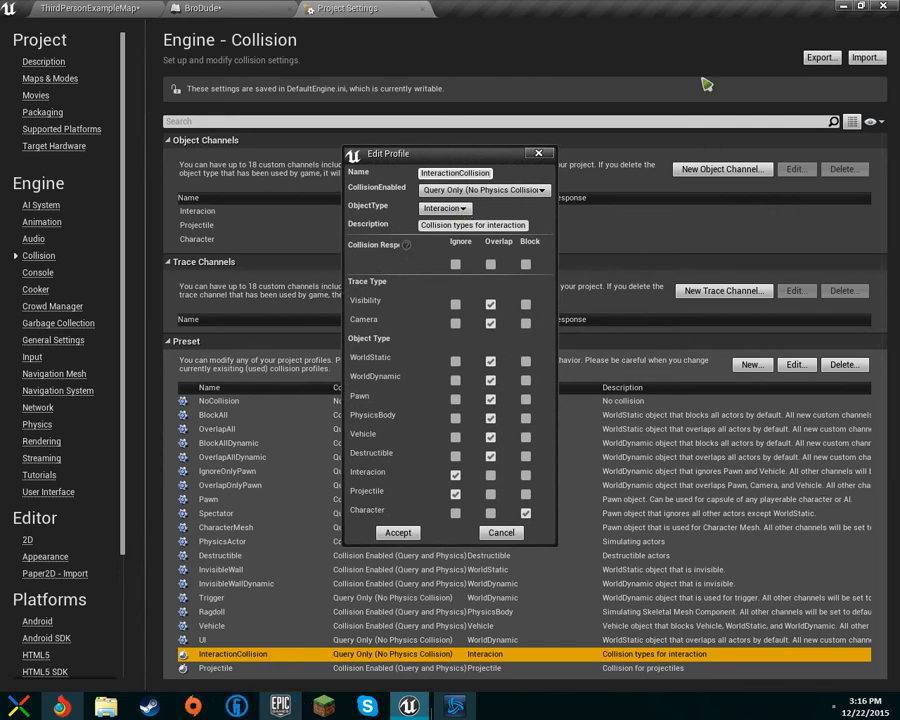
click(459, 210)
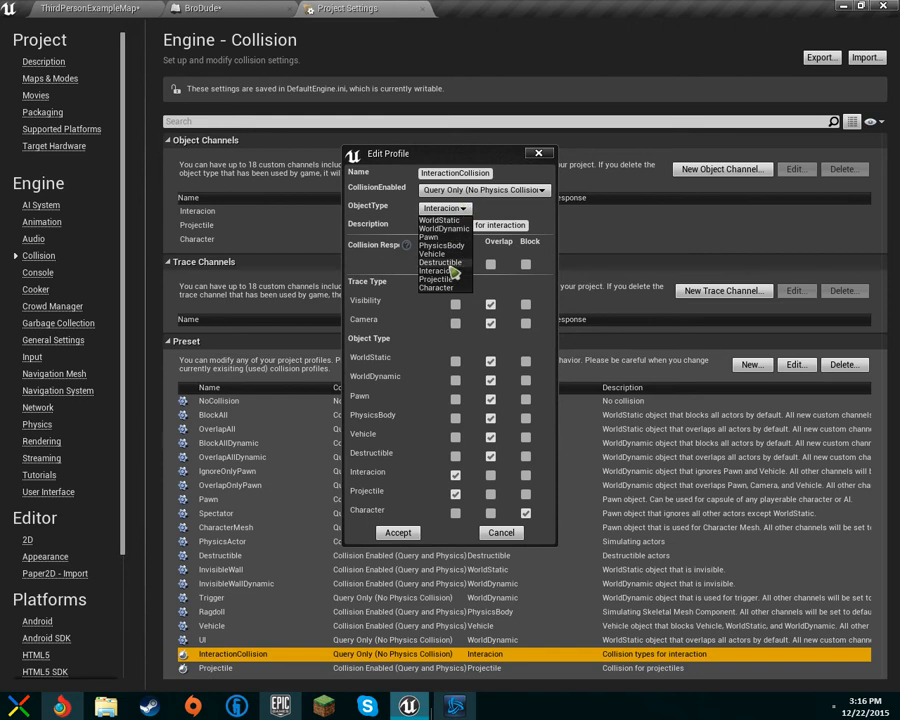
click(500, 210)
click(413, 535)
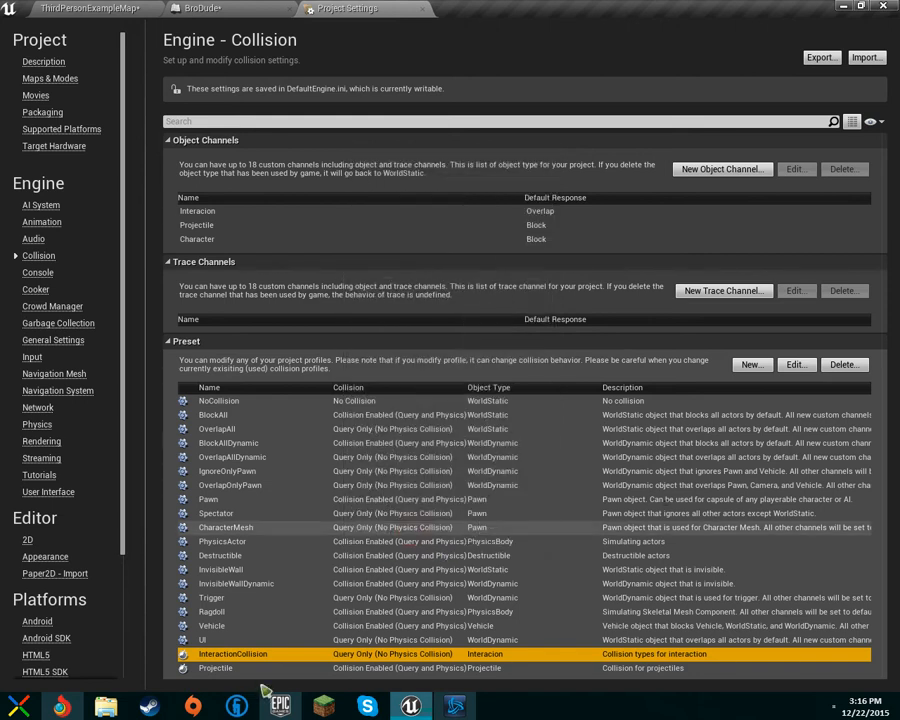
double_click(261, 670)
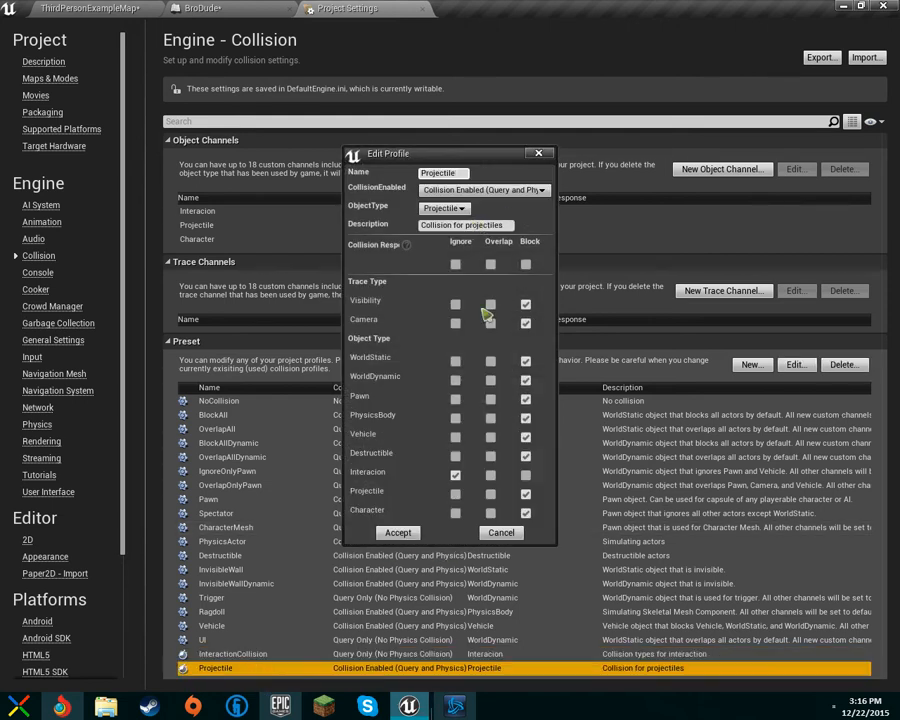
click(417, 533)
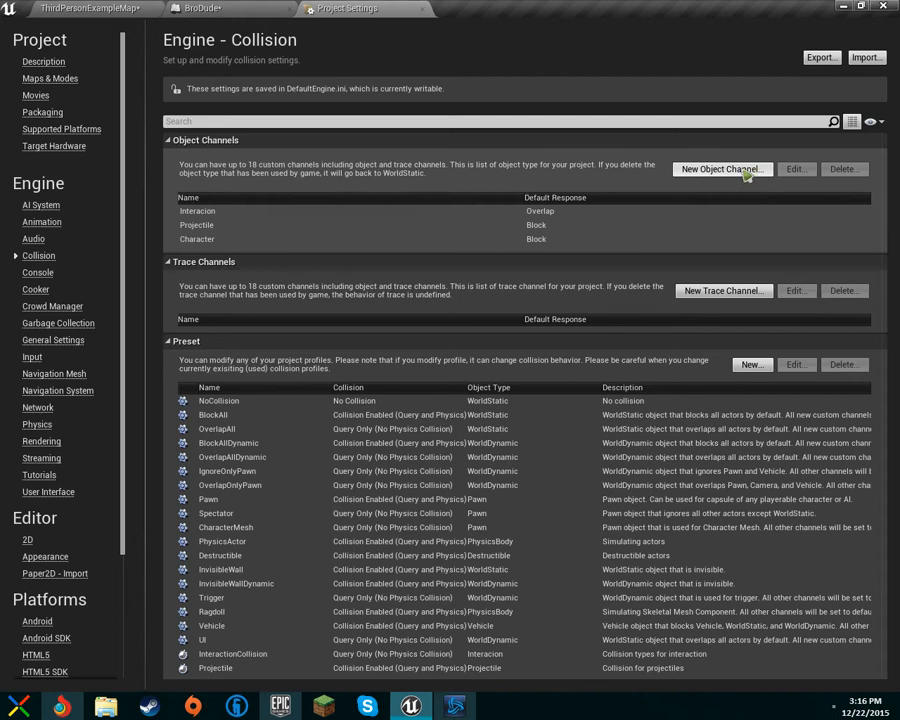
double_click(255, 213)
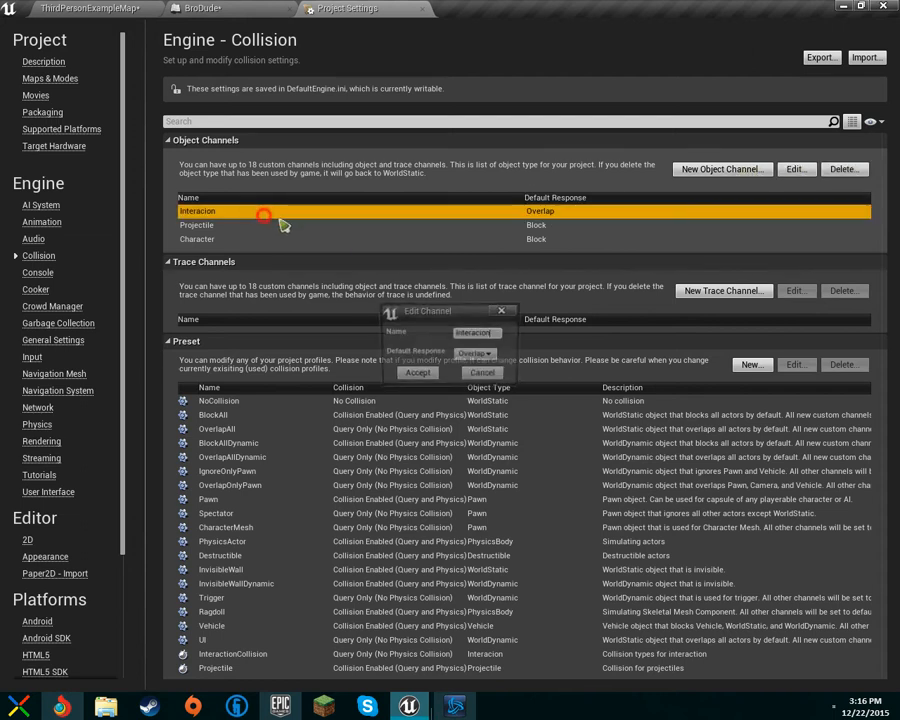
click(490, 353)
click(429, 342)
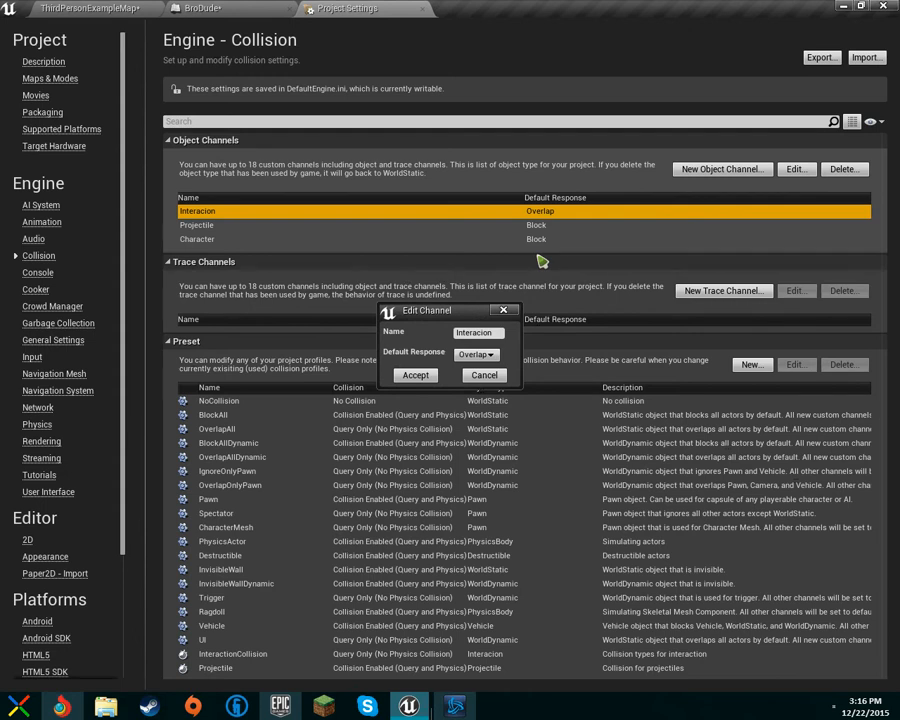
click(494, 376)
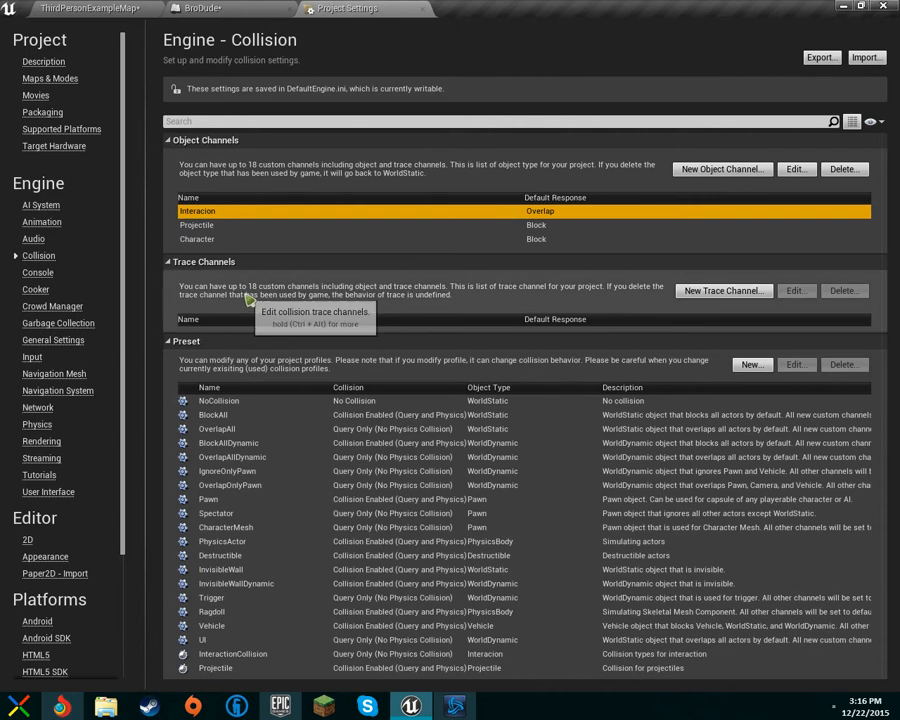
Step: Review the capsule's object type and collision enabled options in the BroDude blueprint
click(245, 8)
click(790, 237)
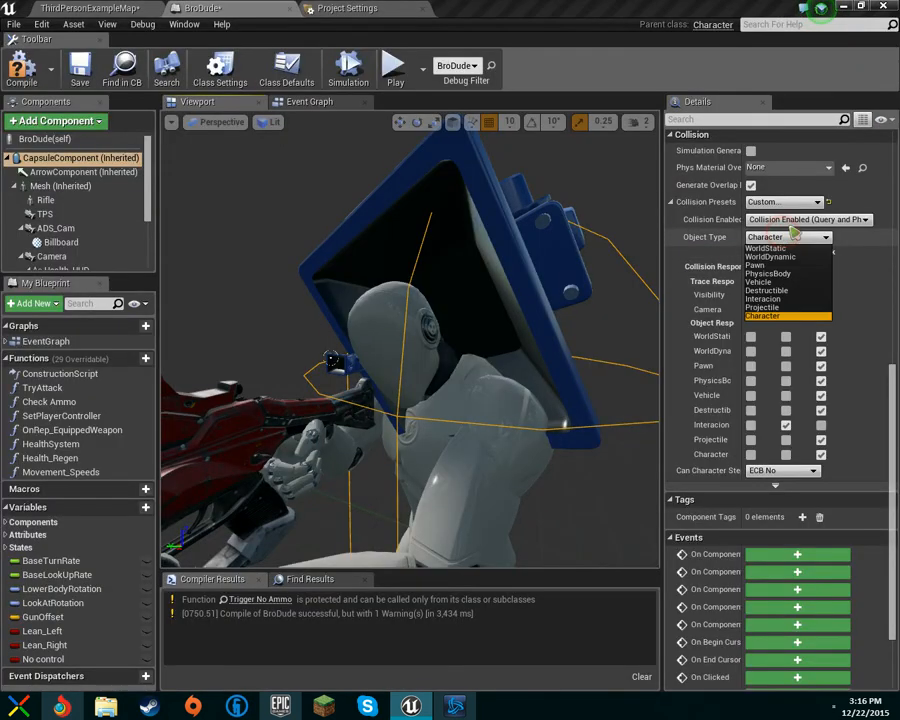
click(803, 219)
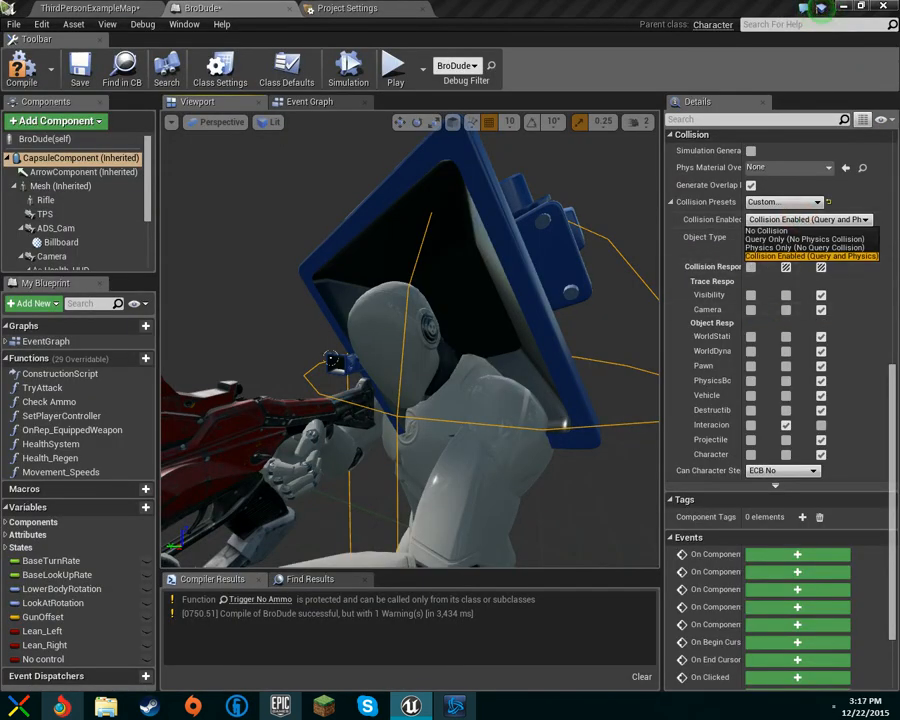
Step: Create a new trace channel named youtube with Block as the default response
click(345, 8)
click(738, 291)
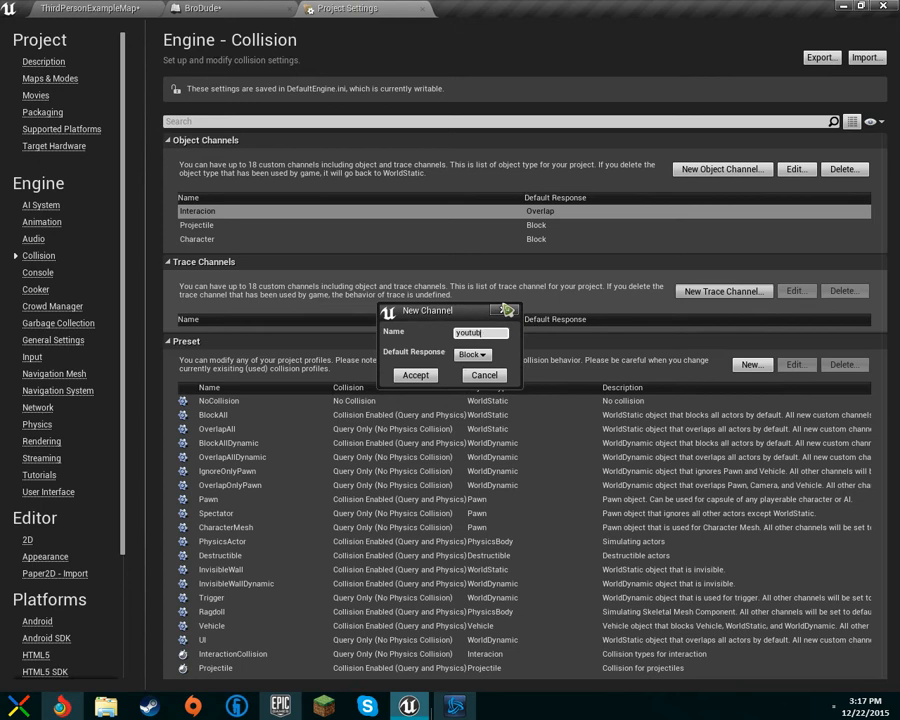
click(418, 376)
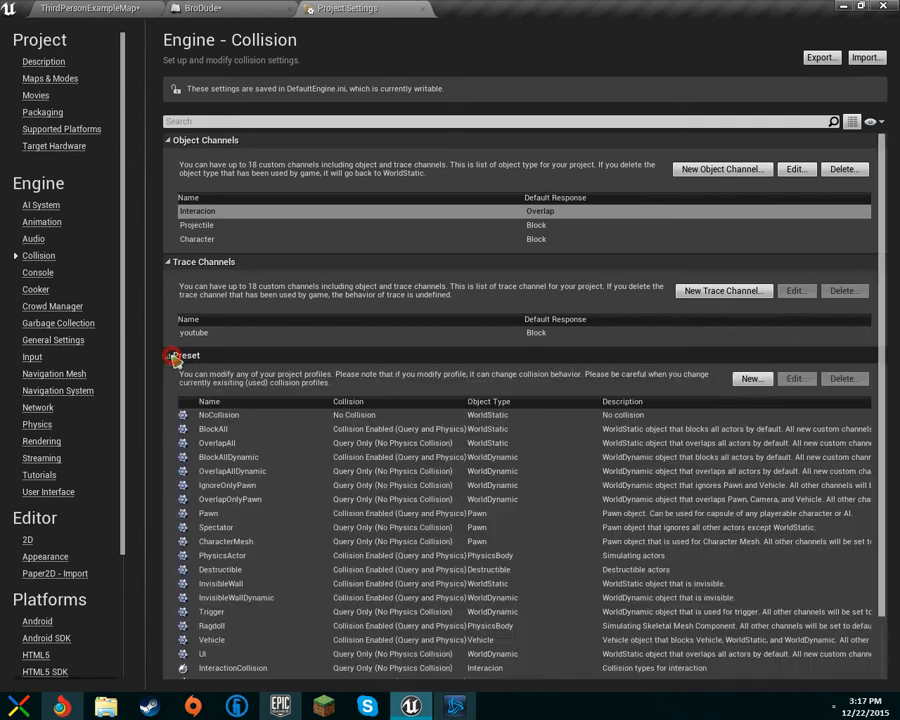
scroll(292, 586, down, 1)
scroll(286, 500, up, 1)
scroll(287, 480, down, 1)
click(203, 8)
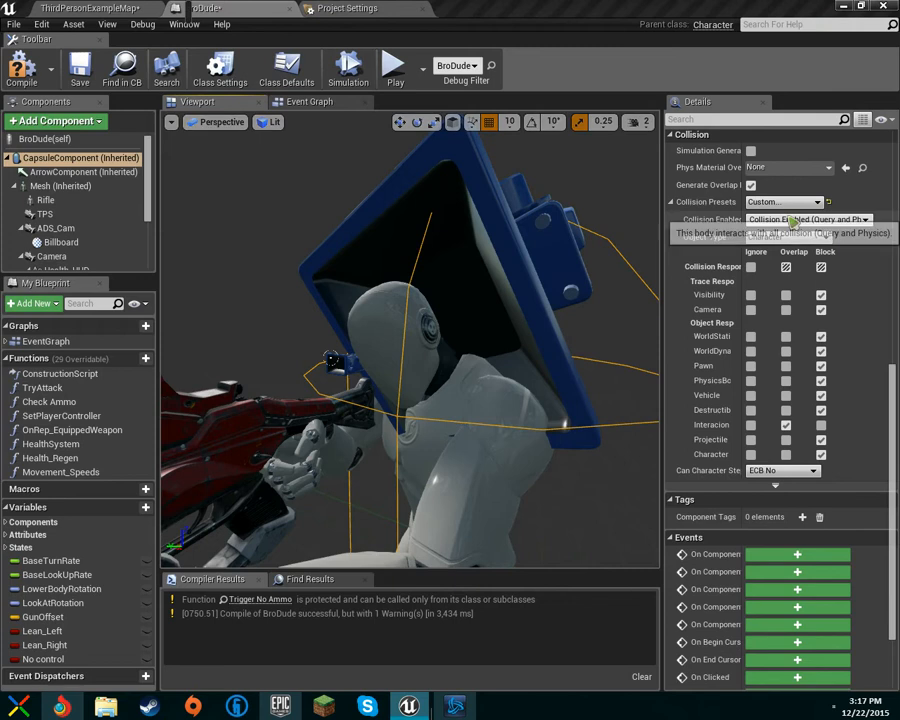
click(790, 220)
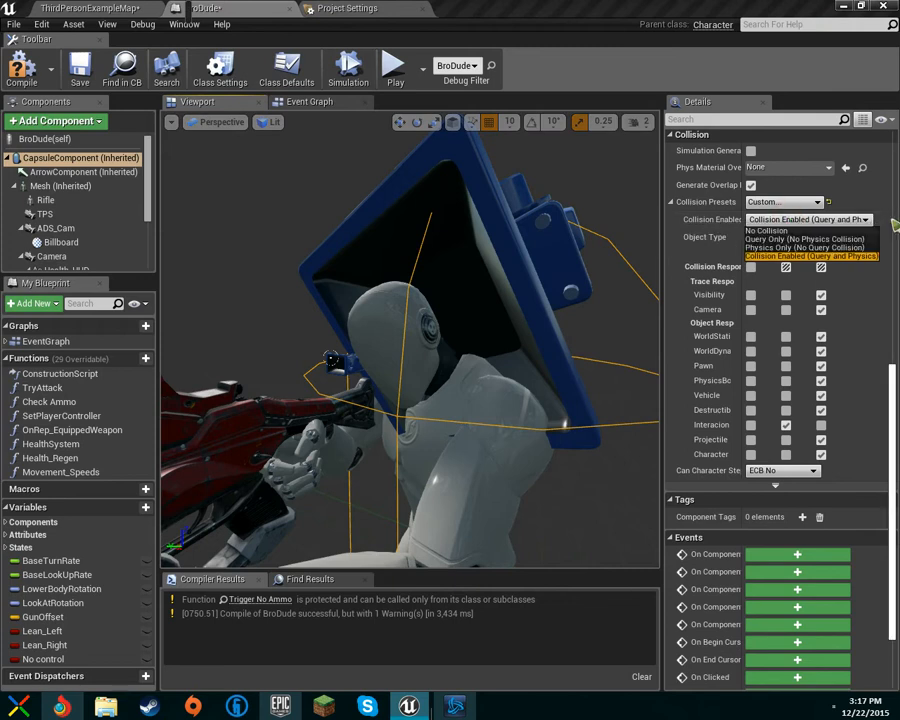
click(187, 13)
click(232, 10)
drag(79, 5, 225, 14)
click(794, 220)
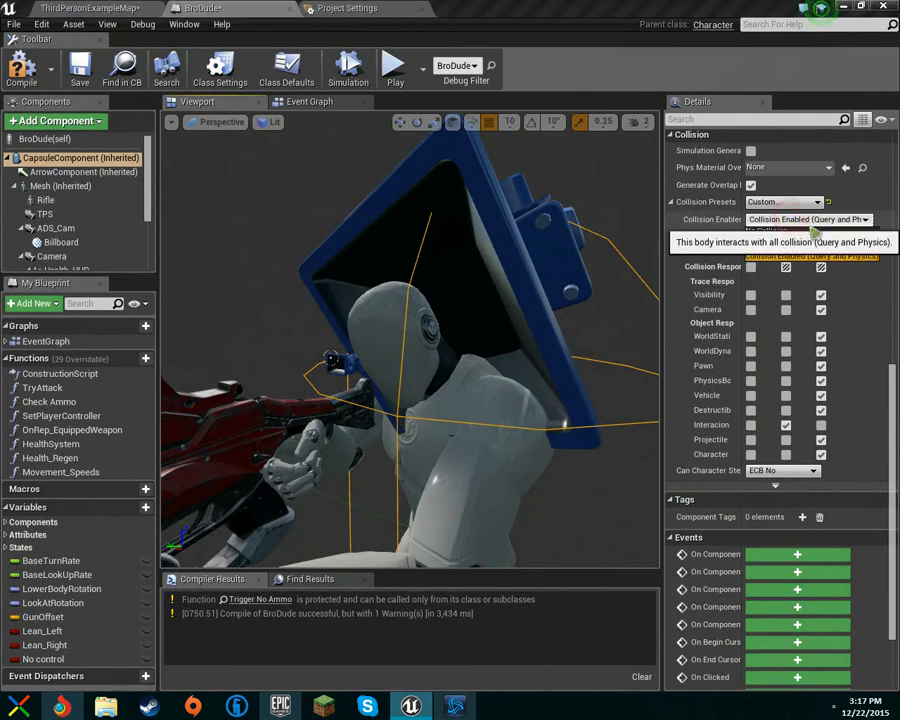
click(291, 11)
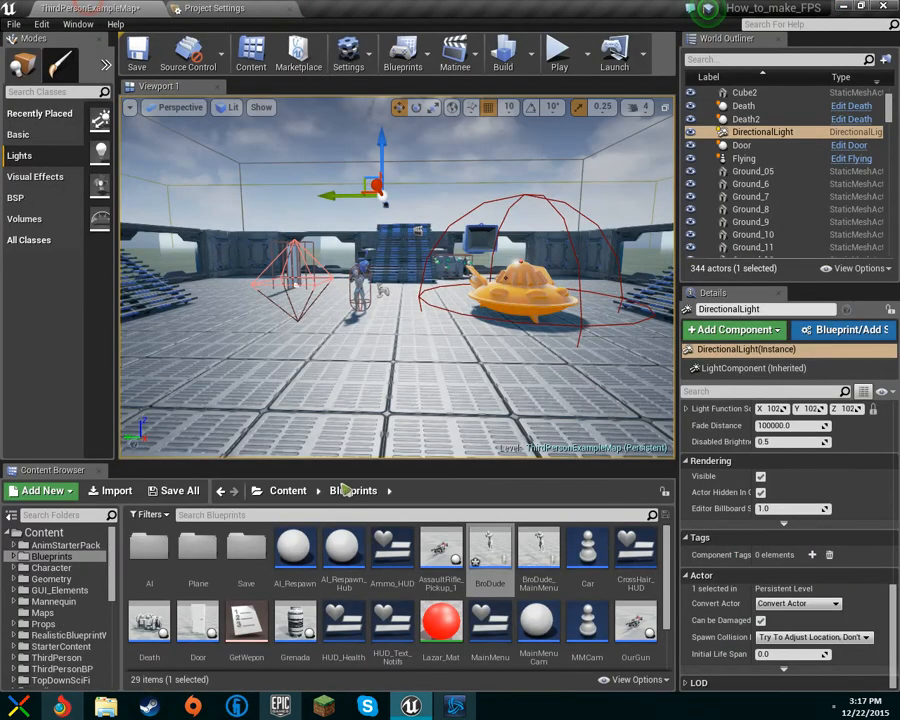
Step: Reopen the BroDude blueprint and inspect the CapsuleComponent's collision presets and responses, including the youtube trace channel
double_click(490, 552)
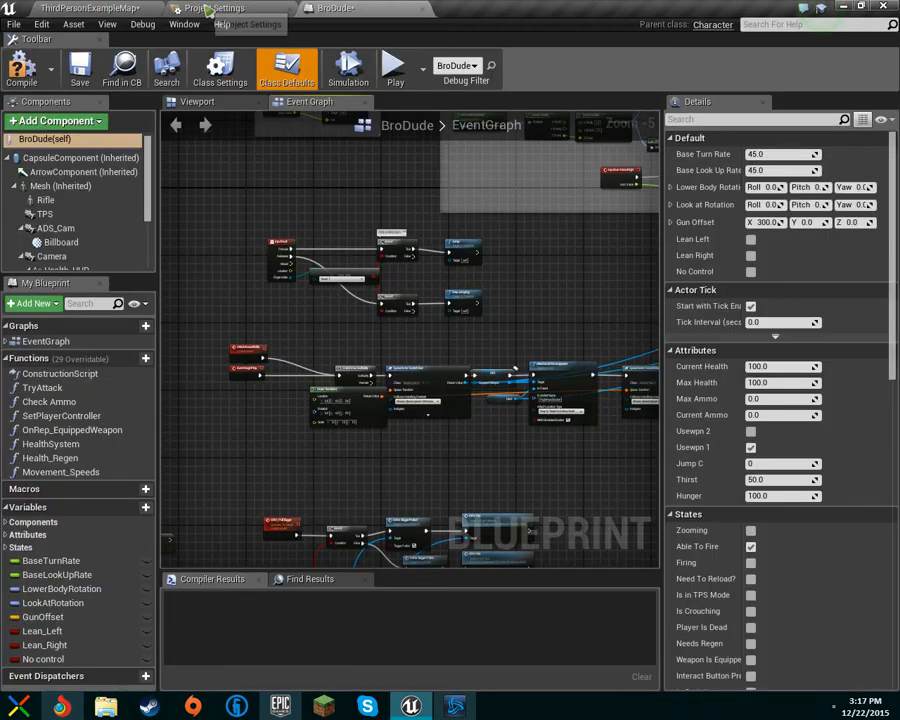
scroll(765, 290, down, 8)
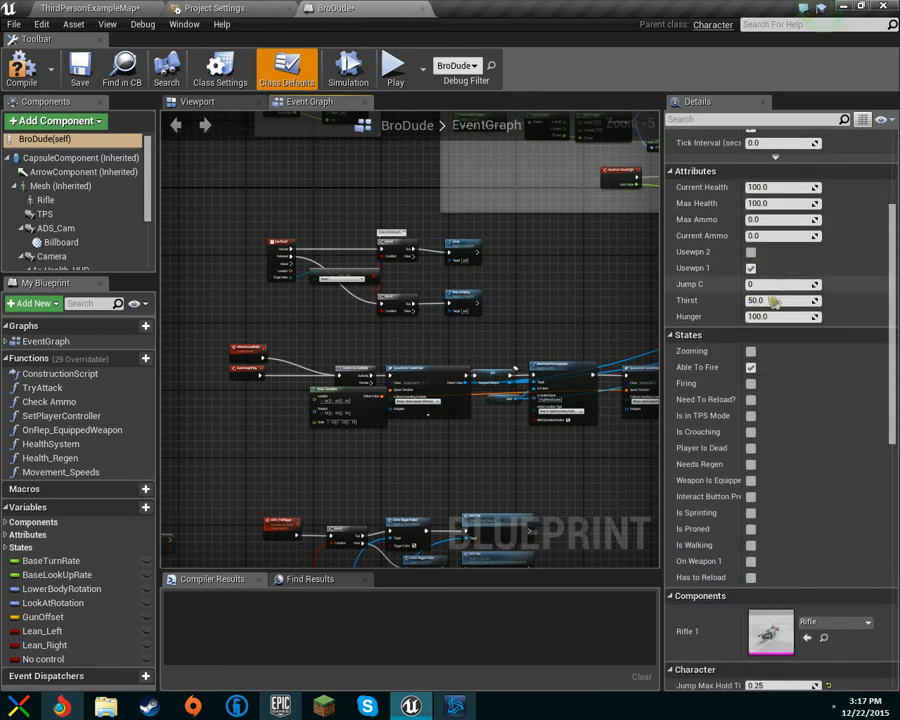
click(70, 158)
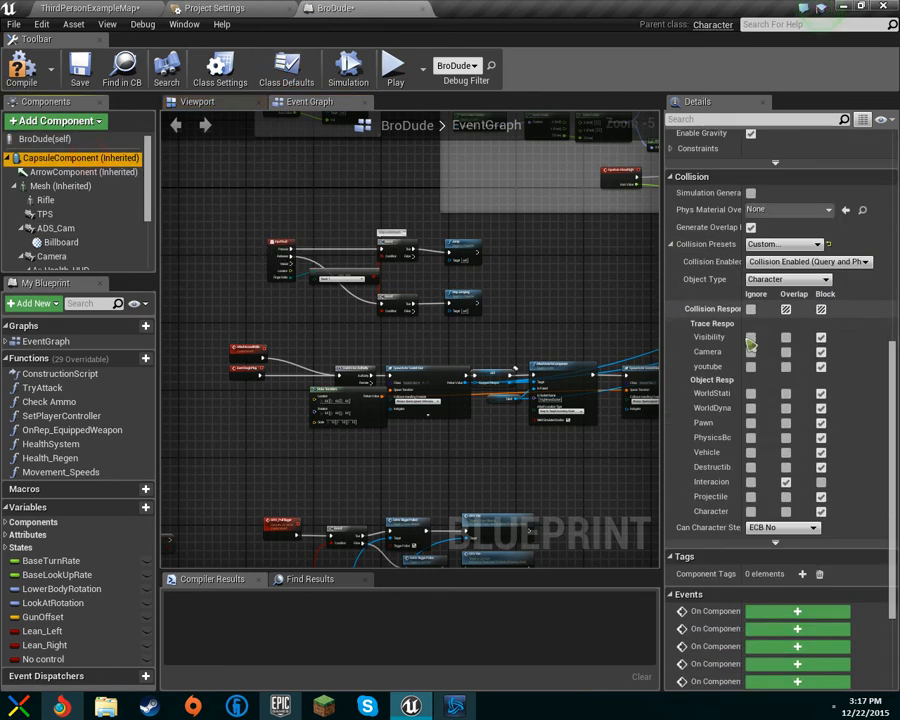
scroll(820, 278, up, 2)
click(808, 239)
click(800, 272)
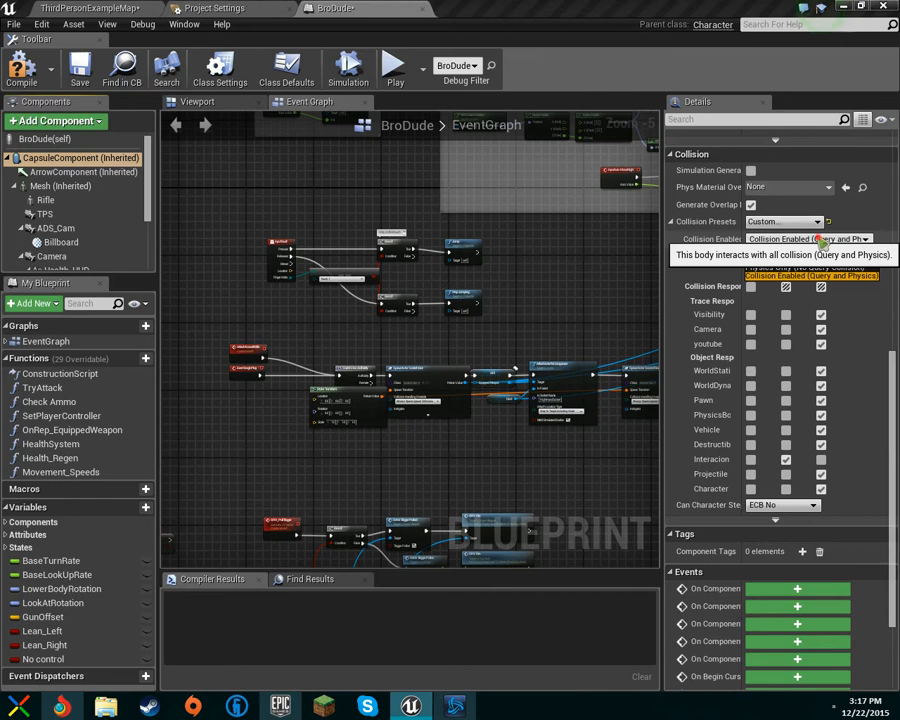
click(765, 257)
click(690, 255)
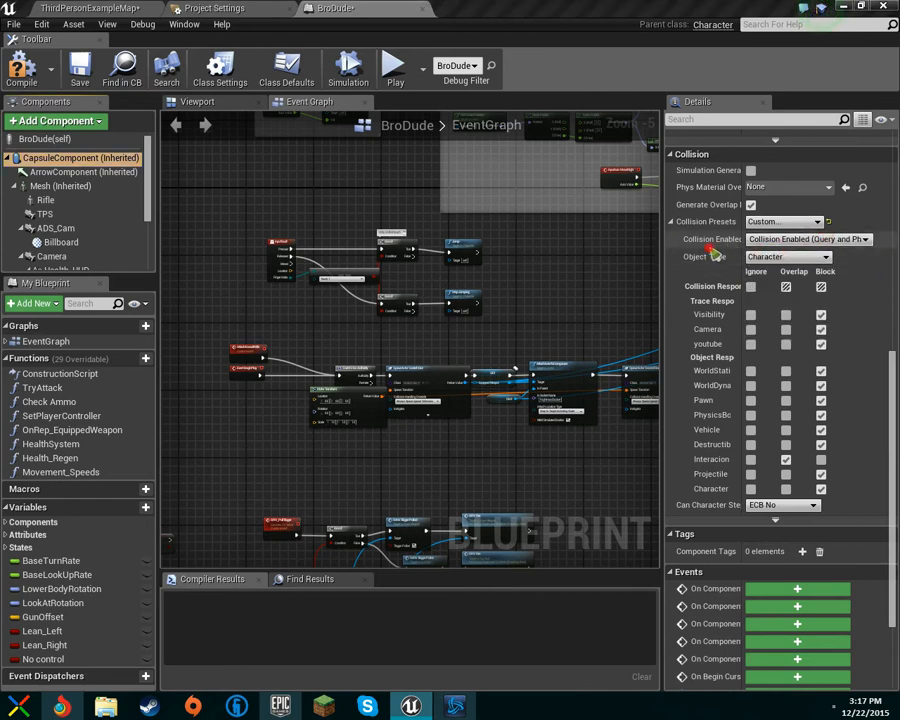
click(800, 222)
click(800, 230)
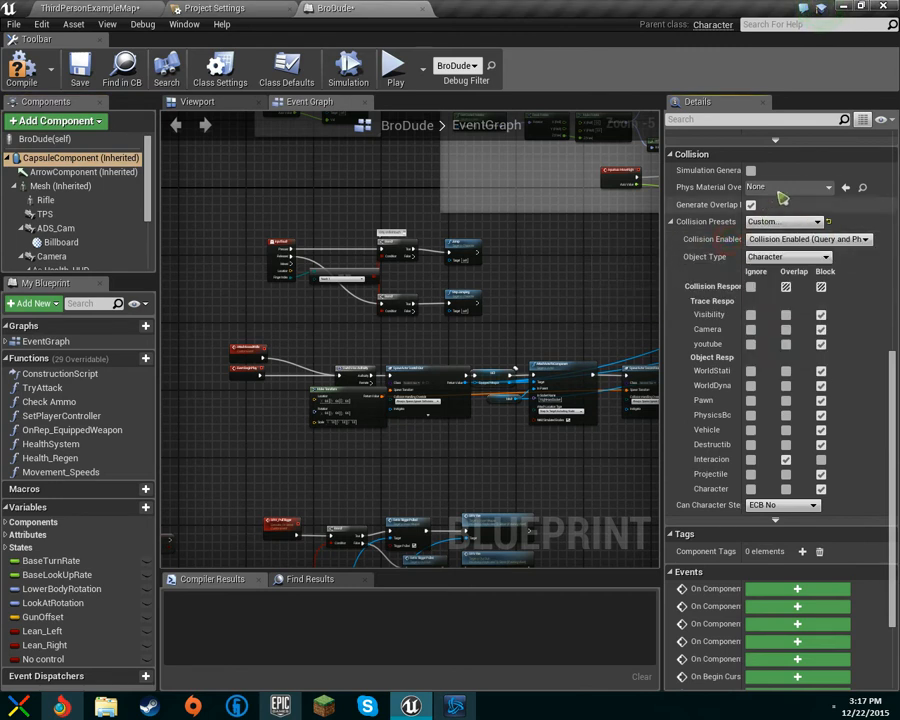
click(783, 187)
click(701, 368)
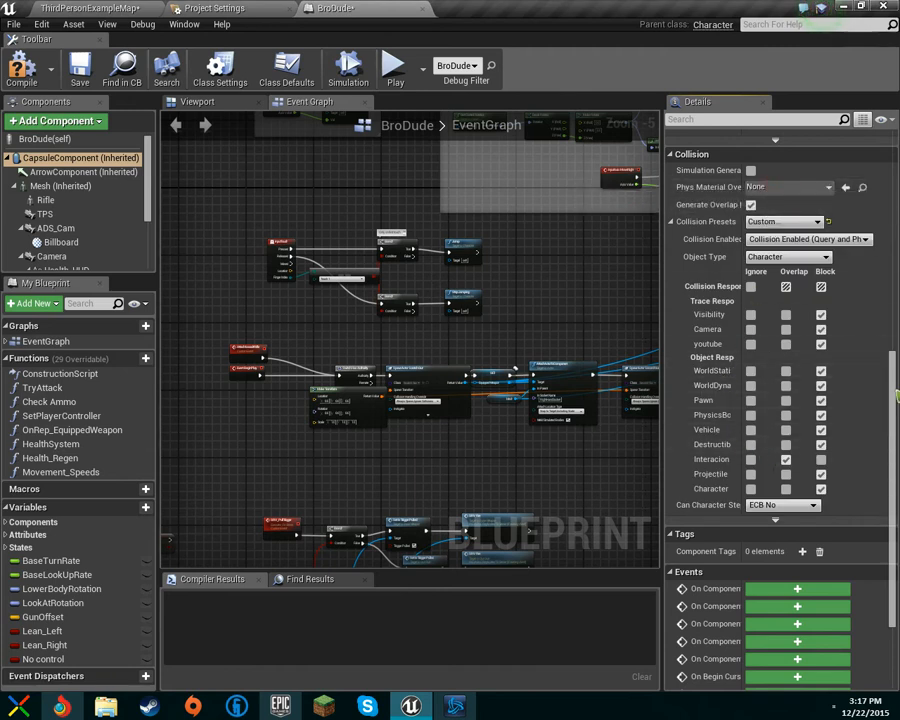
click(778, 505)
click(778, 510)
Step: Delete the youtube trace channel from the project's collision settings
click(270, 8)
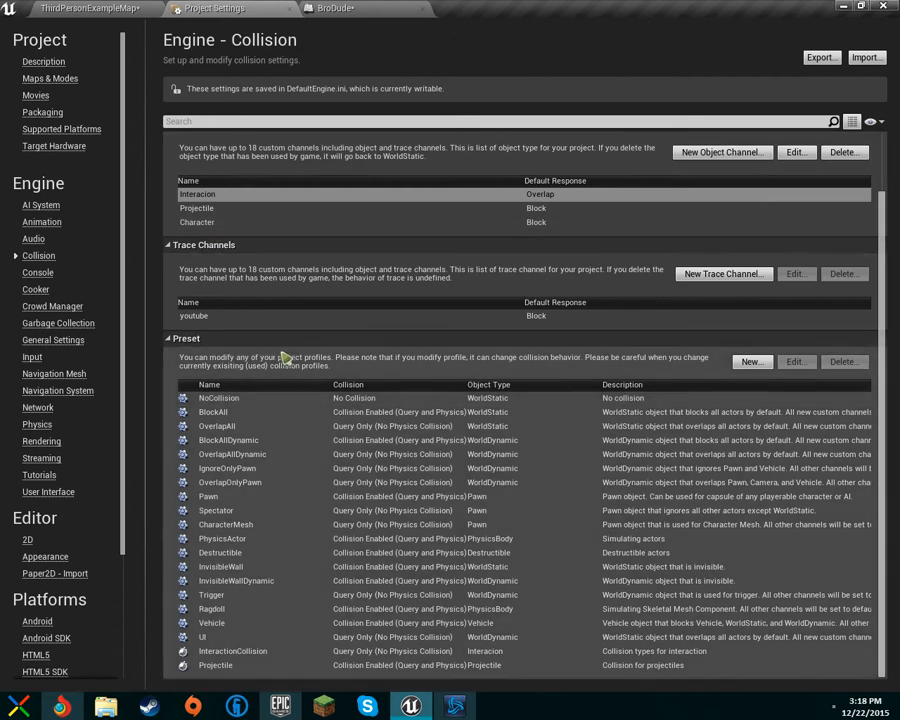
click(327, 317)
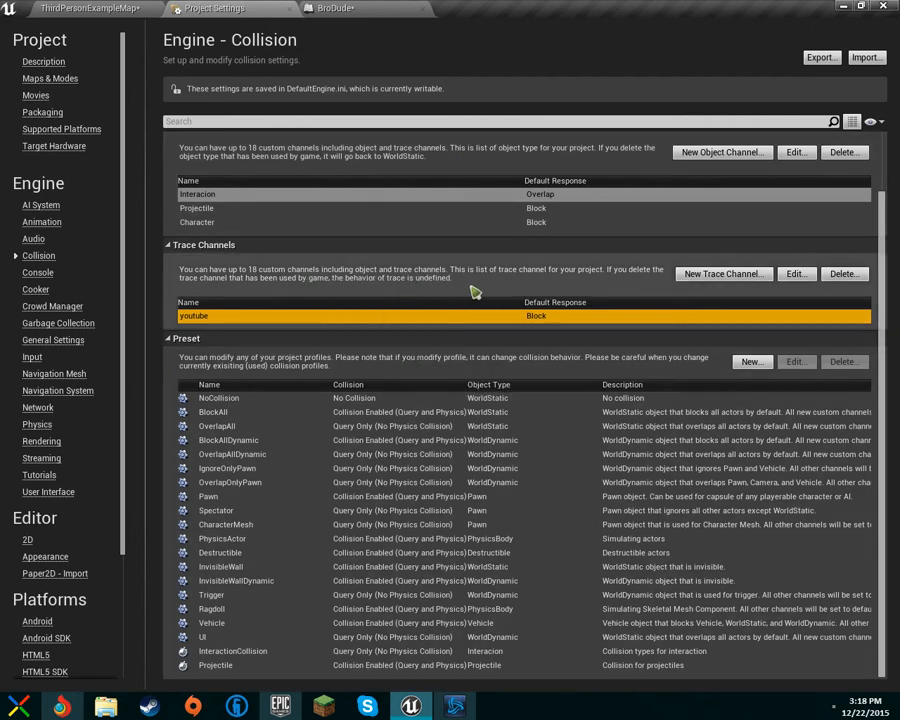
click(826, 280)
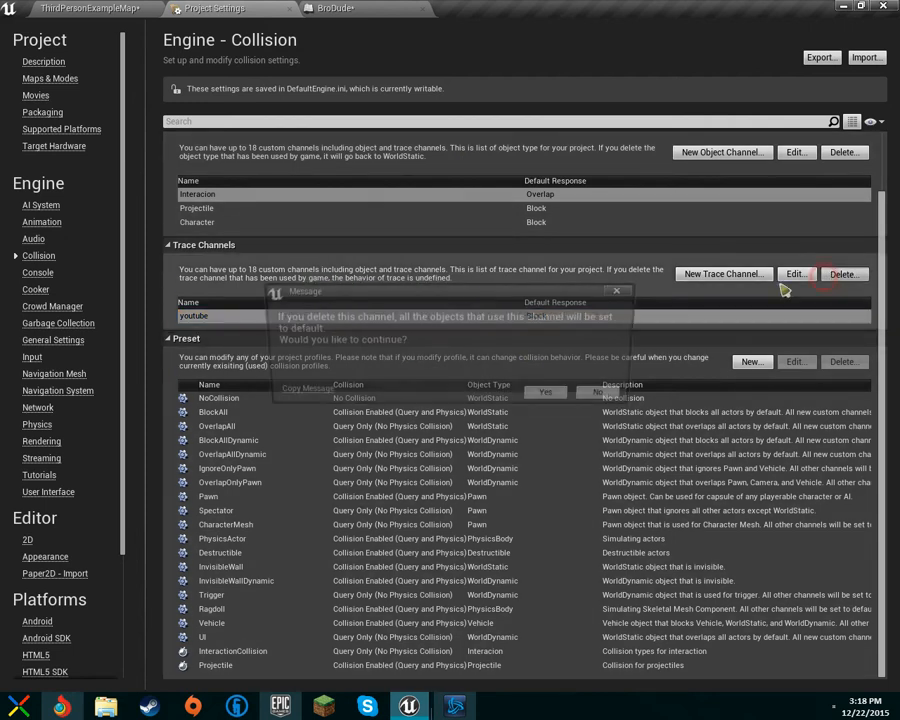
click(563, 396)
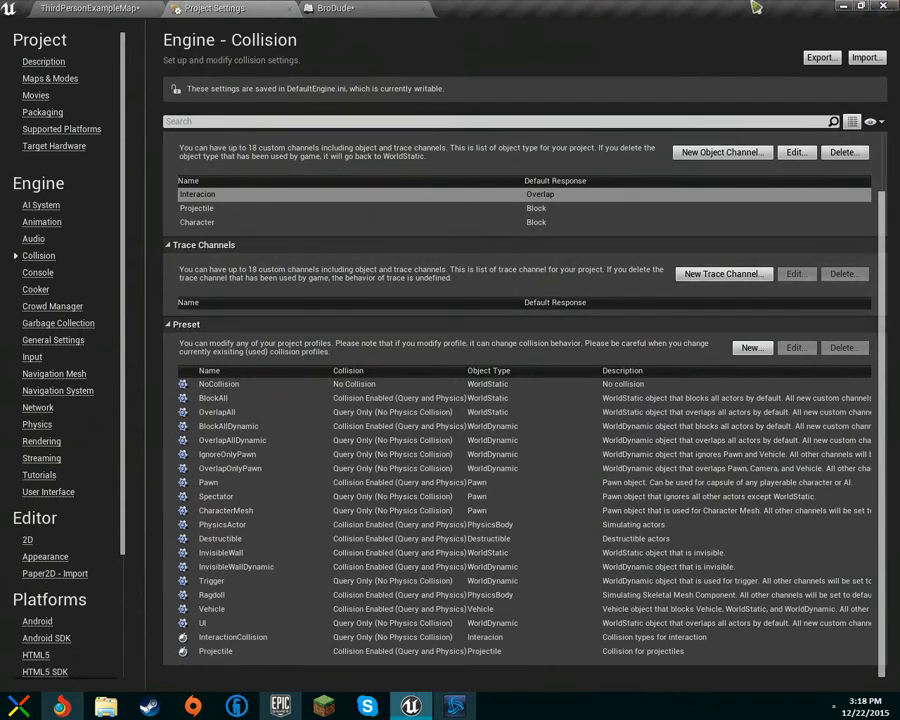
Step: Examine the capsule collision around the character in the BroDude blueprint viewport
click(358, 8)
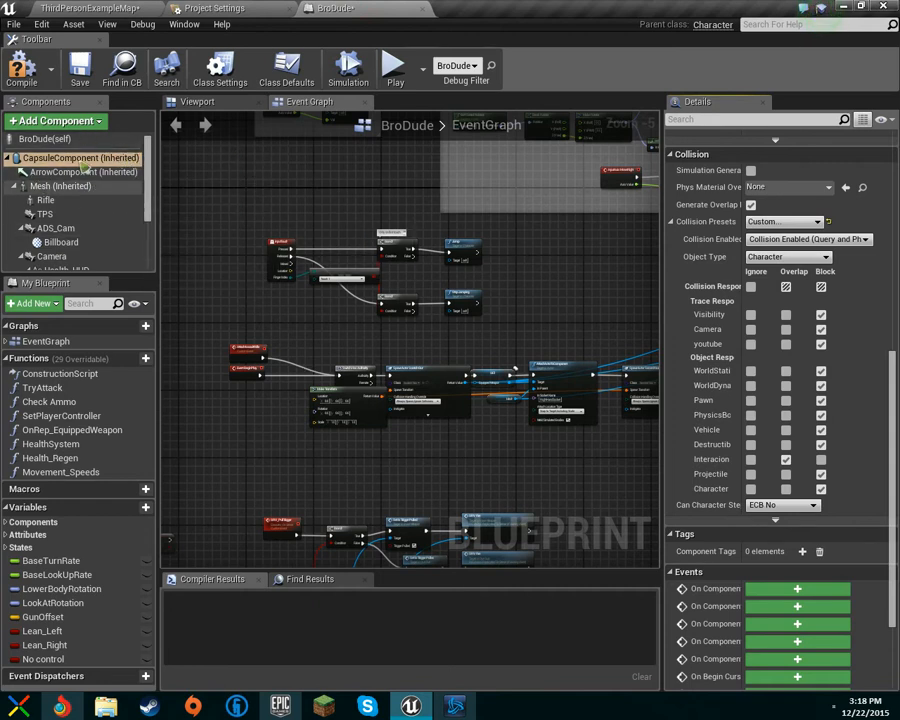
click(190, 102)
scroll(400, 330, down, 8)
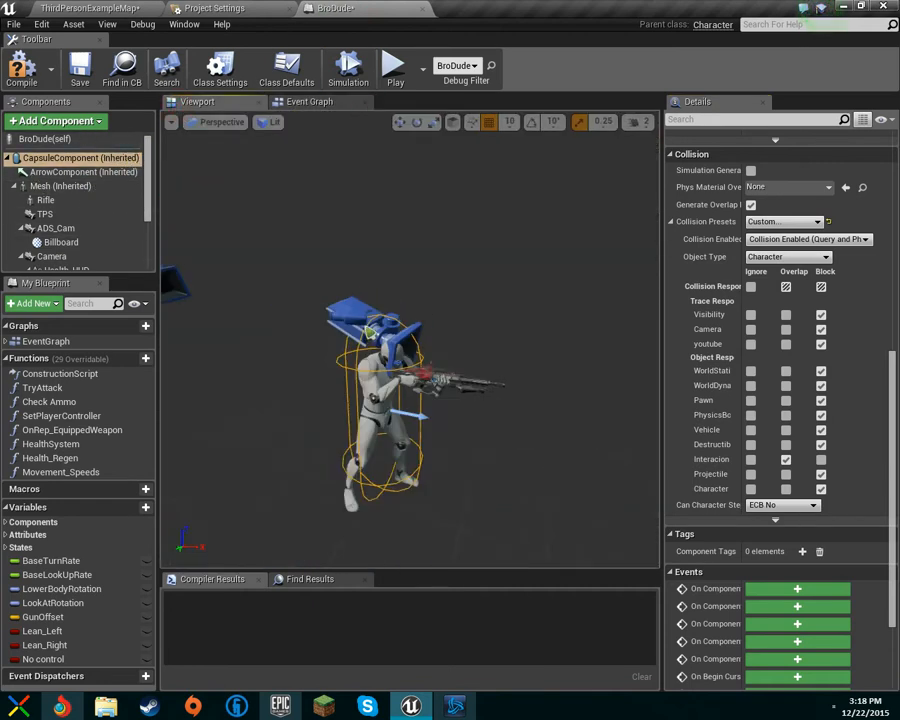
double_click(128, 160)
mouse_move(542, 329)
right_down()
mouse_move(525, 296)
mouse_move(525, 327)
right_up()
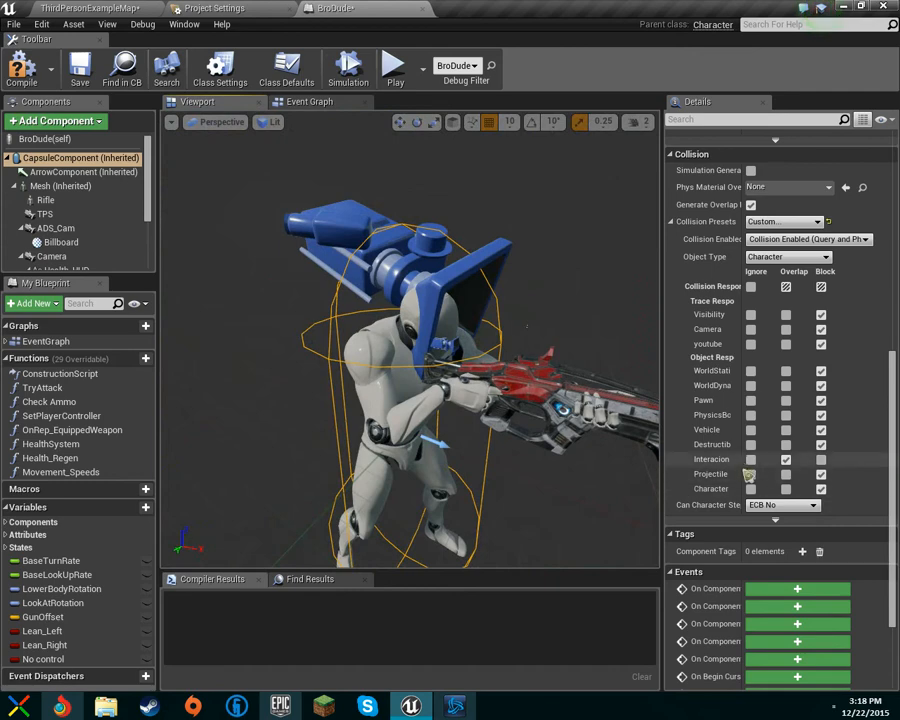
right_drag(462, 336, 375, 331)
right_drag(472, 223, 548, 298)
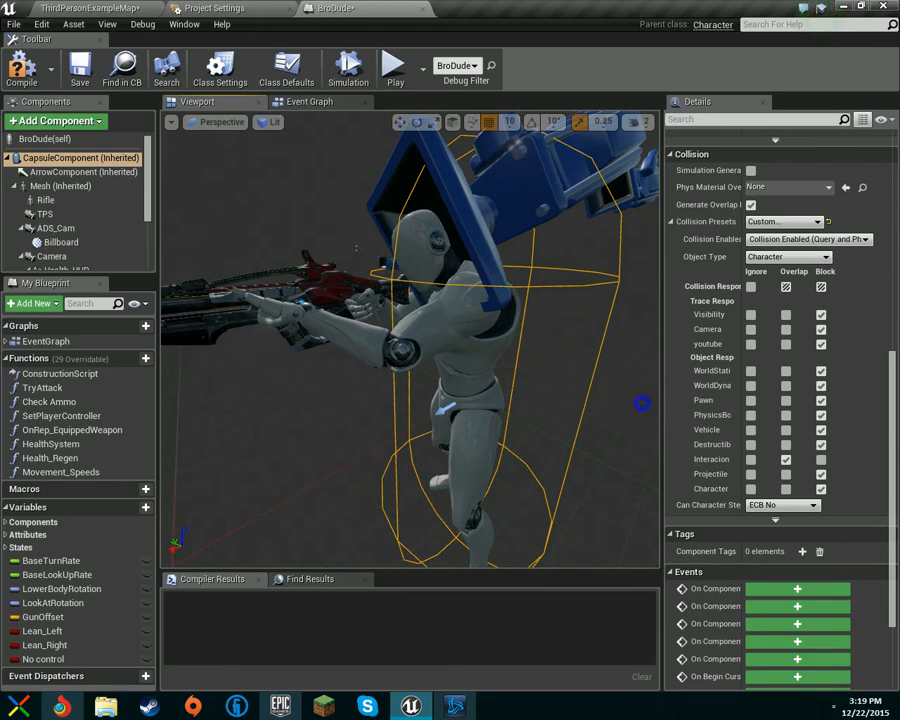
right_drag(642, 404, 570, 370)
click(230, 8)
click(116, 8)
right_drag(505, 221, 590, 238)
key(w)
key(s)
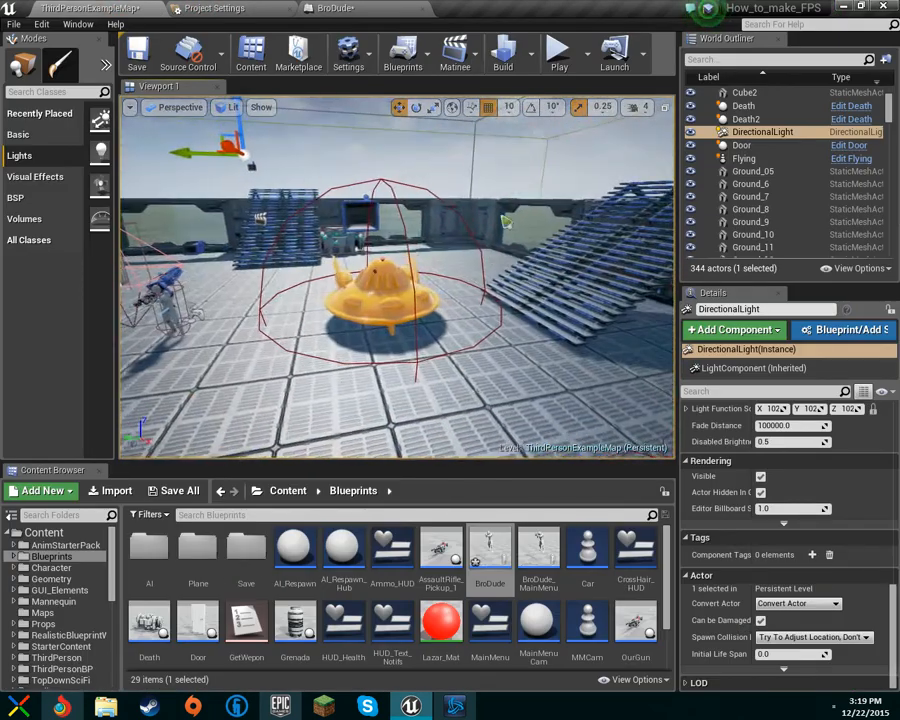
Step: Open the ScratchLazar blueprint from the Blueprints folder and examine its overlap event graph
scroll(505, 628, down, 2)
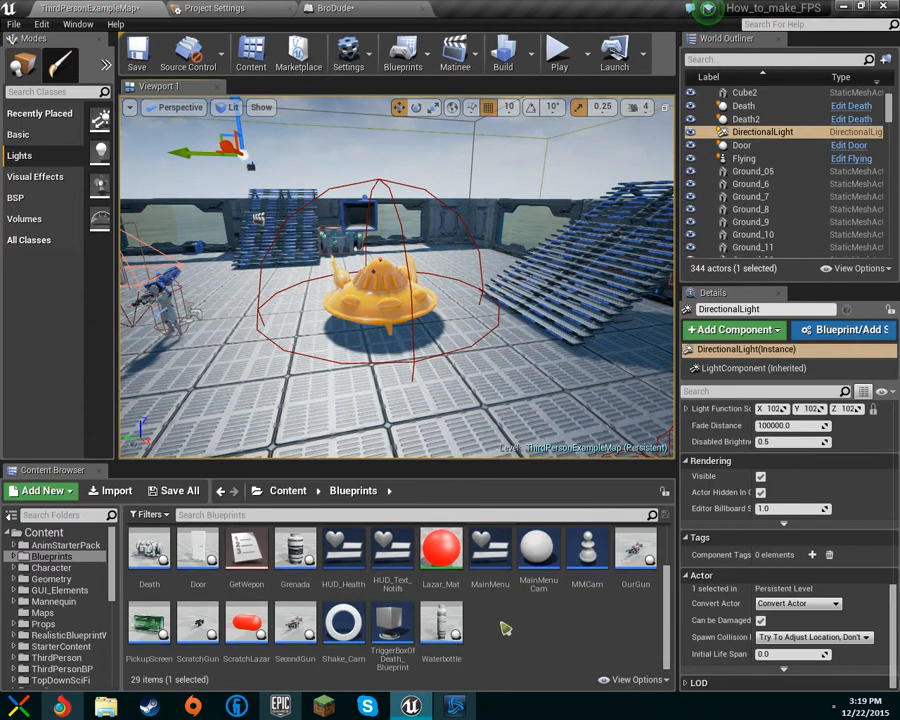
double_click(246, 625)
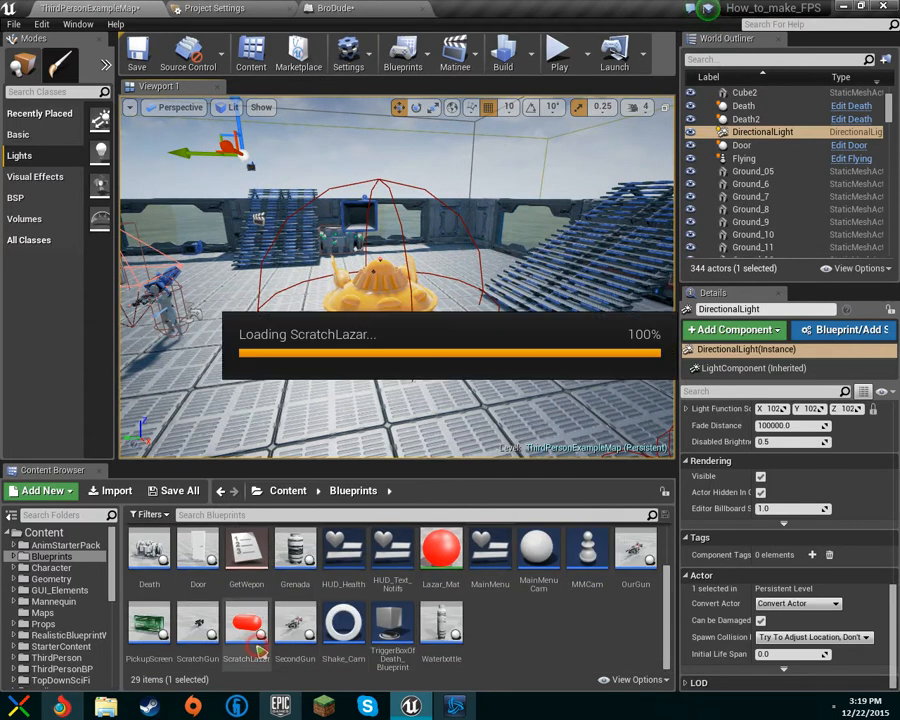
right_drag(466, 428, 538, 389)
right_drag(536, 464, 496, 360)
scroll(467, 348, up, 2)
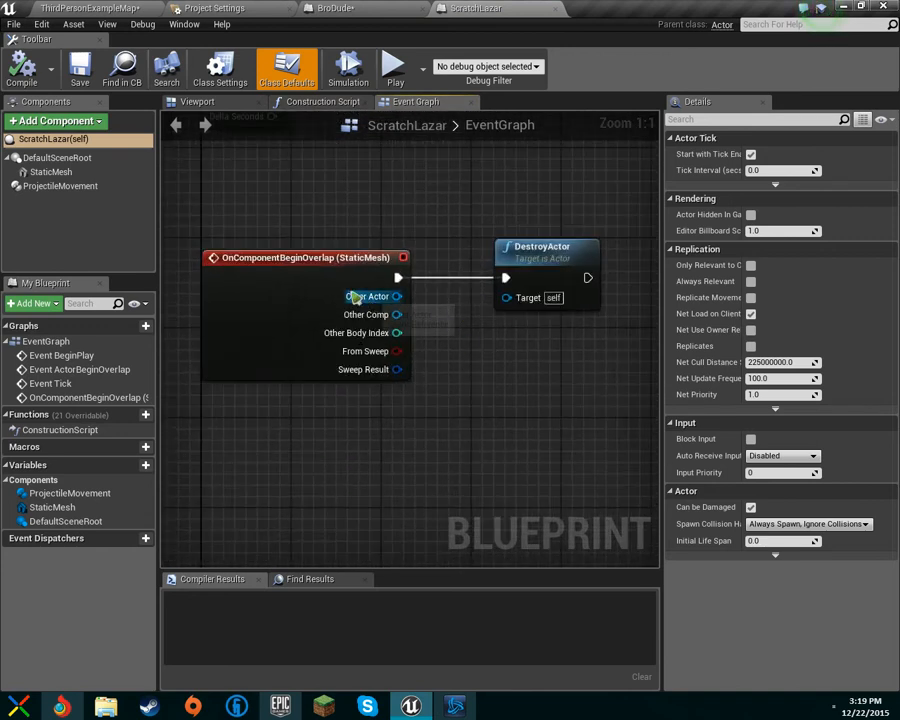
Step: Select the ScratchLazar StaticMesh component and examine its collision preset and collision responses
click(318, 281)
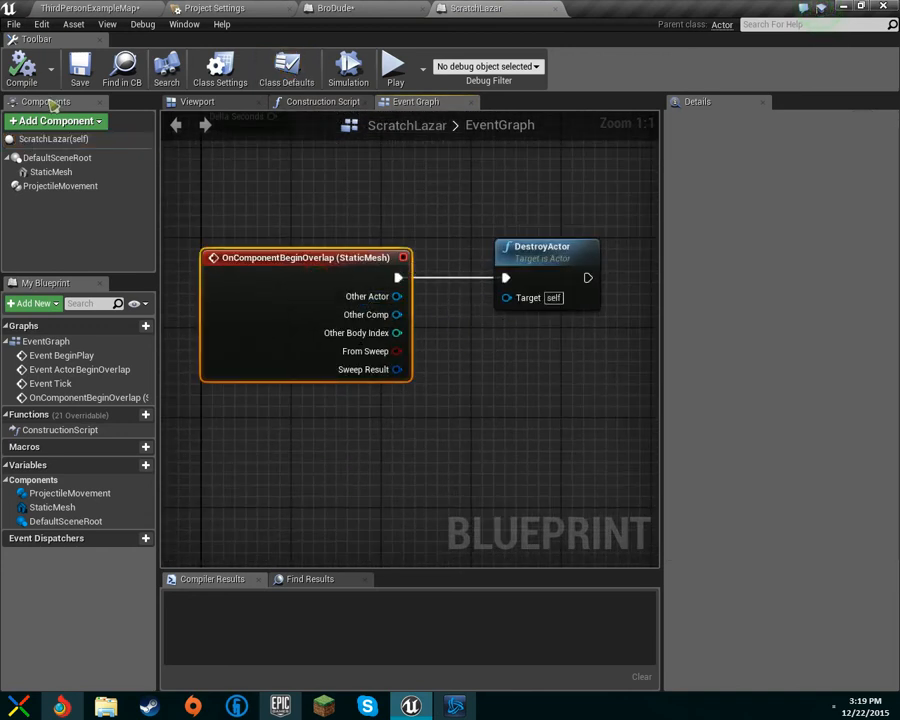
click(55, 173)
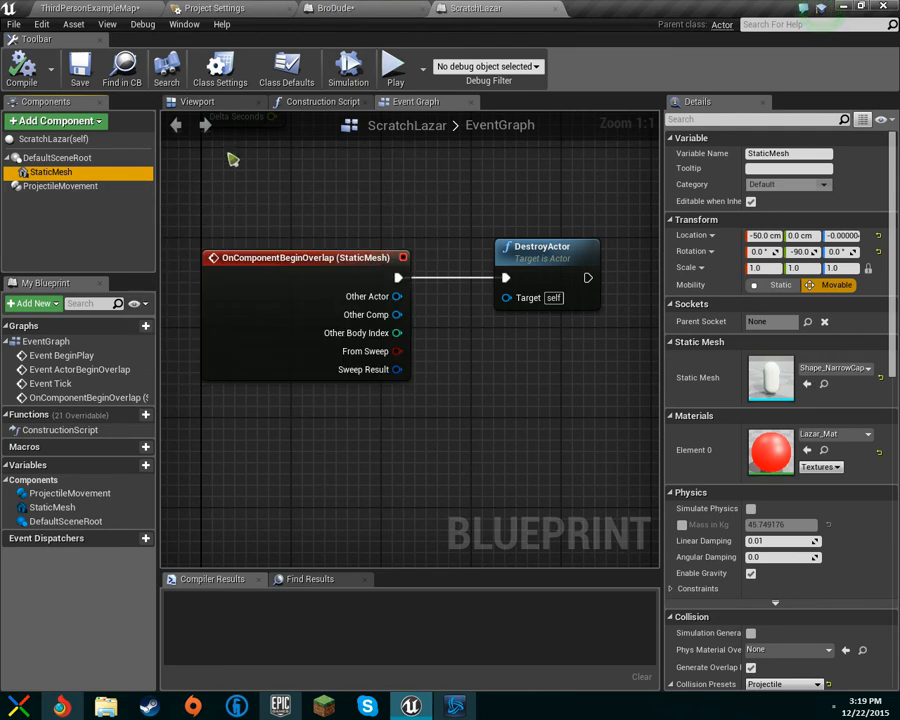
scroll(797, 441, down, 5)
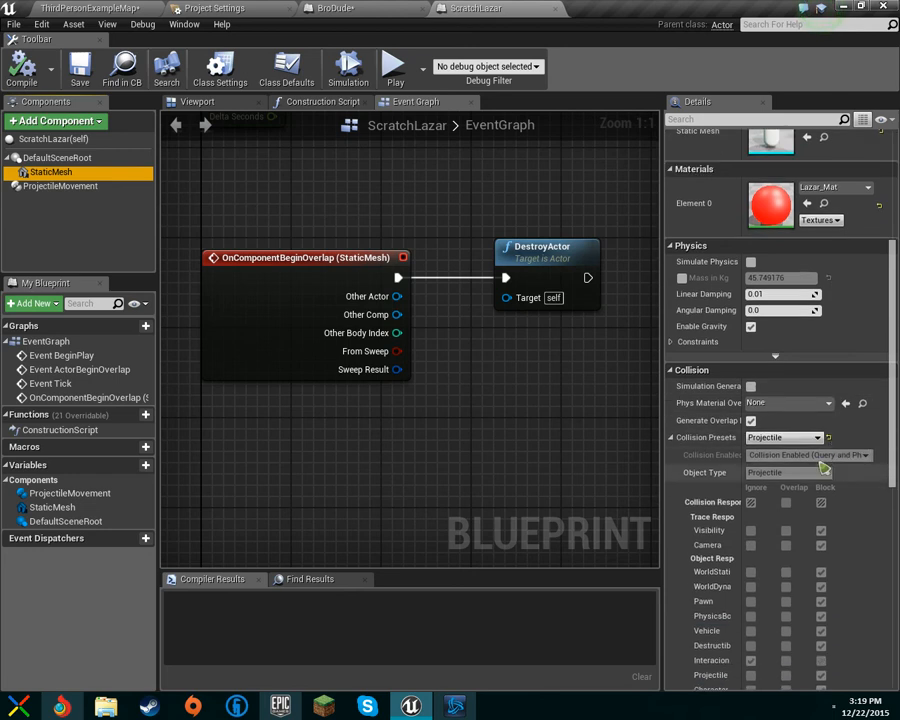
scroll(848, 430, down, 3)
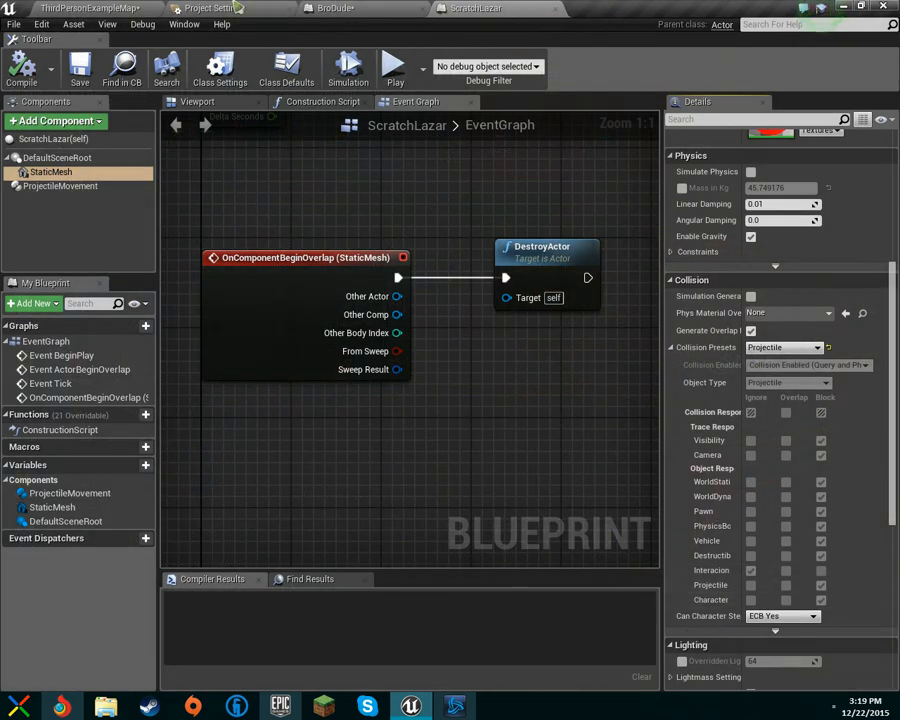
Step: Open the Flying actor's blueprint from the level and examine the Interaction component's collision preset and responses
click(81, 6)
right_drag(338, 285, 352, 272)
click(362, 283)
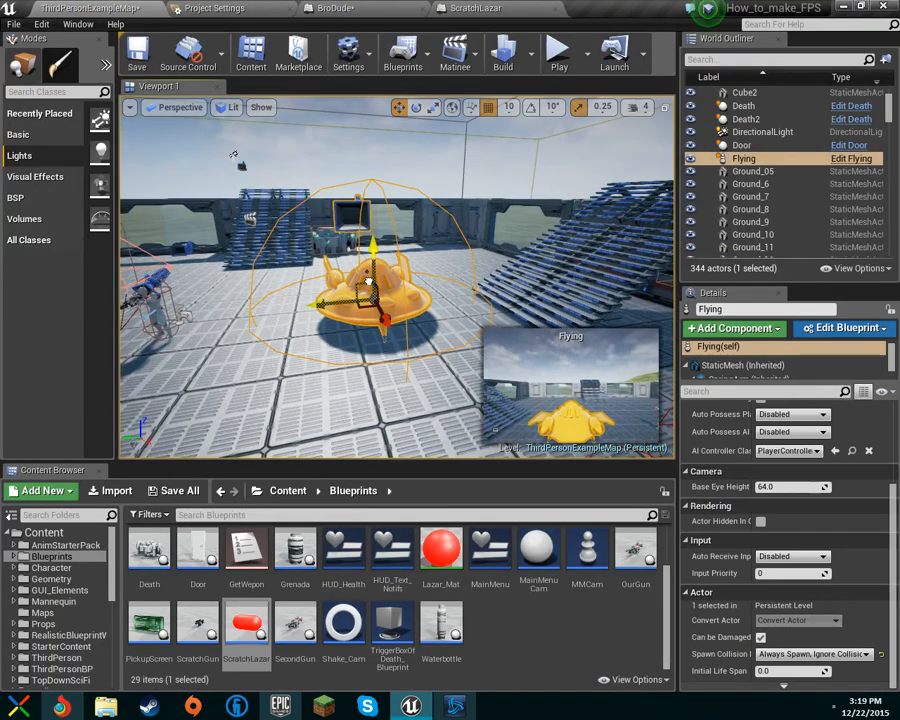
right_click(369, 284)
click(420, 287)
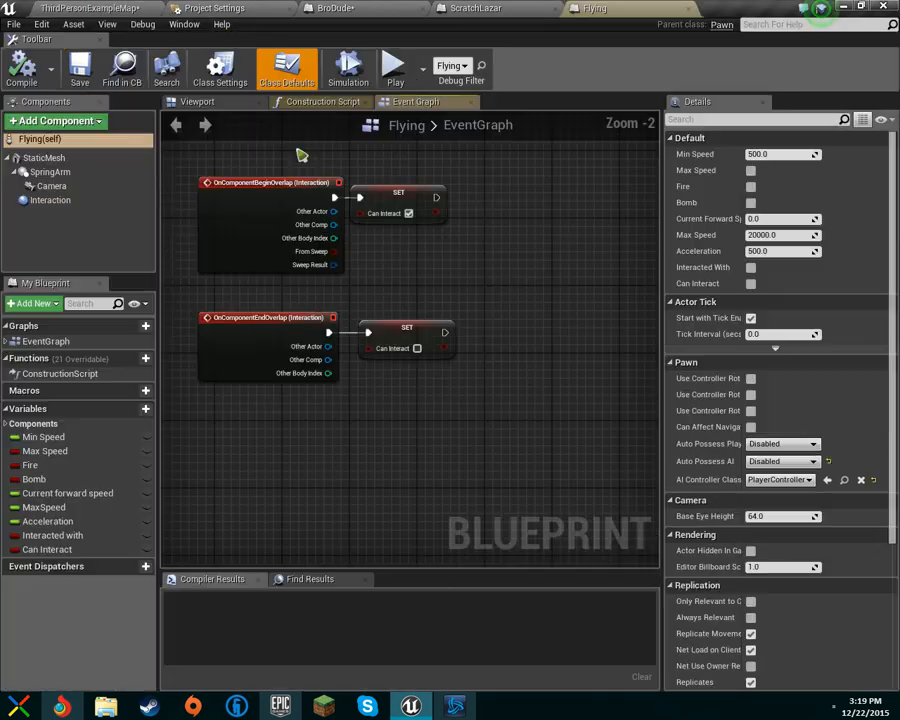
click(50, 200)
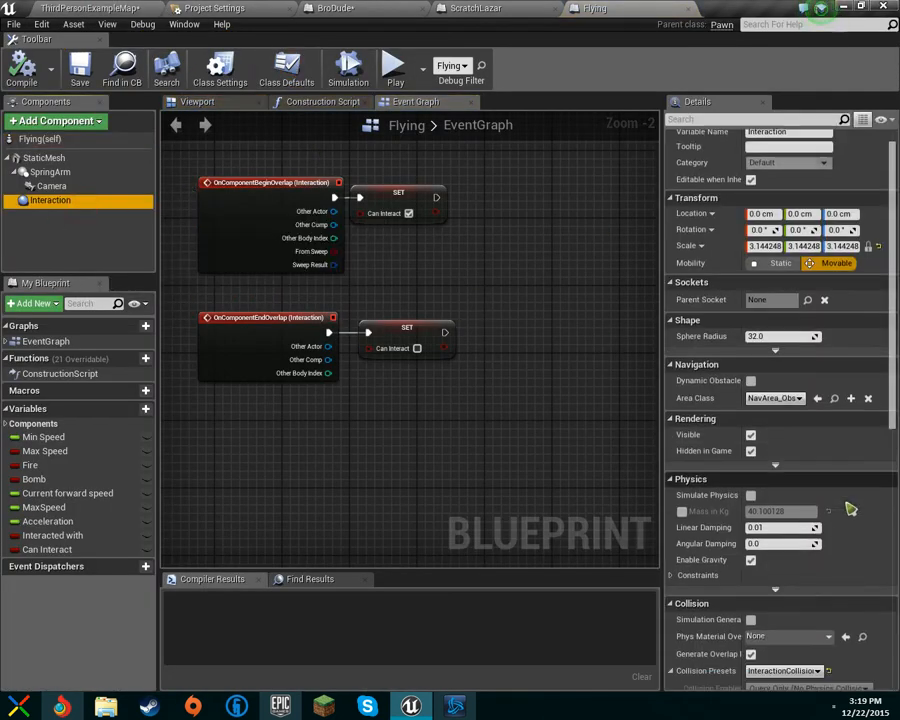
scroll(827, 505, down, 5)
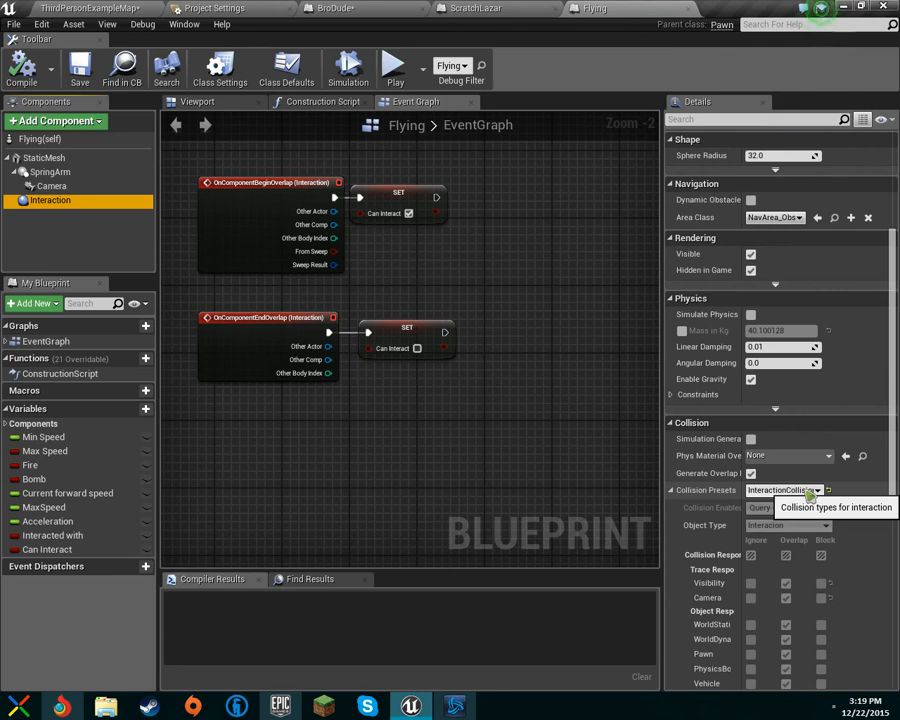
scroll(812, 495, down, 3)
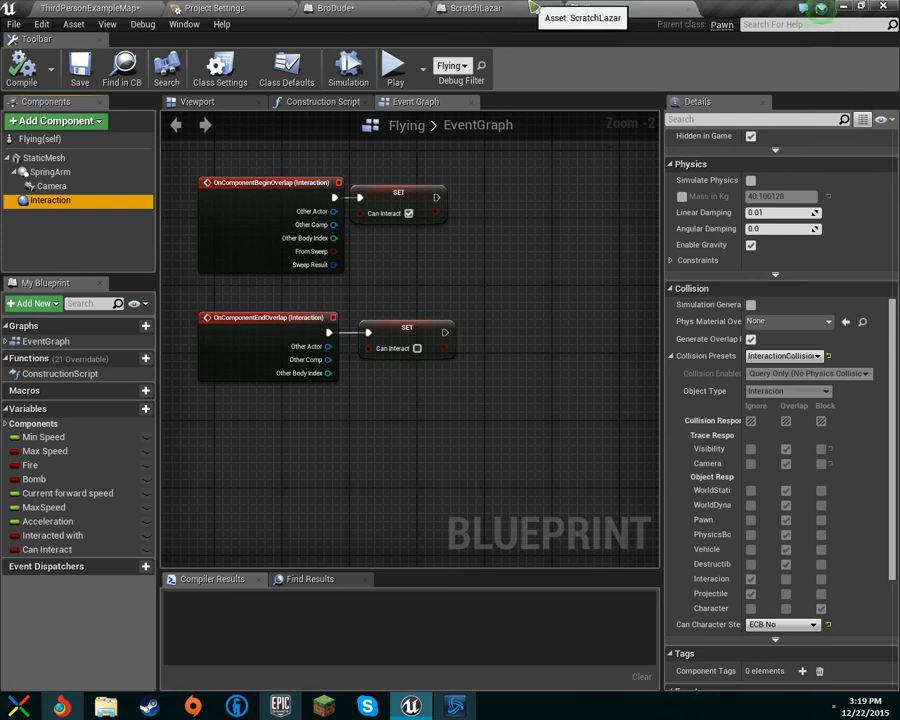
Step: Close the Flying, ScratchLazar and BroDude blueprint editors and save the modified assets
click(458, 7)
click(555, 8)
click(555, 8)
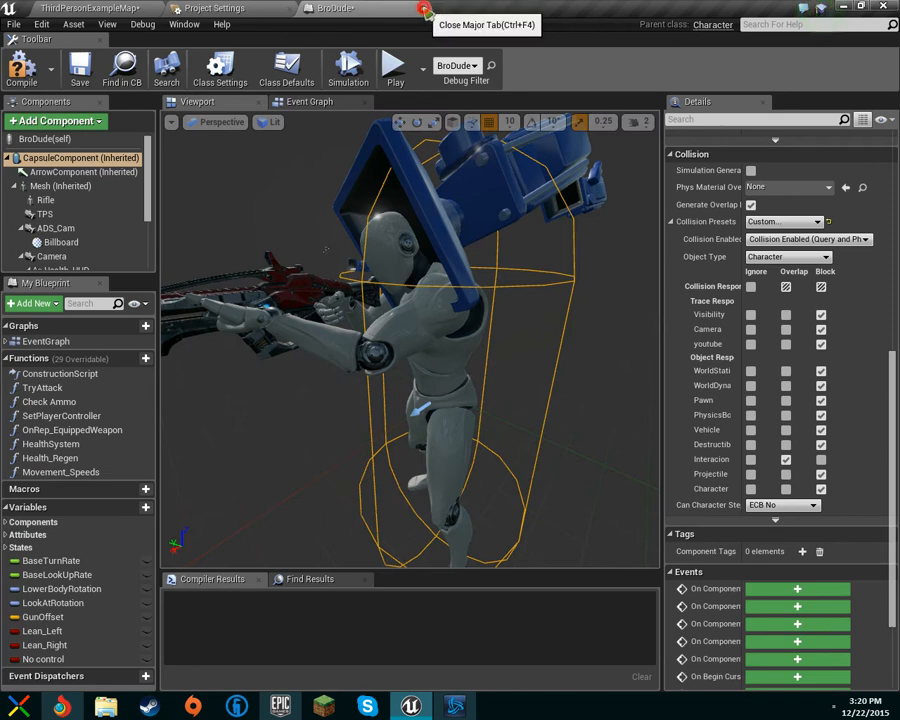
click(423, 9)
click(97, 7)
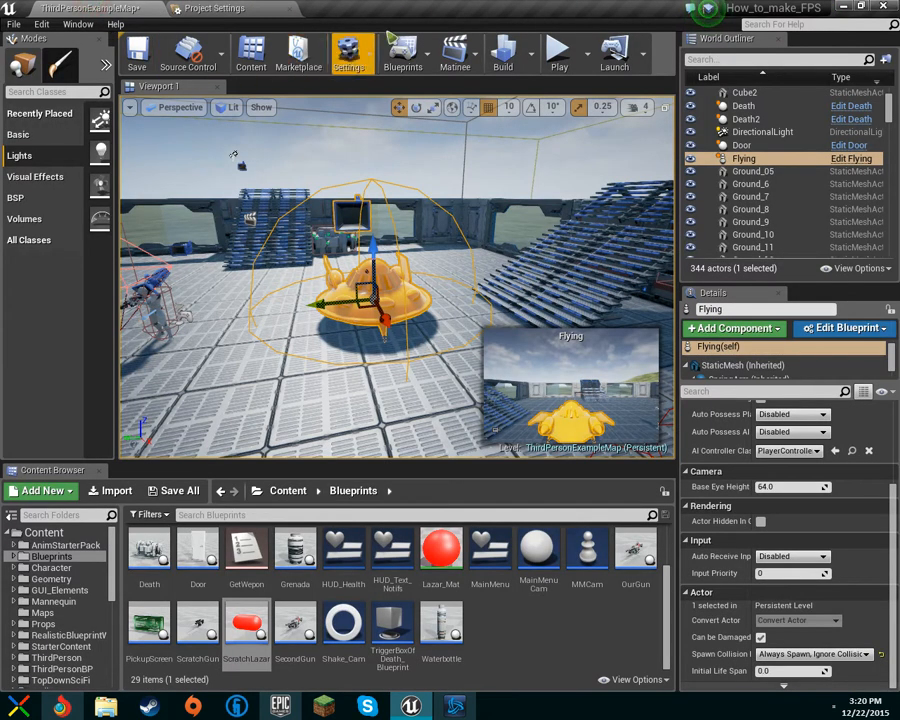
key(ctrl+s)
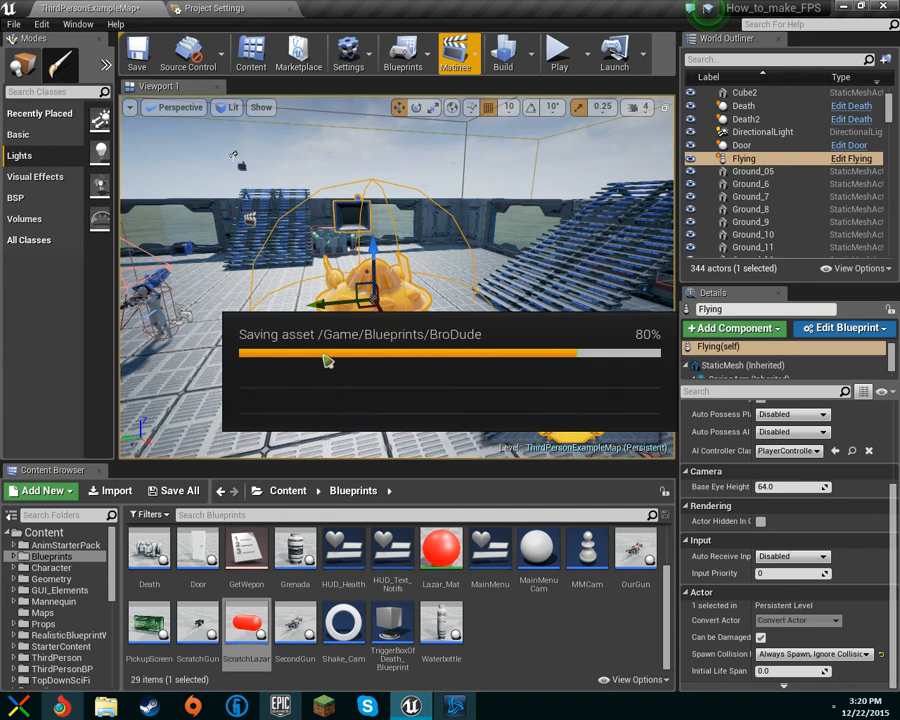
Step: Navigate around the level viewport to examine the Flying actor and its surroundings
right_drag(515, 220, 430, 210)
key(w)
key(w)
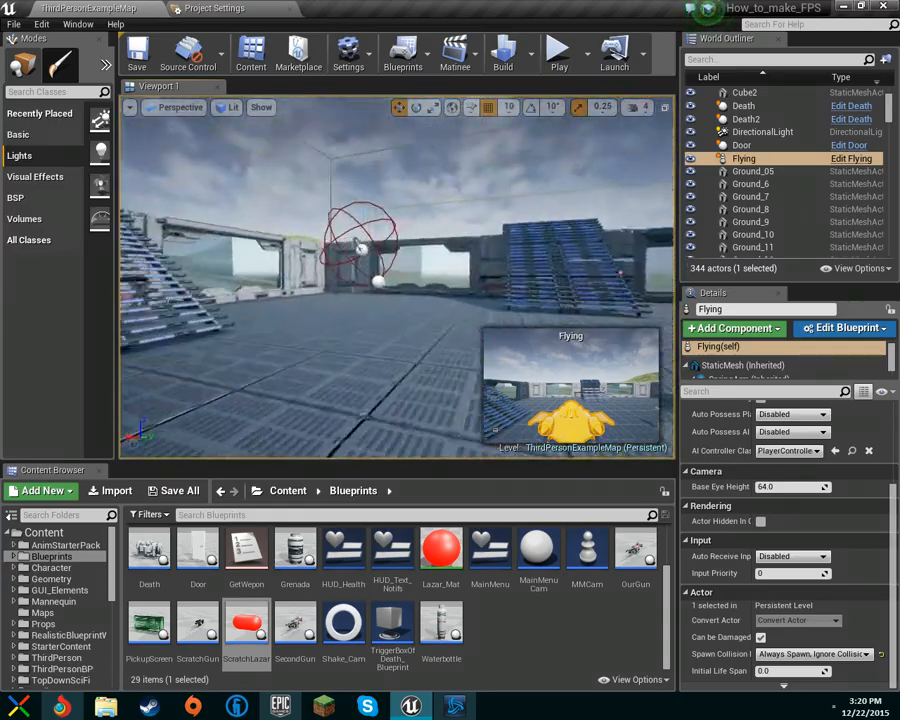
right_drag(397, 277, 340, 240)
key(w)
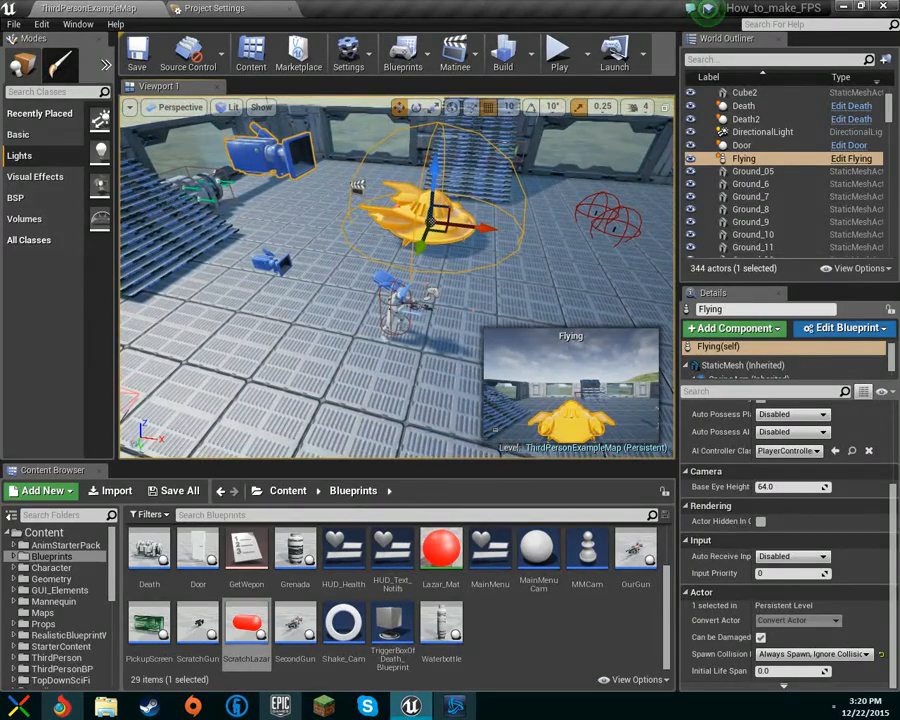
right_drag(398, 277, 388, 302)
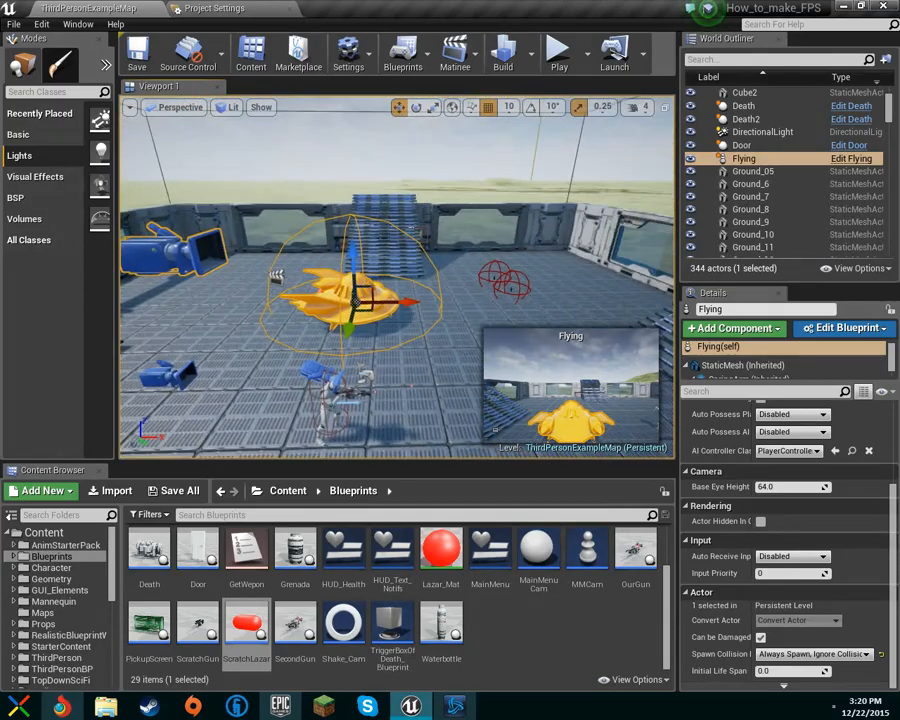
right_drag(398, 277, 332, 172)
key(w)
key(w)
key(f)
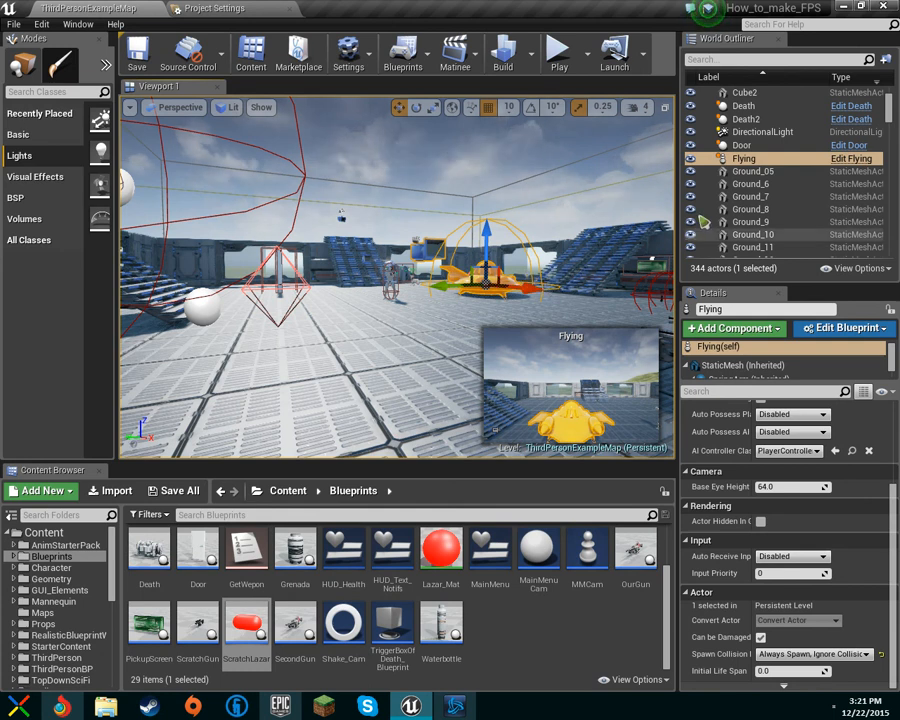
right_drag(440, 290, 368, 297)
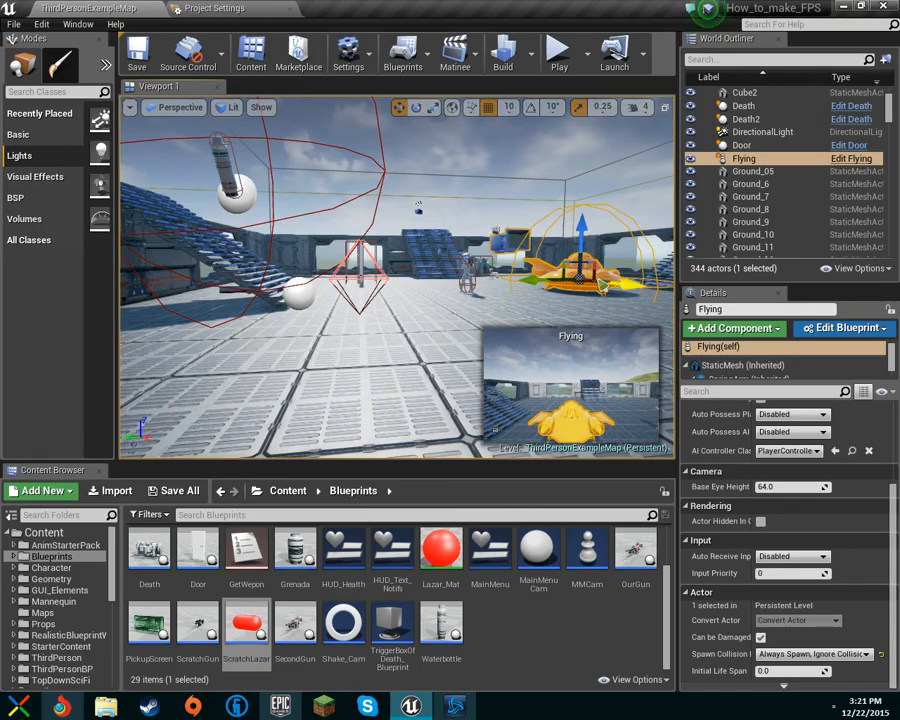
right_drag(368, 297, 650, 286)
key(w)
key(w)
key(w)
right_drag(440, 286, 480, 286)
key(w)
key(s)
key(w)
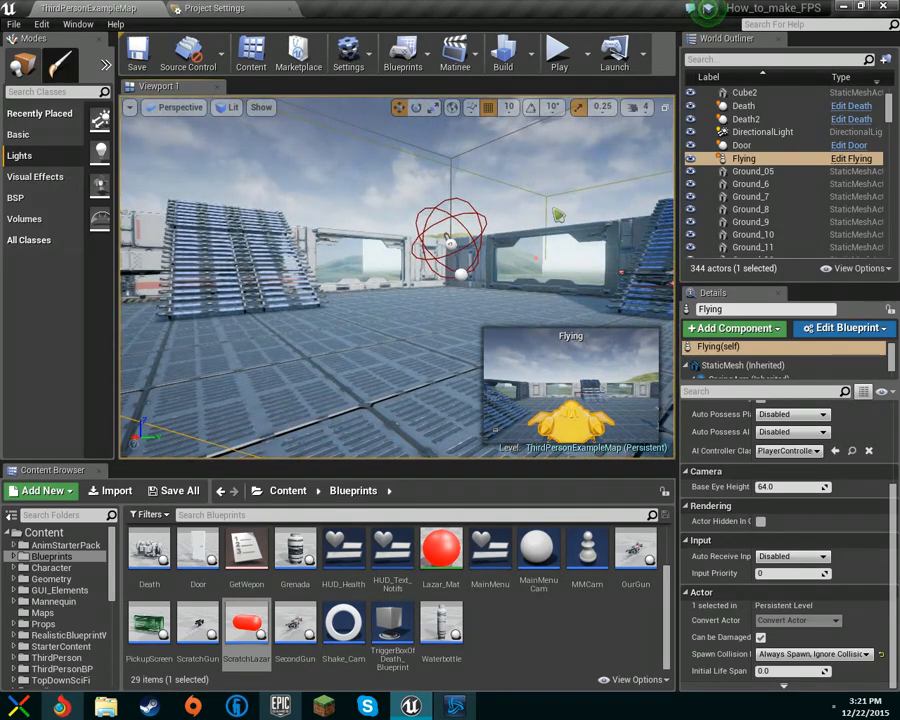